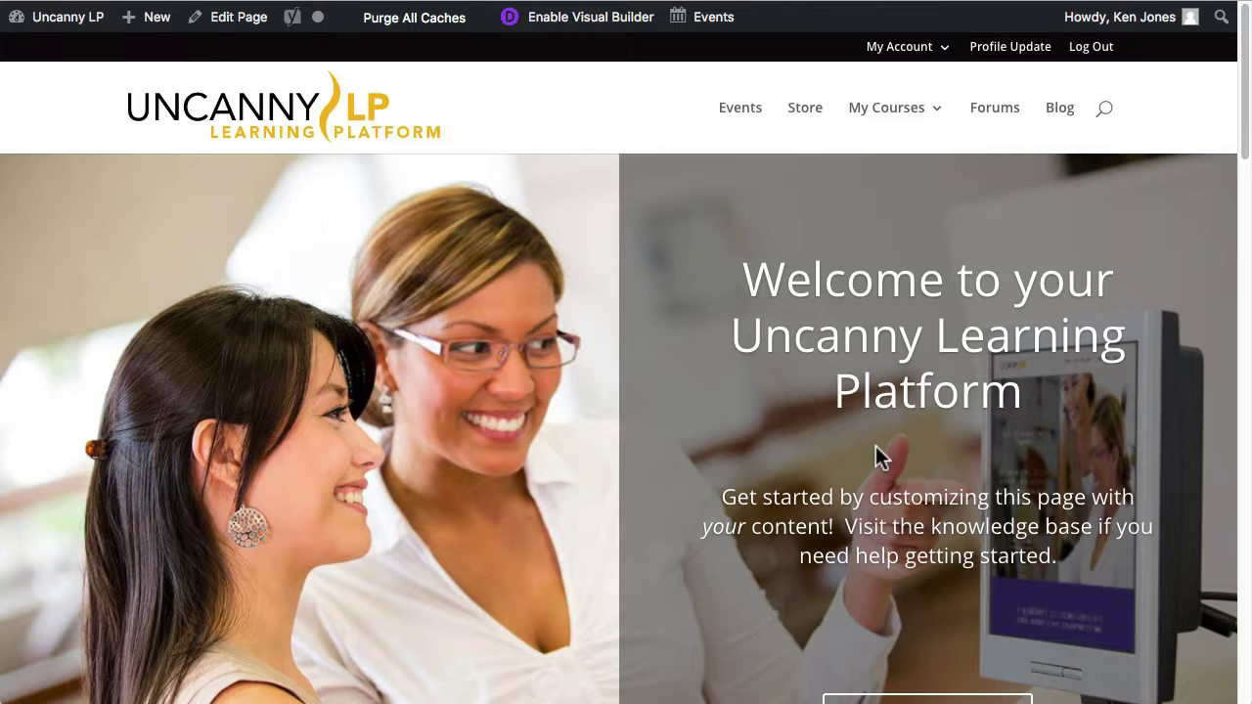
Open the WordPress admin Dashboard from the Uncanny LP site menu in the admin bar
left_click(84, 27)
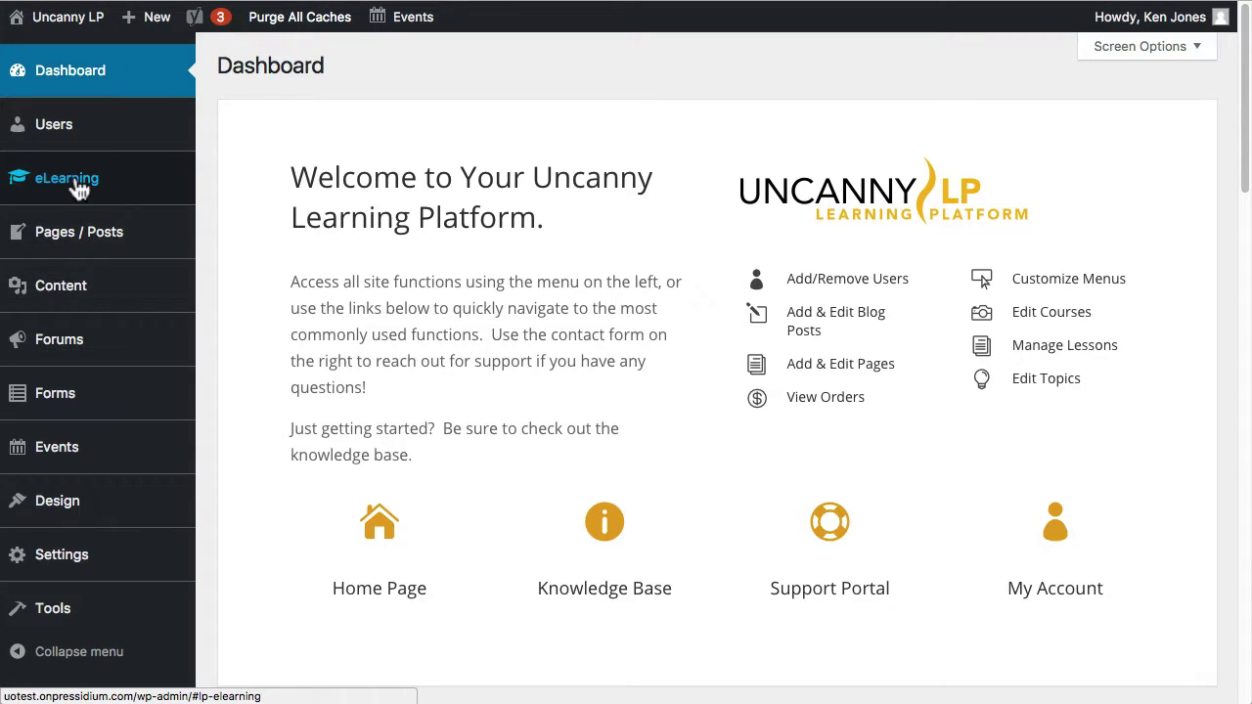
Open the LearnDash Groups list under Users in the admin sidebar
left_click(74, 123)
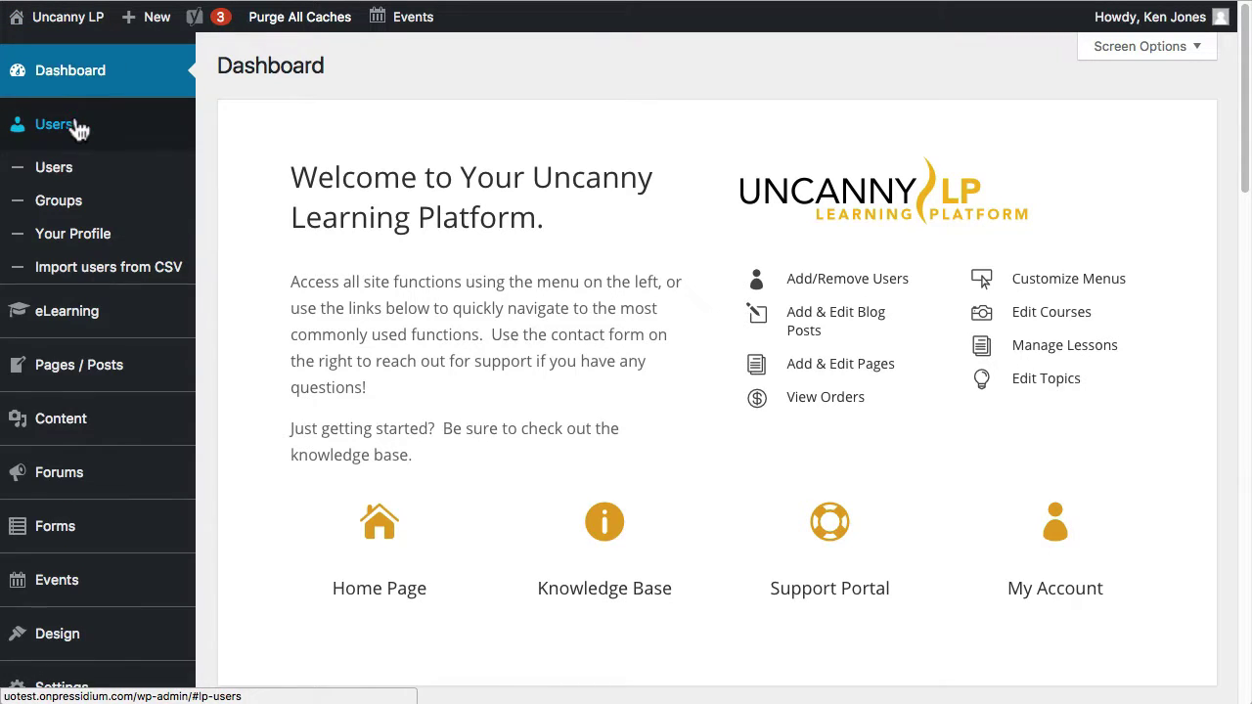
left_click(59, 202)
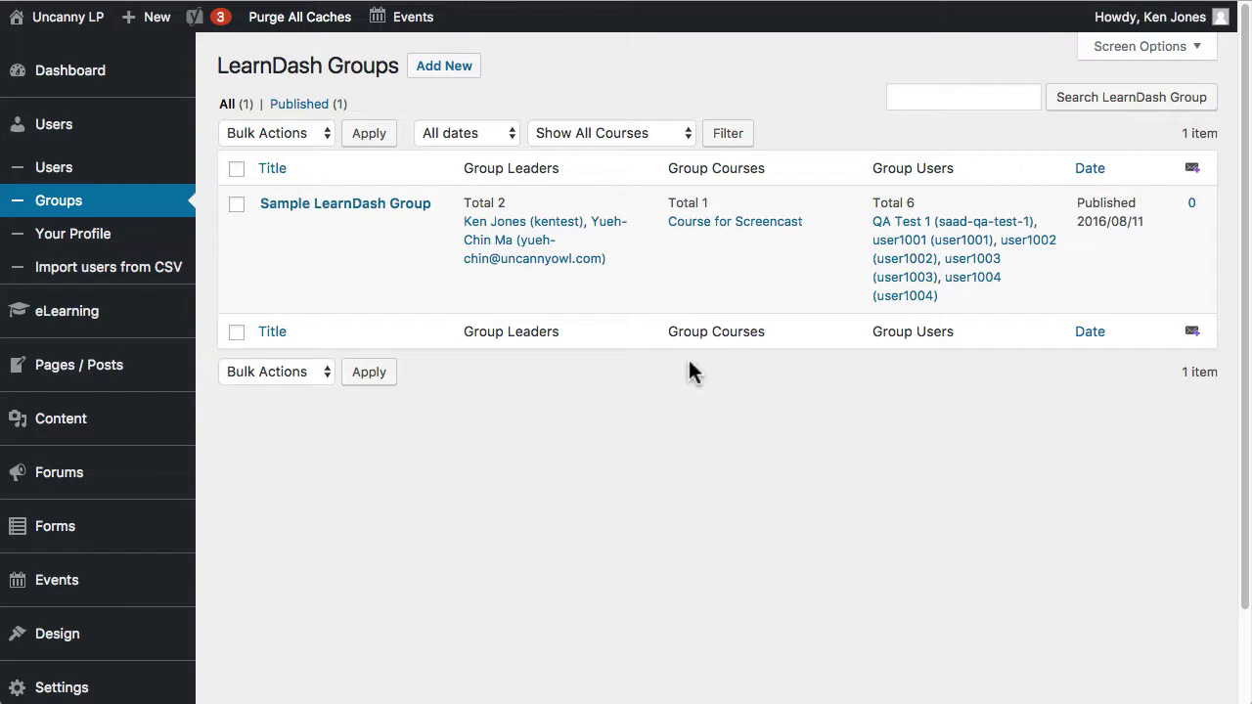
mouse_move(861, 290)
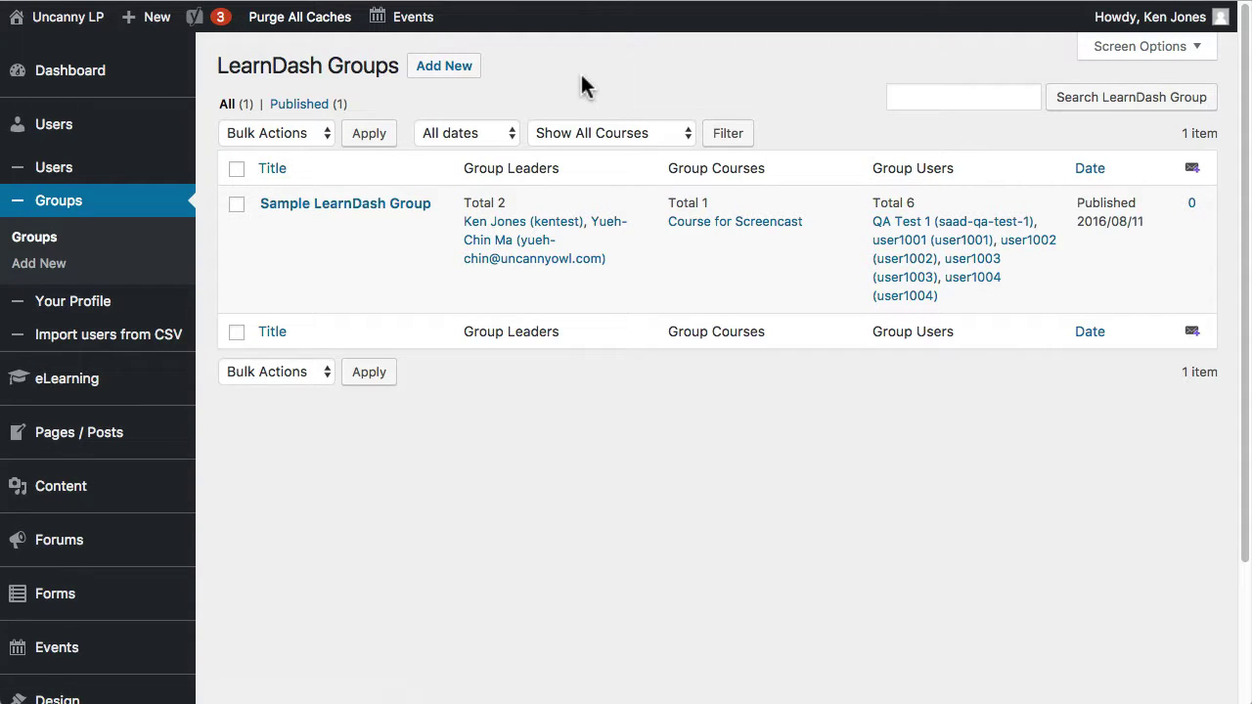
Start a new LearnDash group and look over its empty course, leader and user lists
left_click(465, 87)
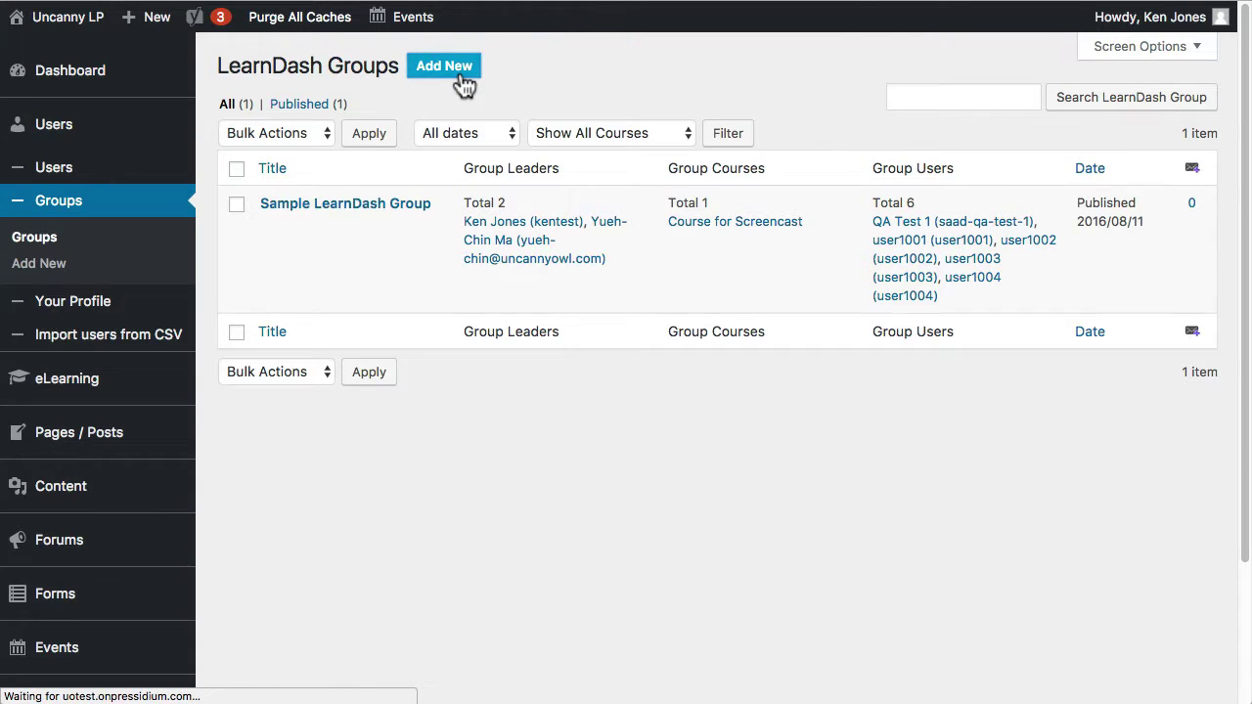
scroll(465, 86, "down", 10)
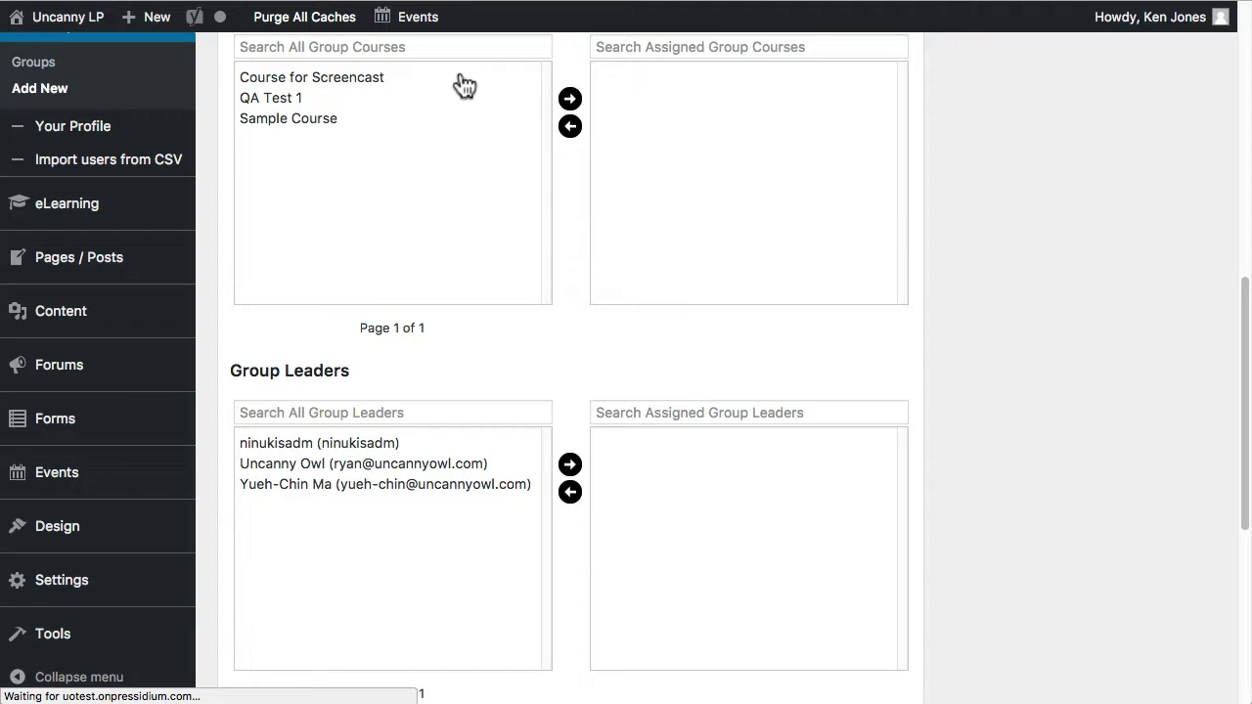
scroll(497, 355, "up", 10)
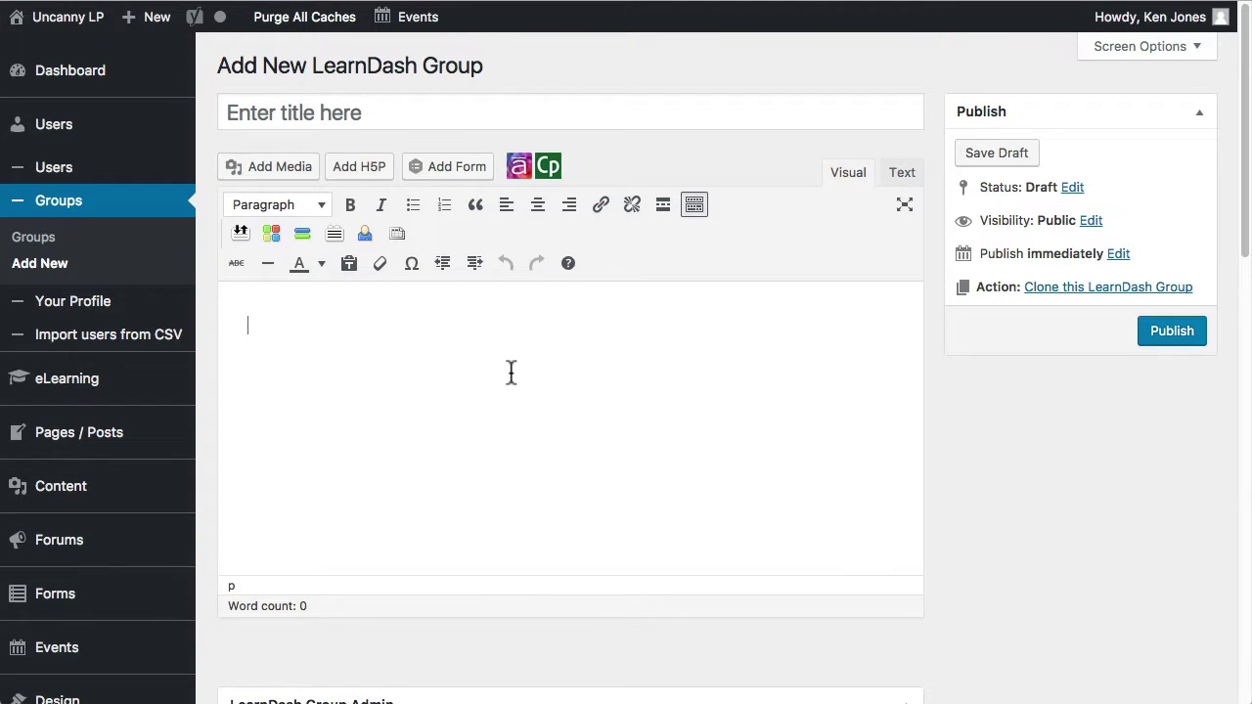
left_click(429, 111)
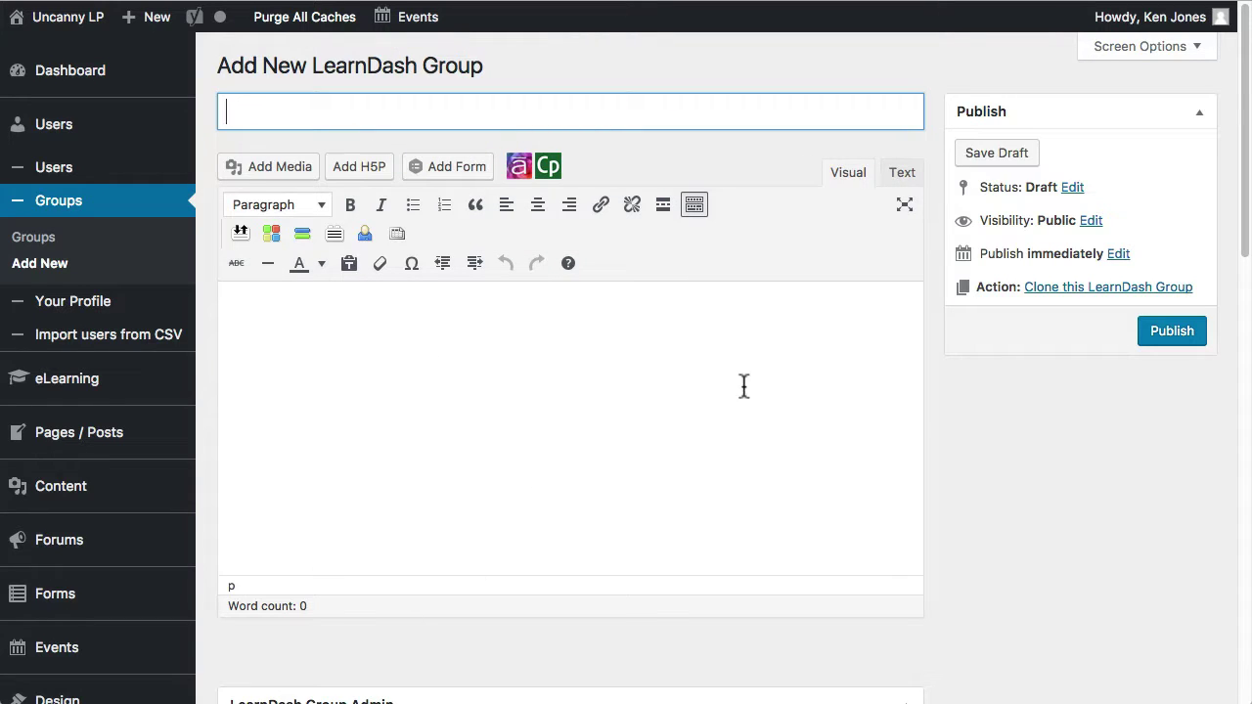
scroll(916, 408, "down", 5)
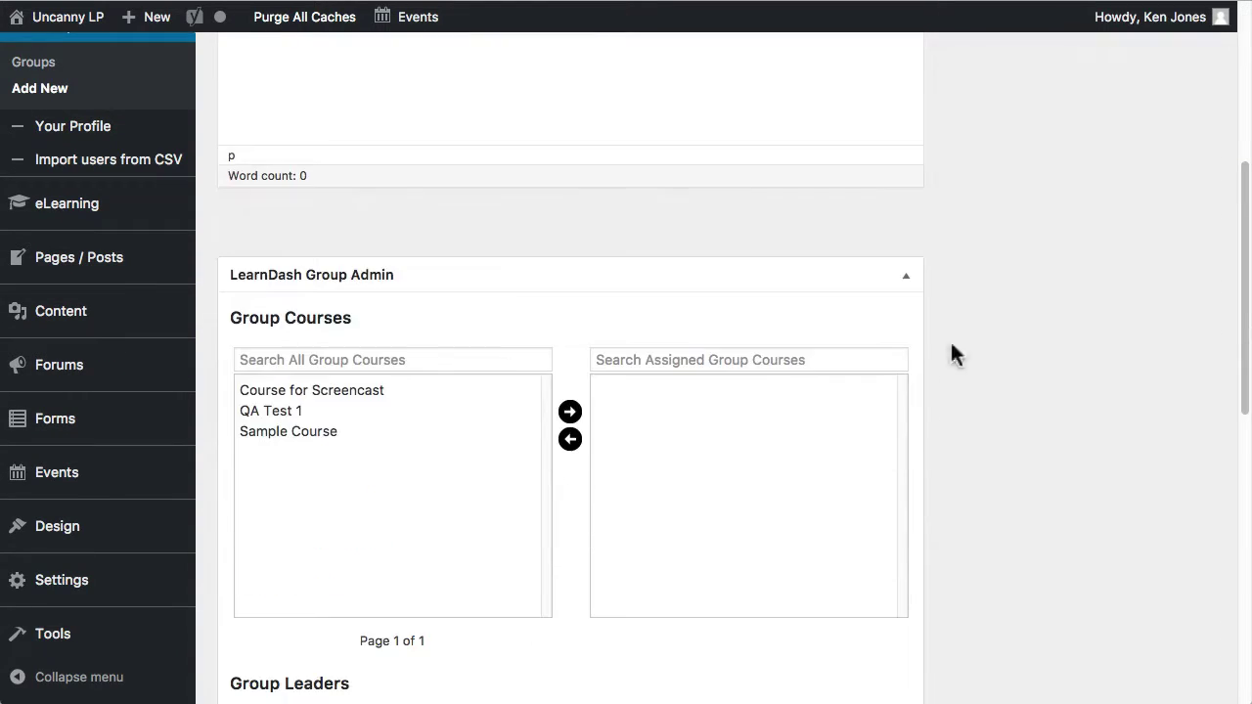
scroll(956, 352, "down", 1)
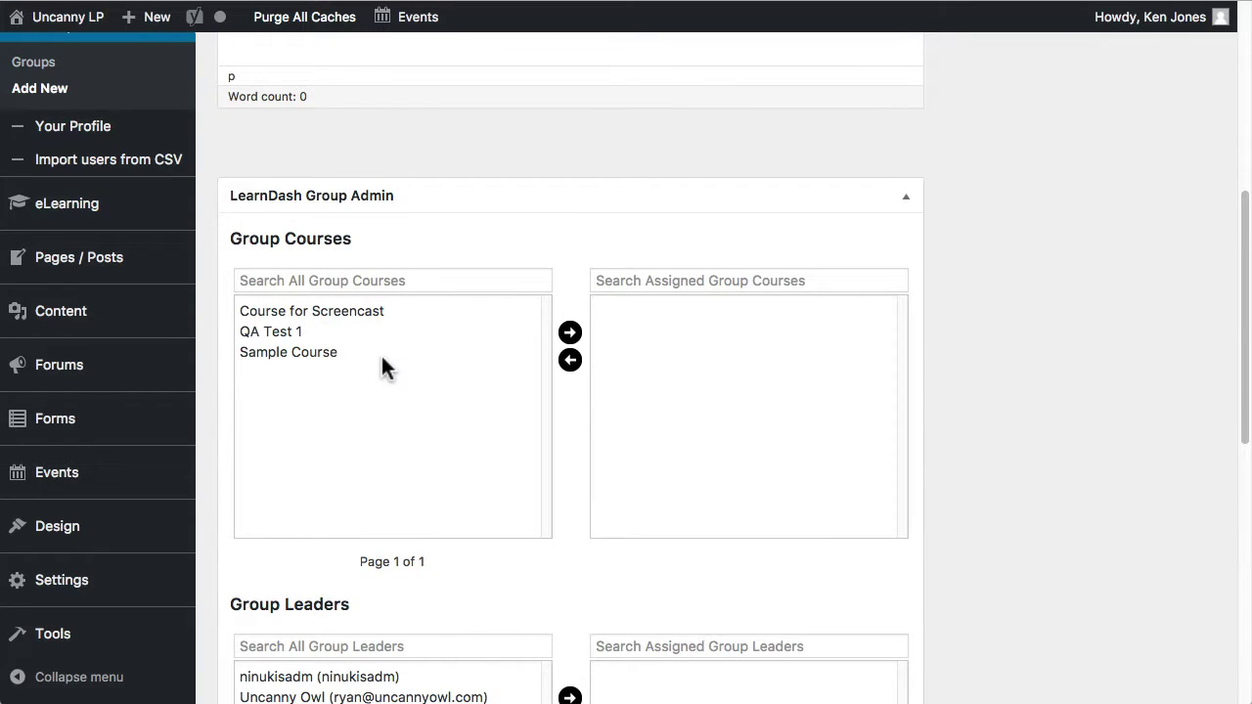
scroll(391, 440, "down", 2)
scroll(405, 489, "down", 4)
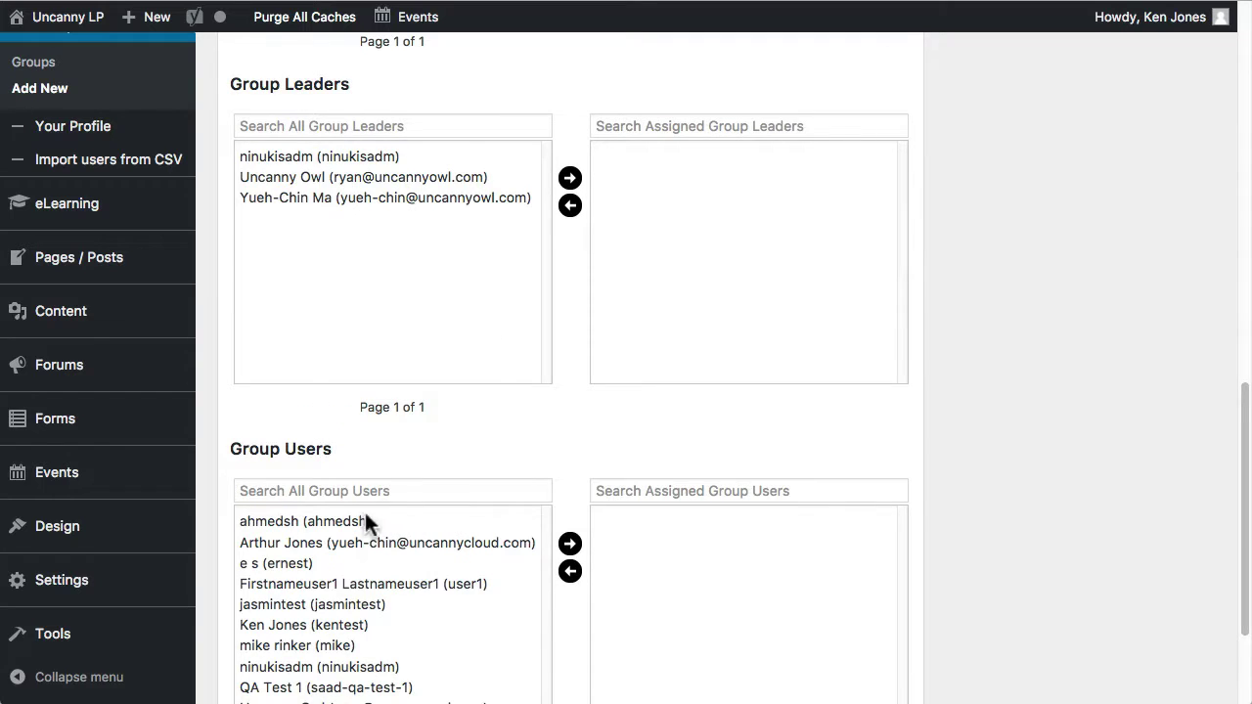
scroll(881, 479, "up", 10)
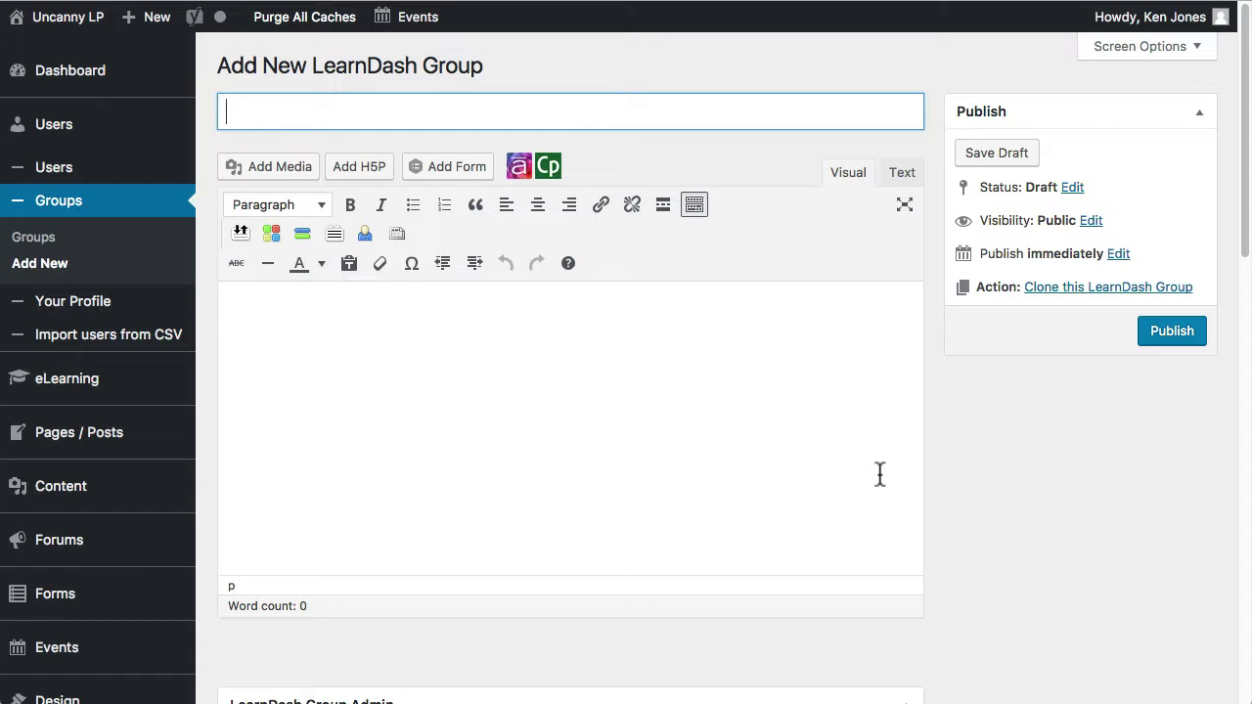
scroll(889, 478, "down", 20)
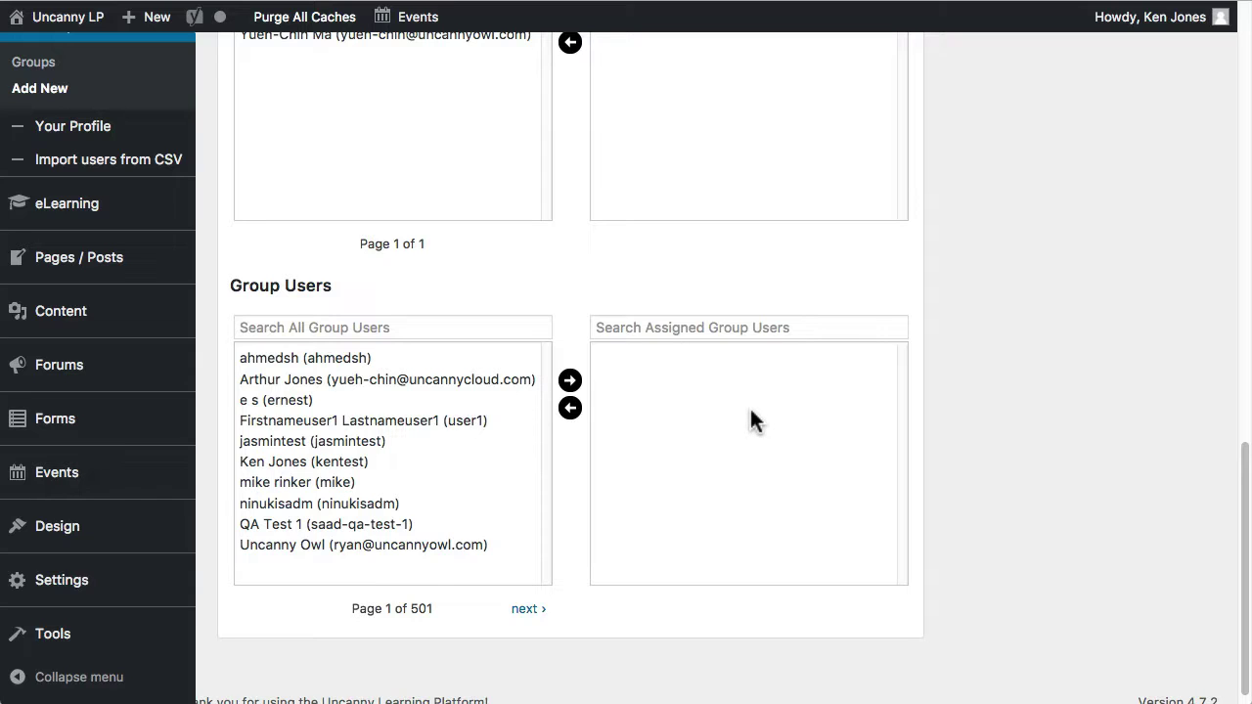
scroll(749, 421, "up", 1)
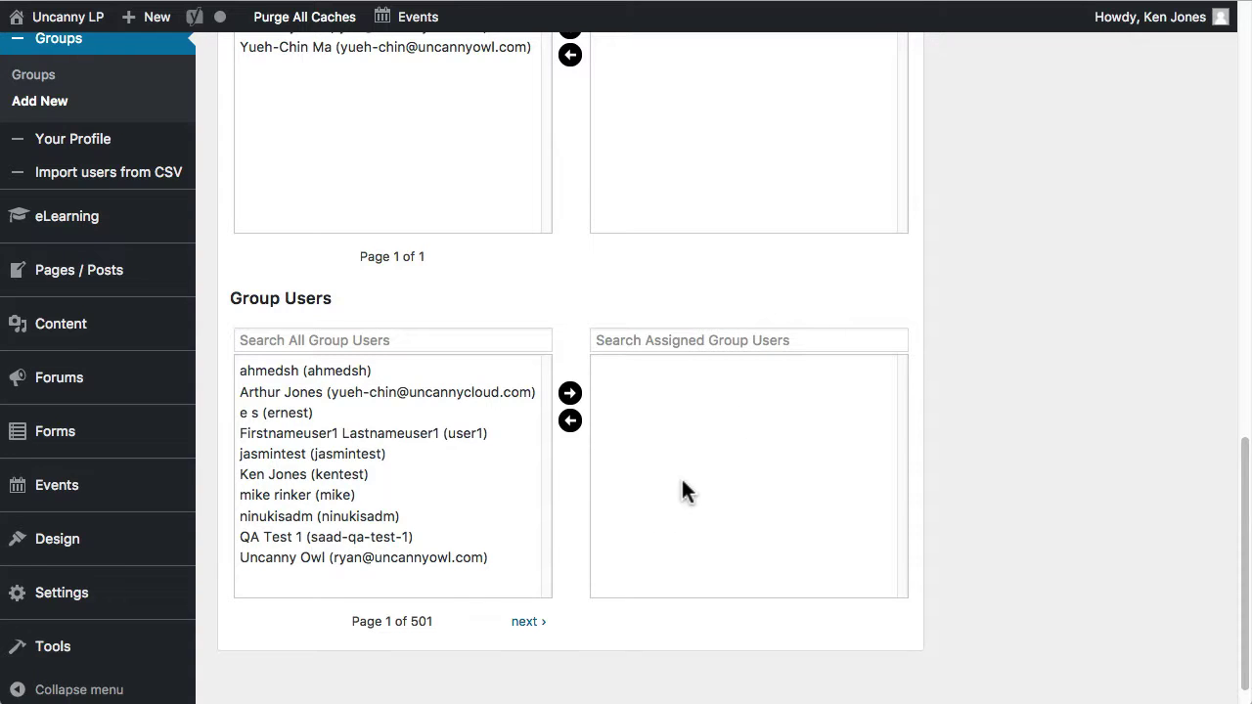
scroll(683, 483, "up", 10)
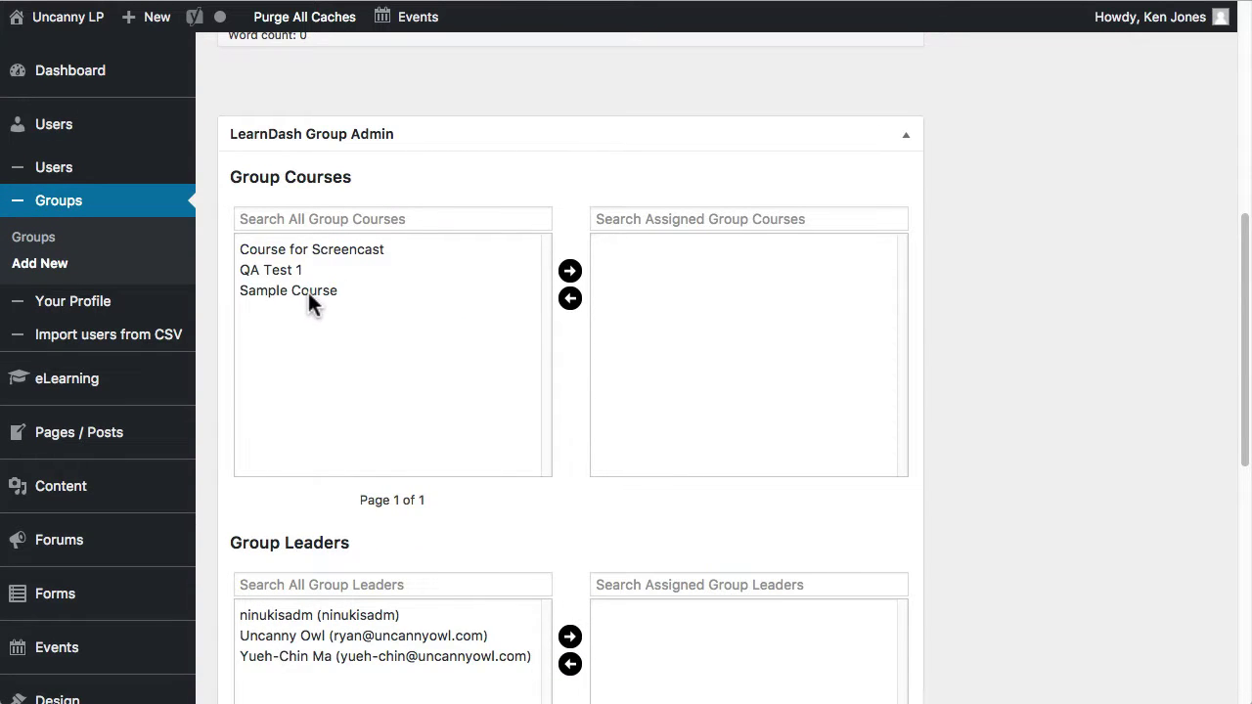
Assign Sample Course and one user to the new group
left_click(308, 293)
left_click(571, 271)
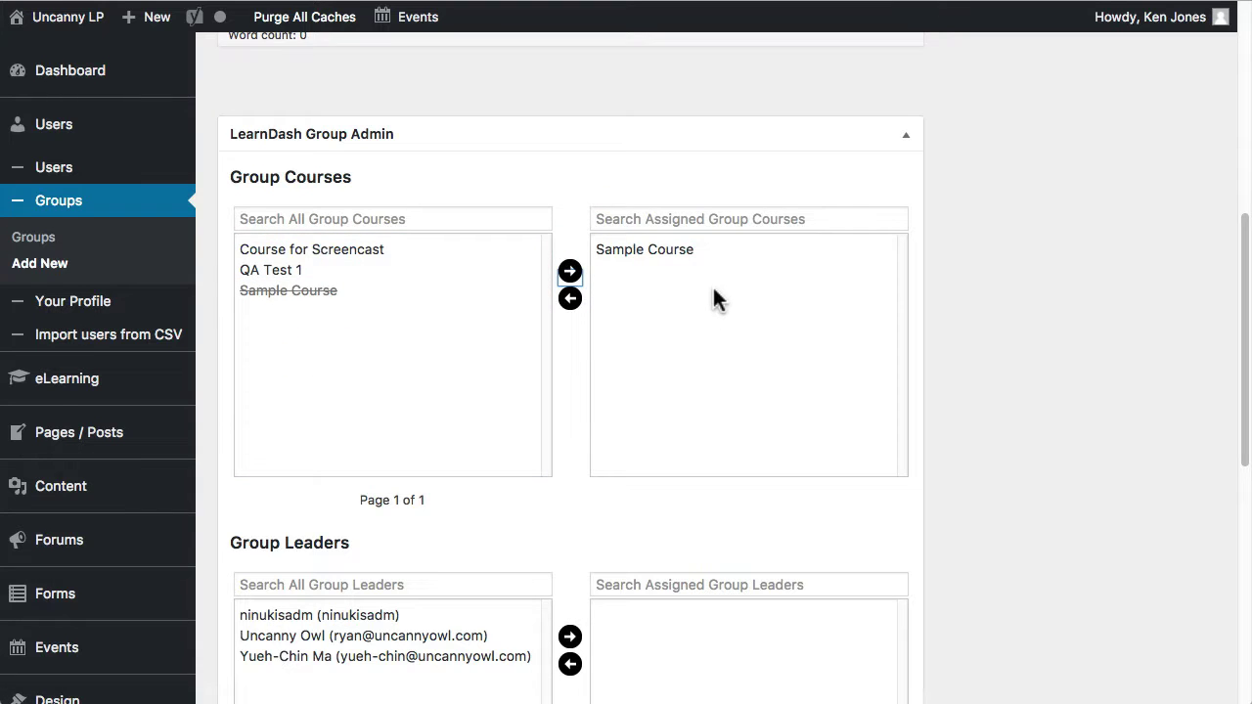
scroll(715, 296, "down", 5)
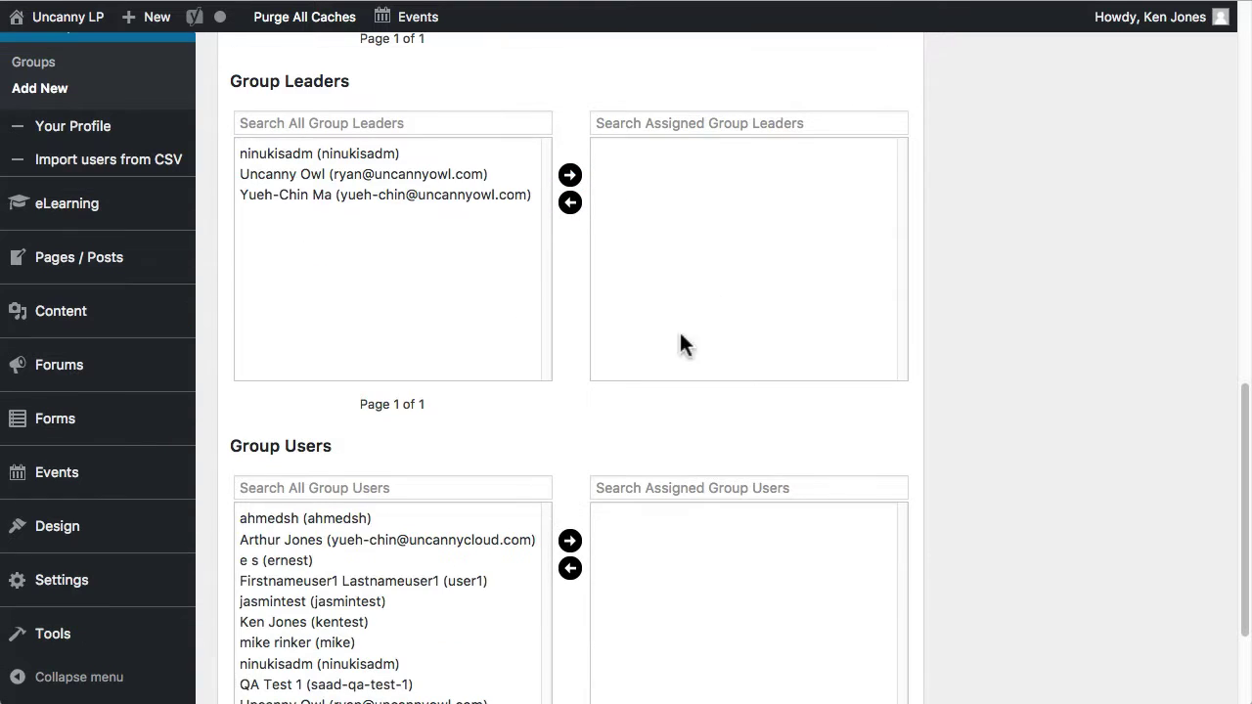
left_click(298, 560)
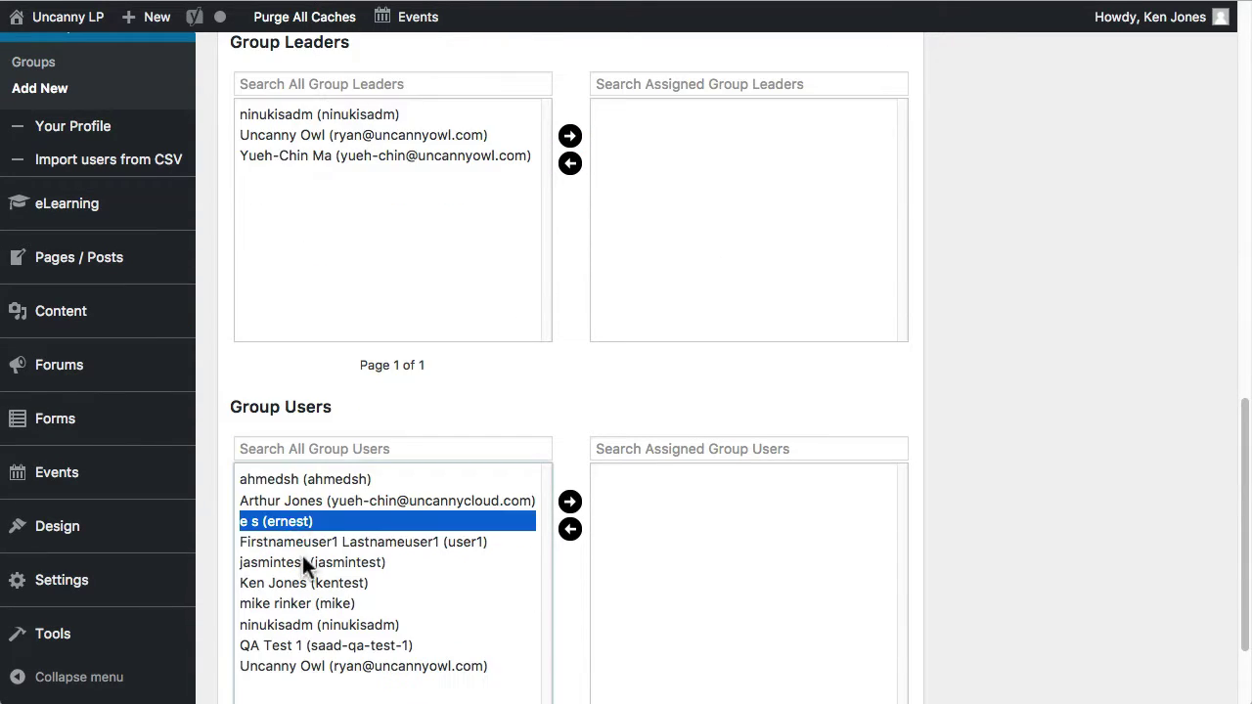
left_click(570, 502)
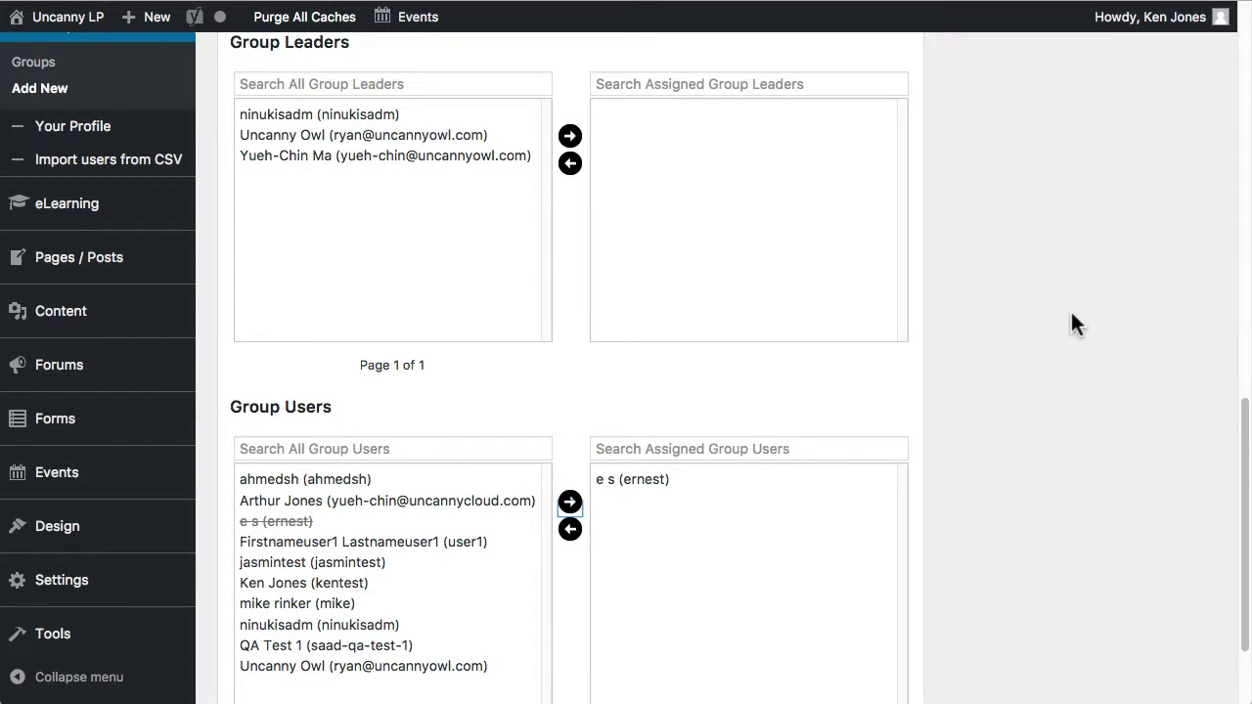
scroll(1070, 309, "up", 10)
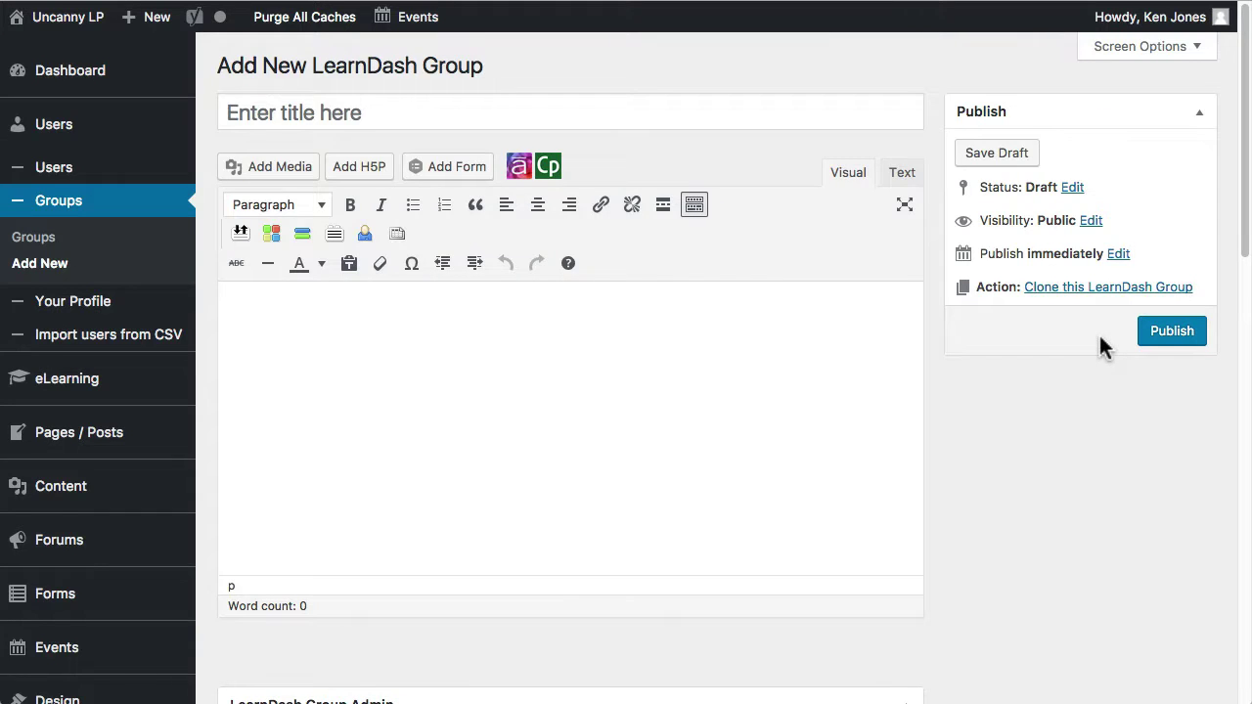
scroll(1095, 333, "down", 6)
scroll(1076, 326, "down", 5)
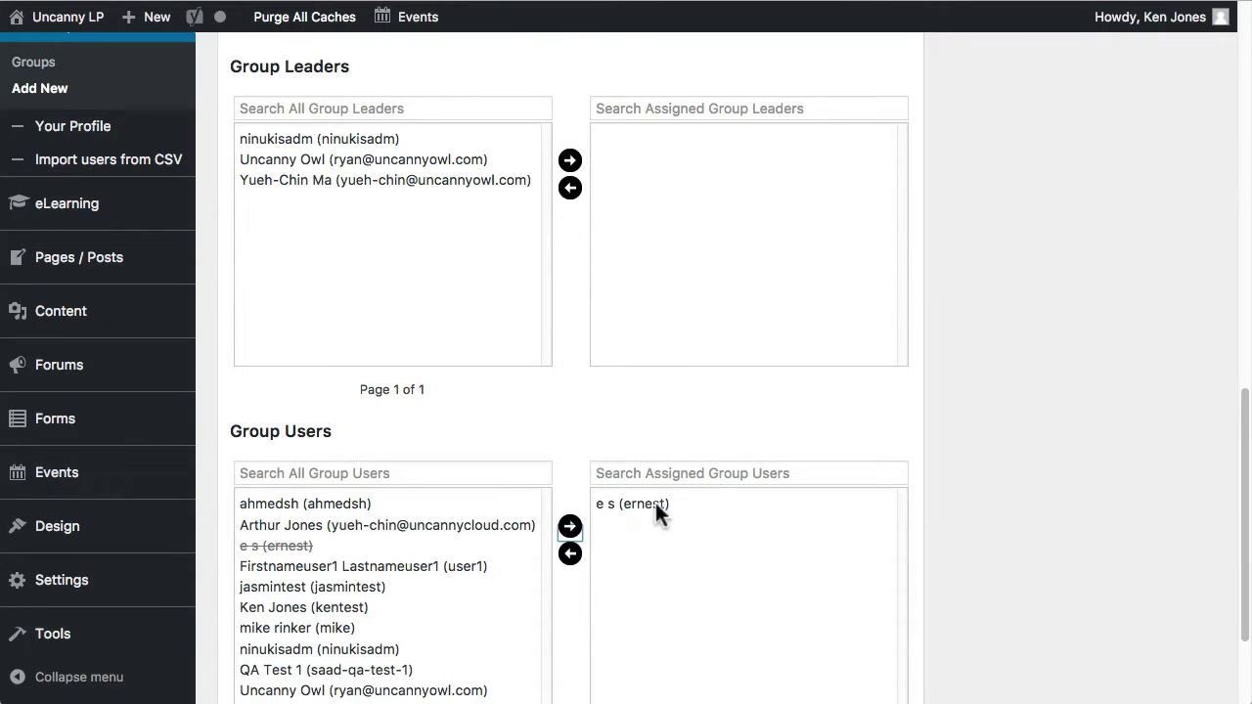
scroll(645, 509, "up", 4)
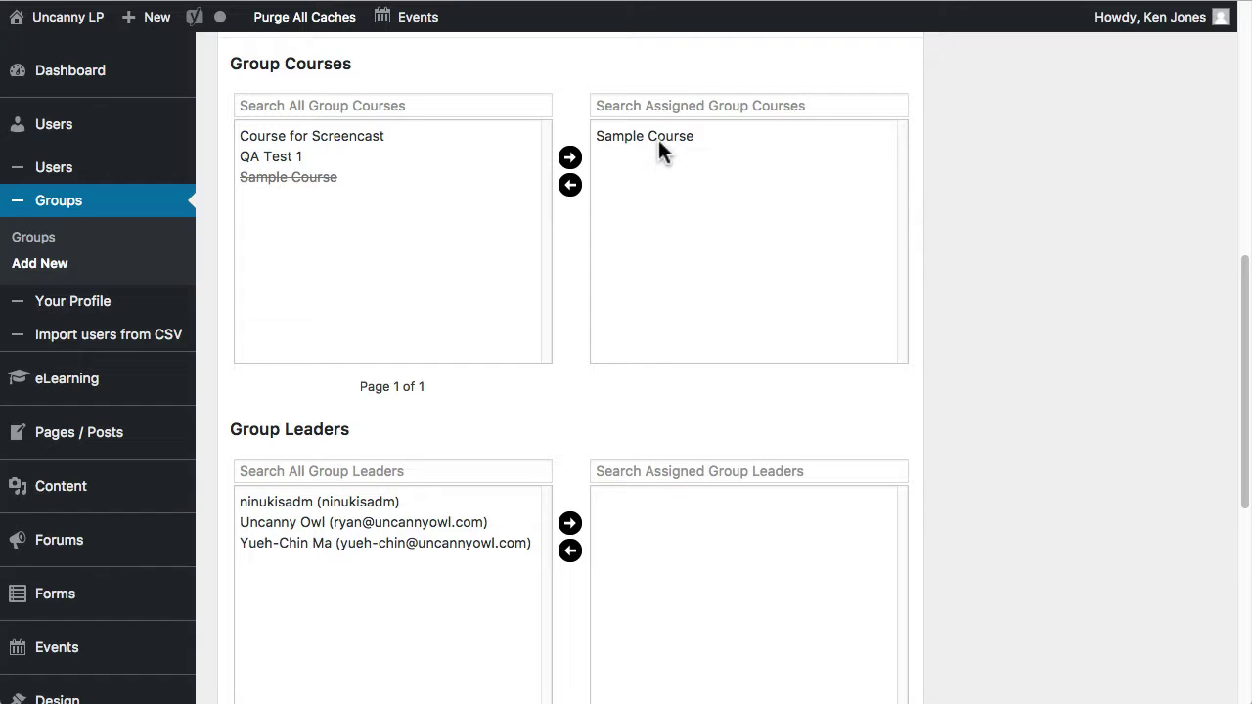
scroll(407, 259, "up", 6)
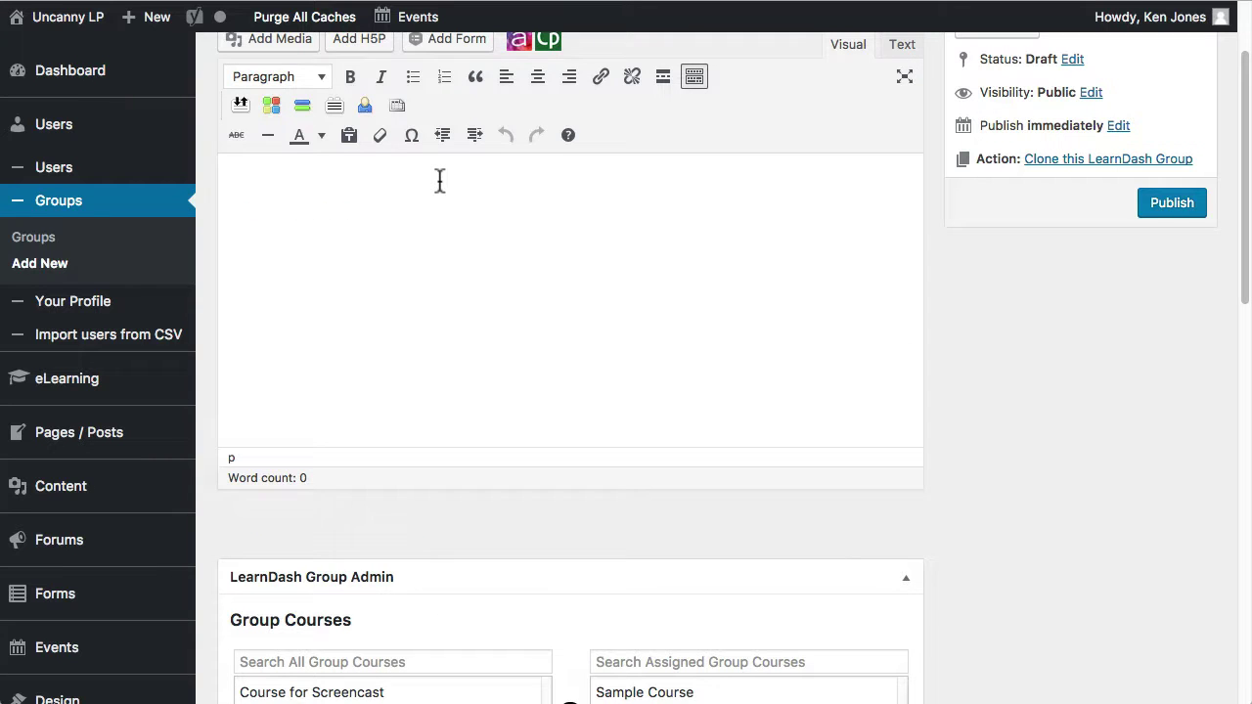
scroll(690, 495, "down", 5)
left_click(675, 484)
left_click(569, 529)
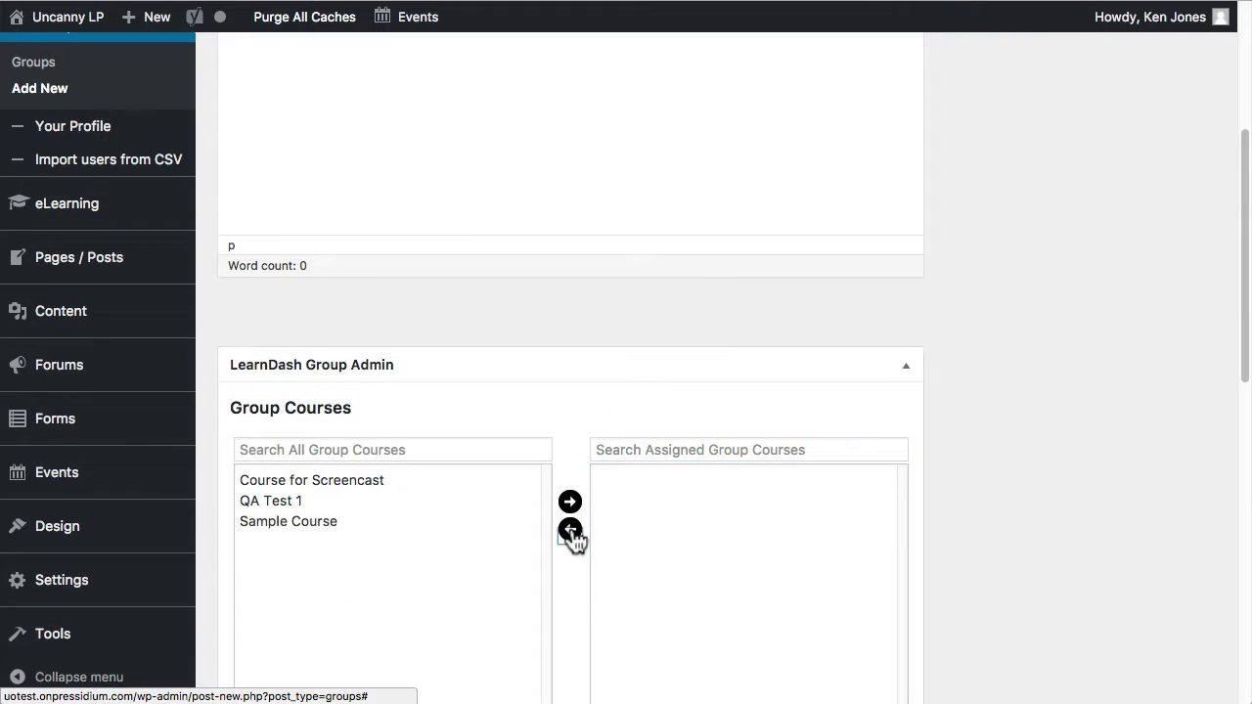
scroll(807, 514, "down", 2)
scroll(804, 506, "down", 10)
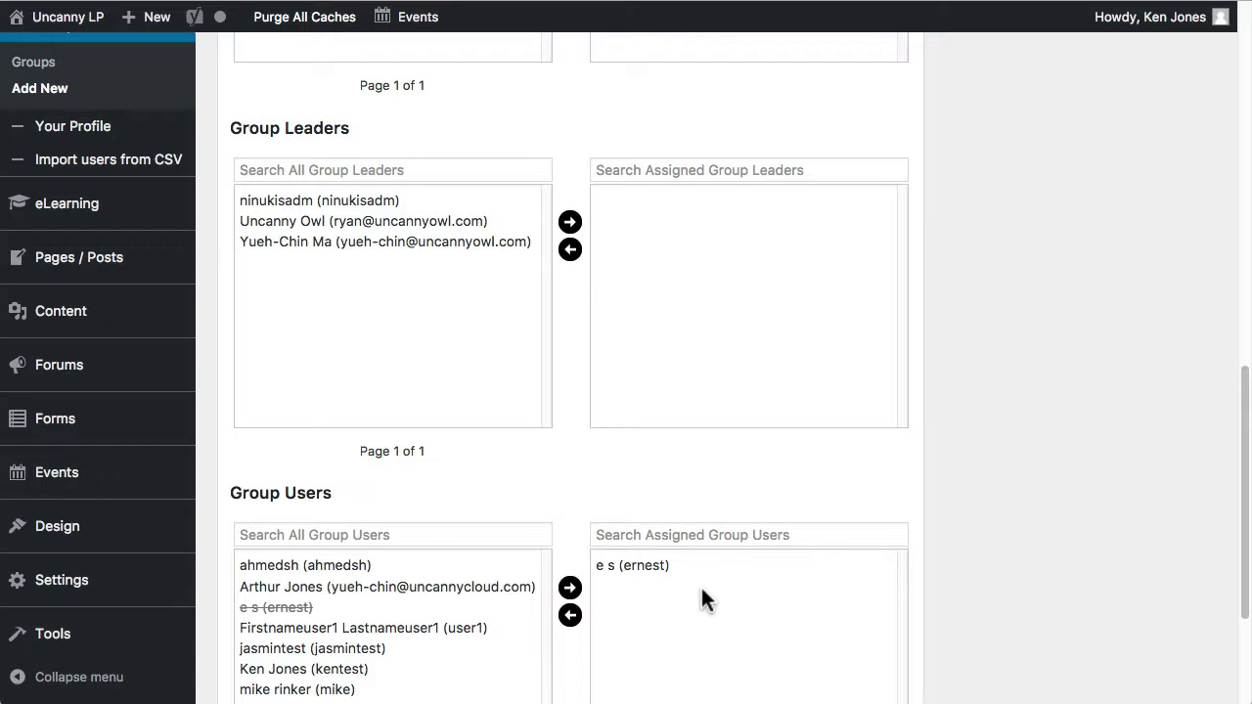
scroll(755, 567, "up", 2)
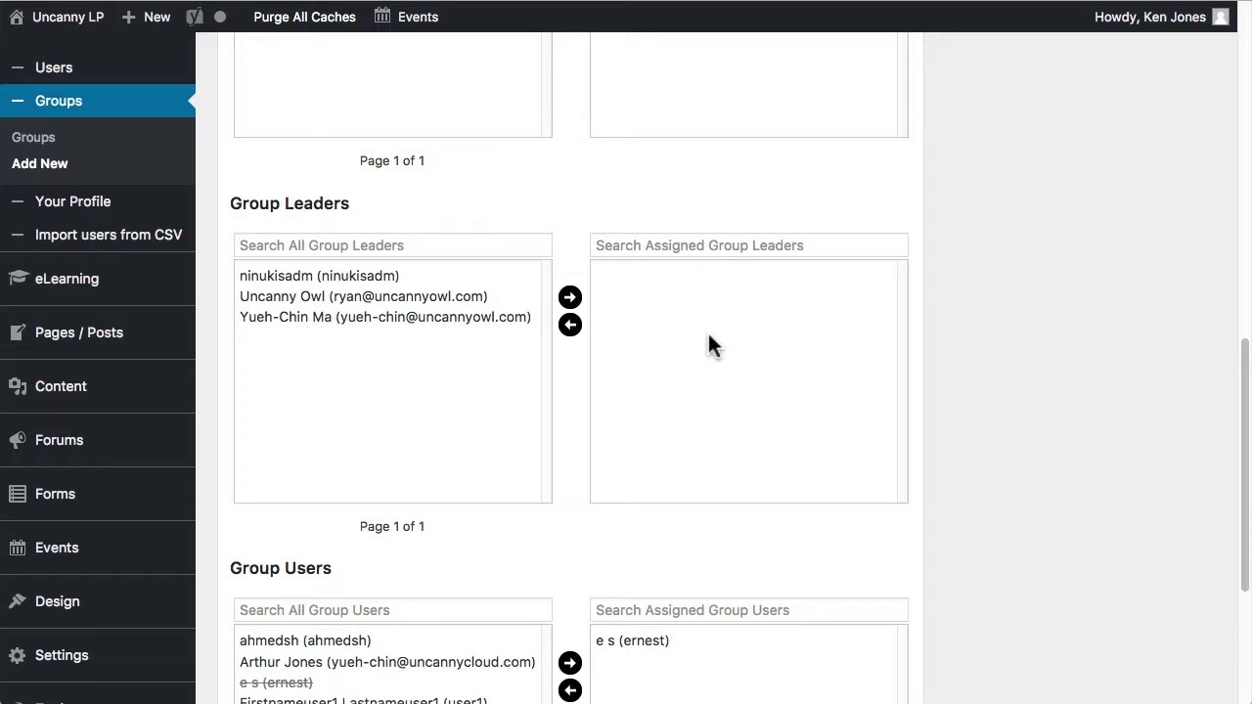
scroll(724, 297, "up", 5)
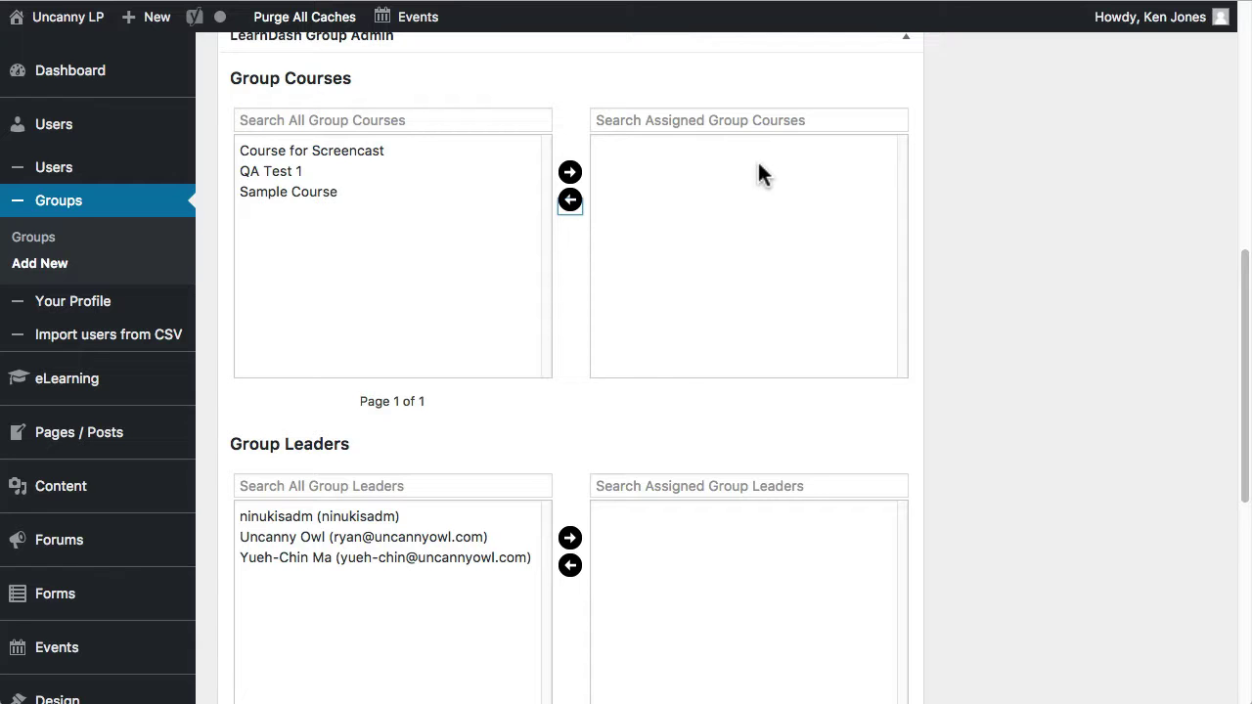
scroll(754, 179, "down", 11)
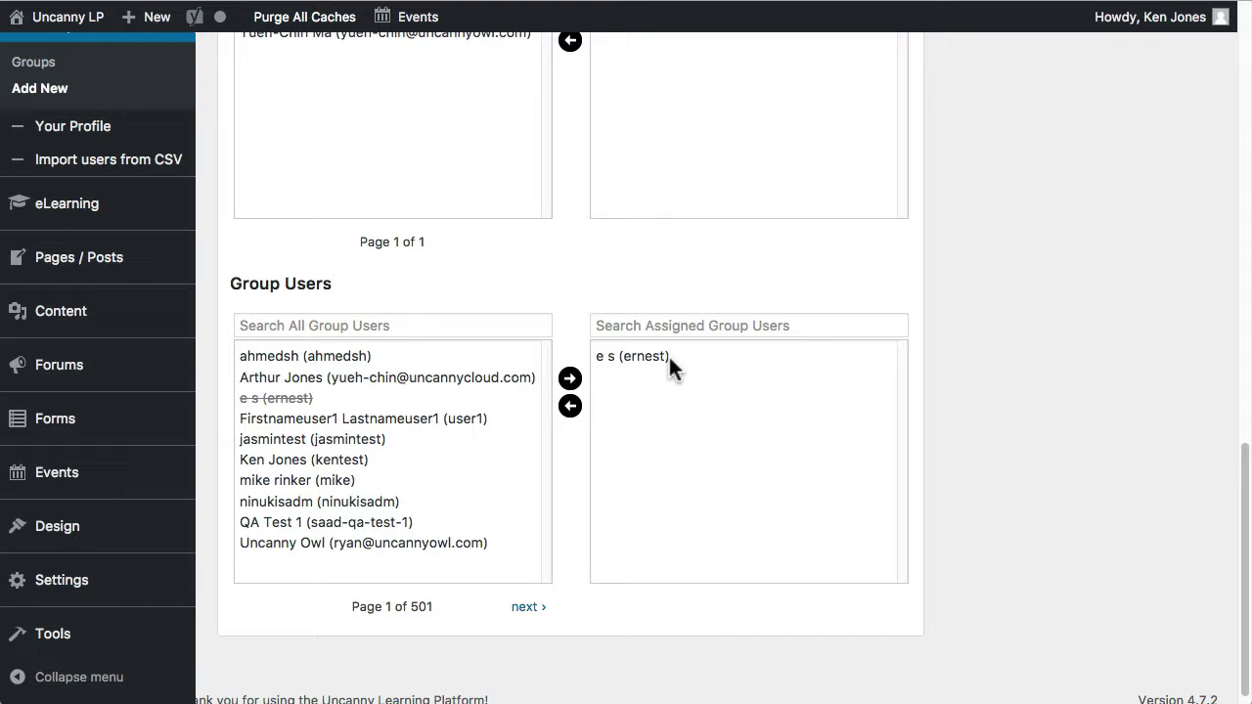
scroll(657, 383, "up", 1)
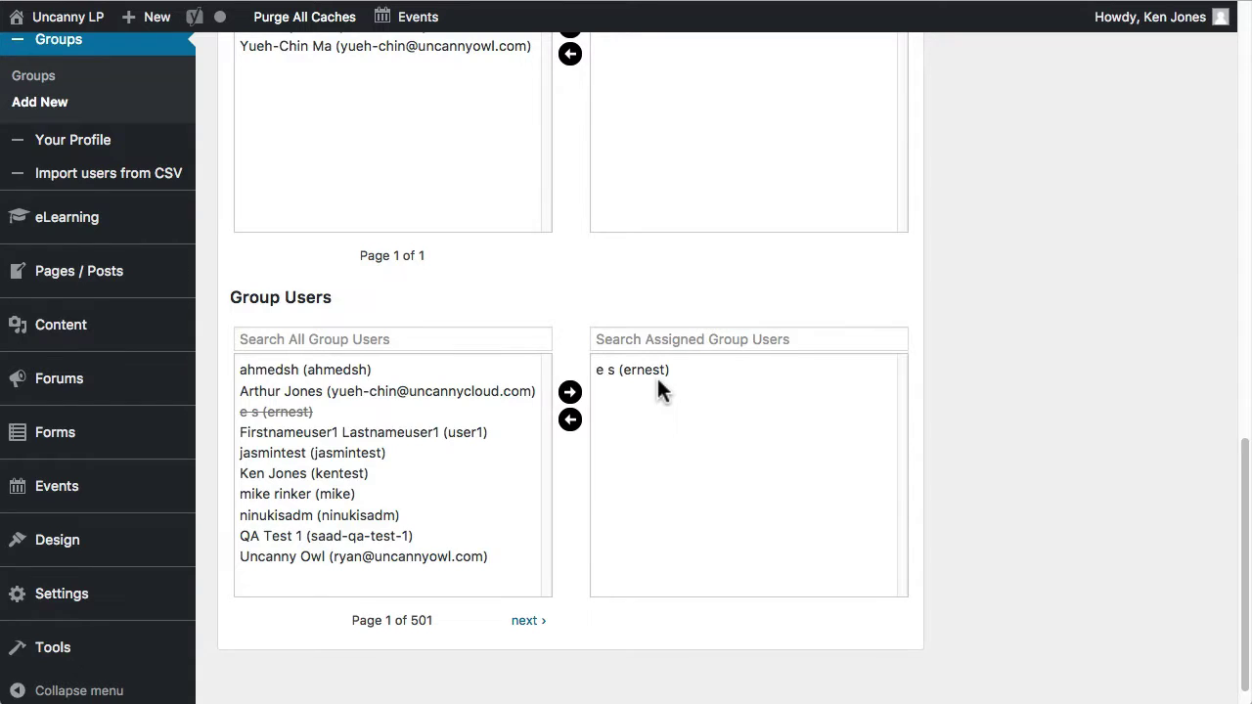
scroll(657, 390, "up", 5)
scroll(657, 389, "up", 8)
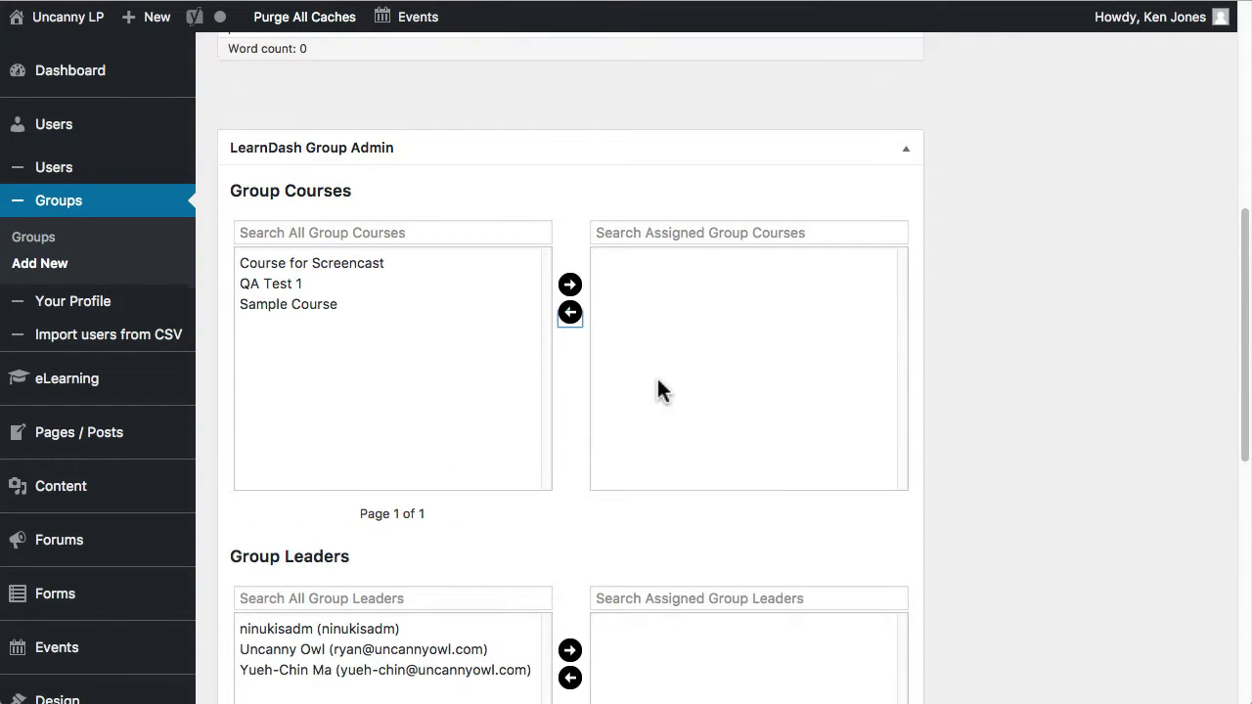
scroll(656, 390, "up", 1)
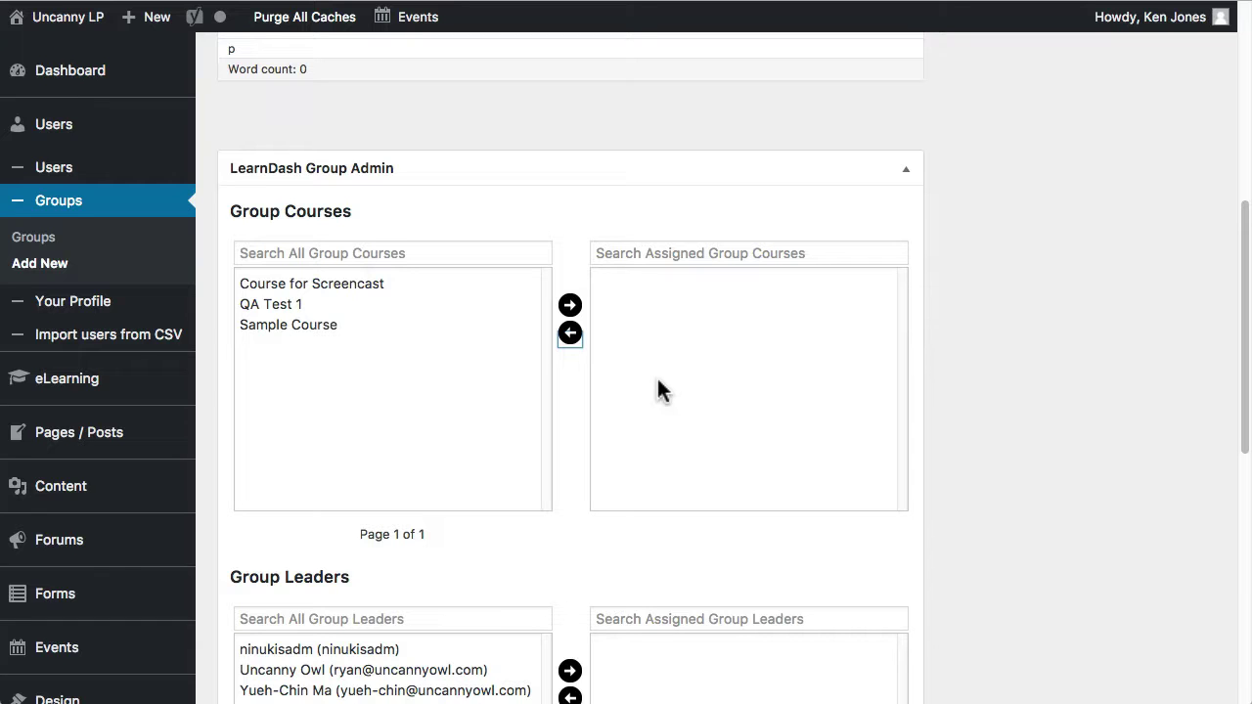
scroll(671, 451, "down", 3)
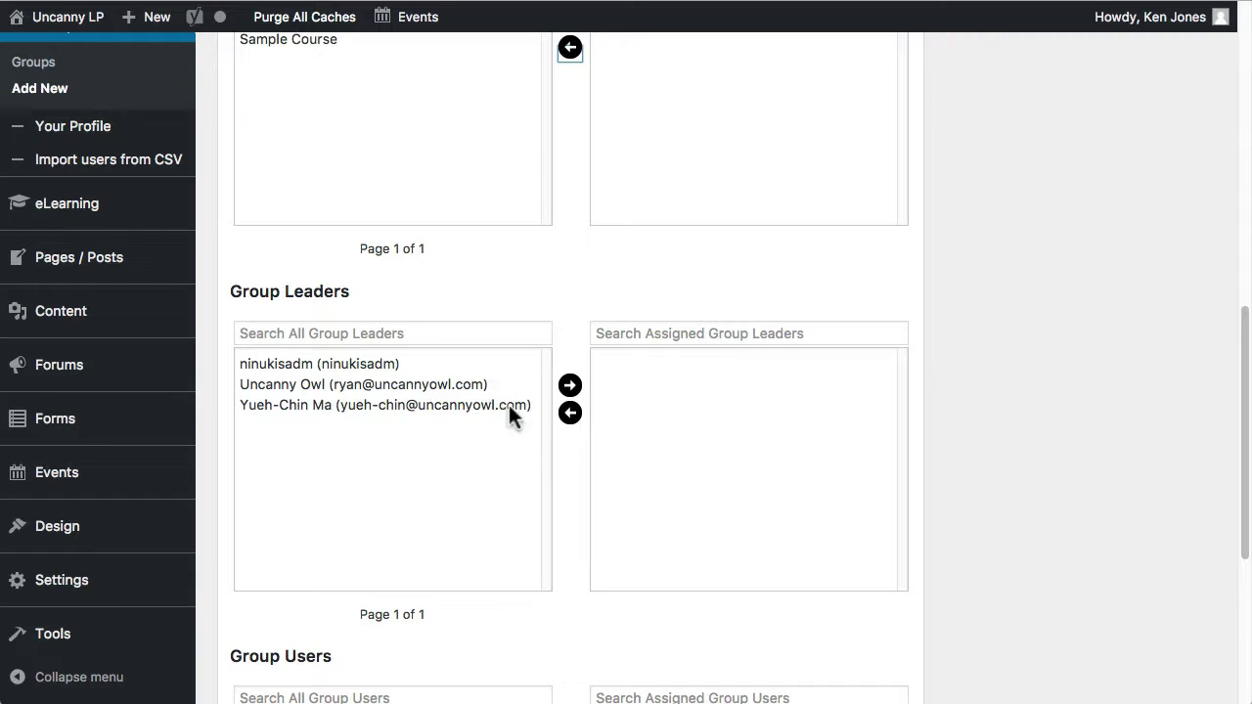
scroll(843, 411, "down", 3)
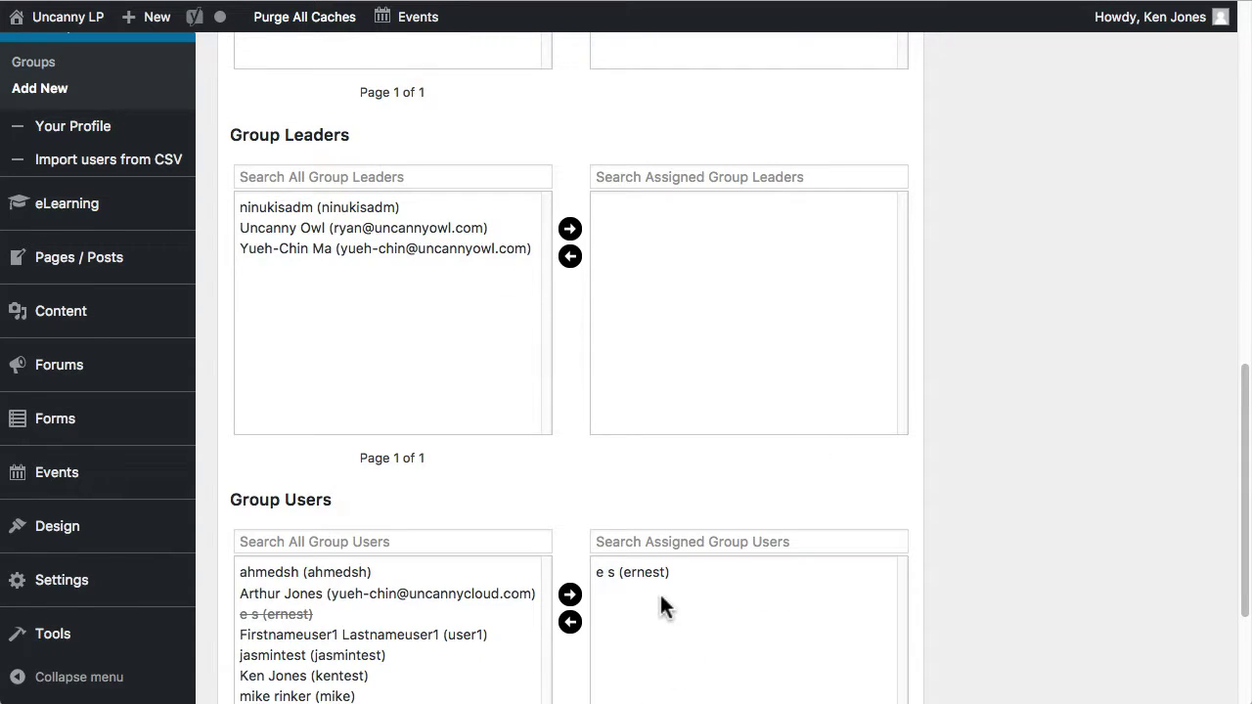
scroll(674, 599, "up", 4)
scroll(857, 467, "down", 4)
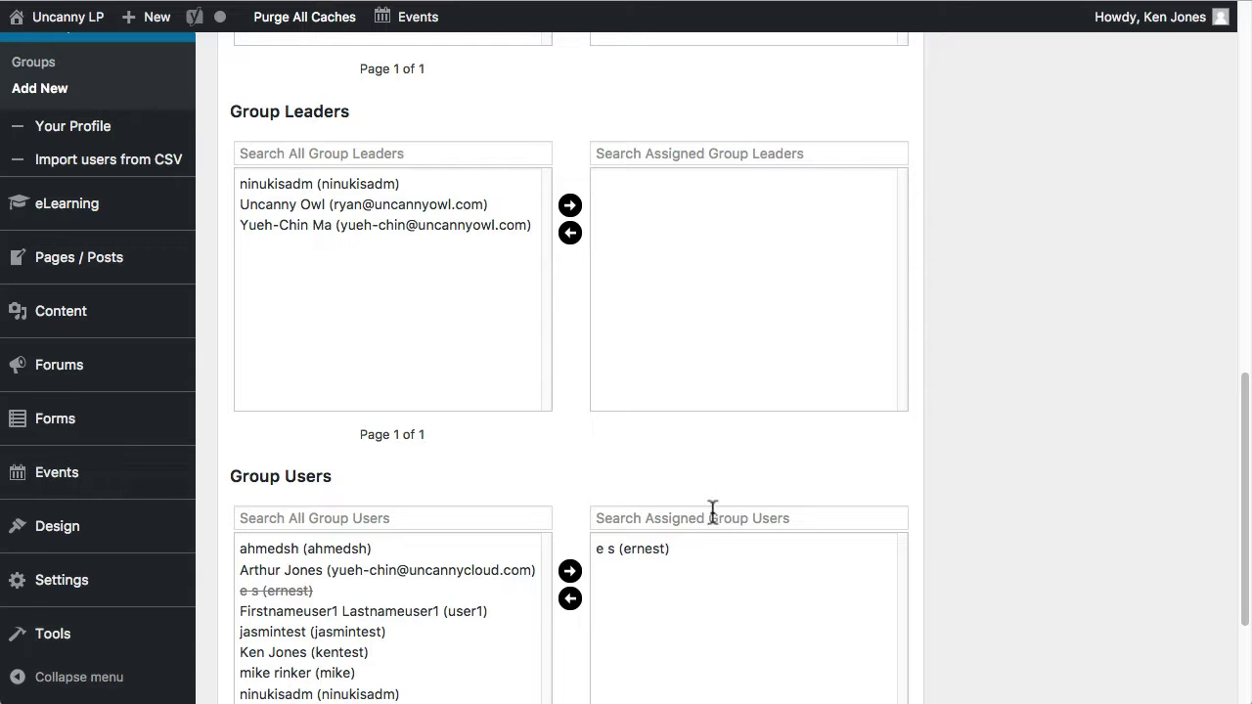
Title the new group 'Group Name A' and let the draft autosave
scroll(739, 405, "up", 10)
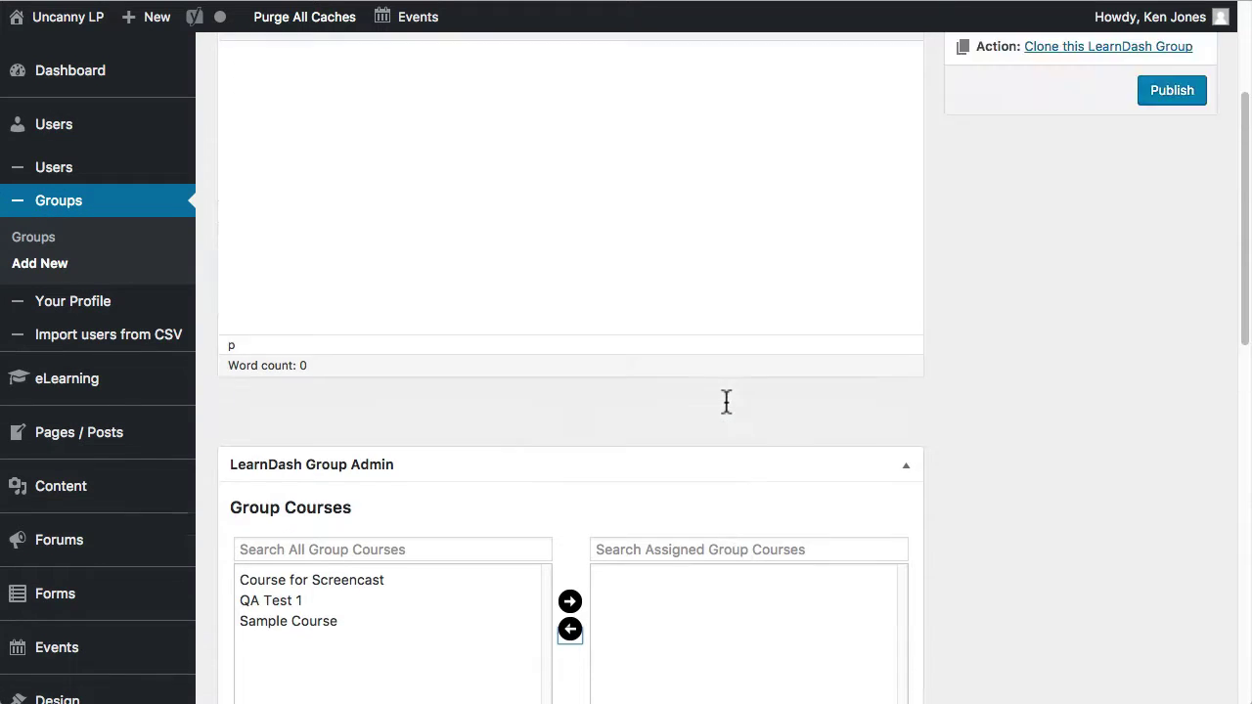
scroll(732, 405, "up", 6)
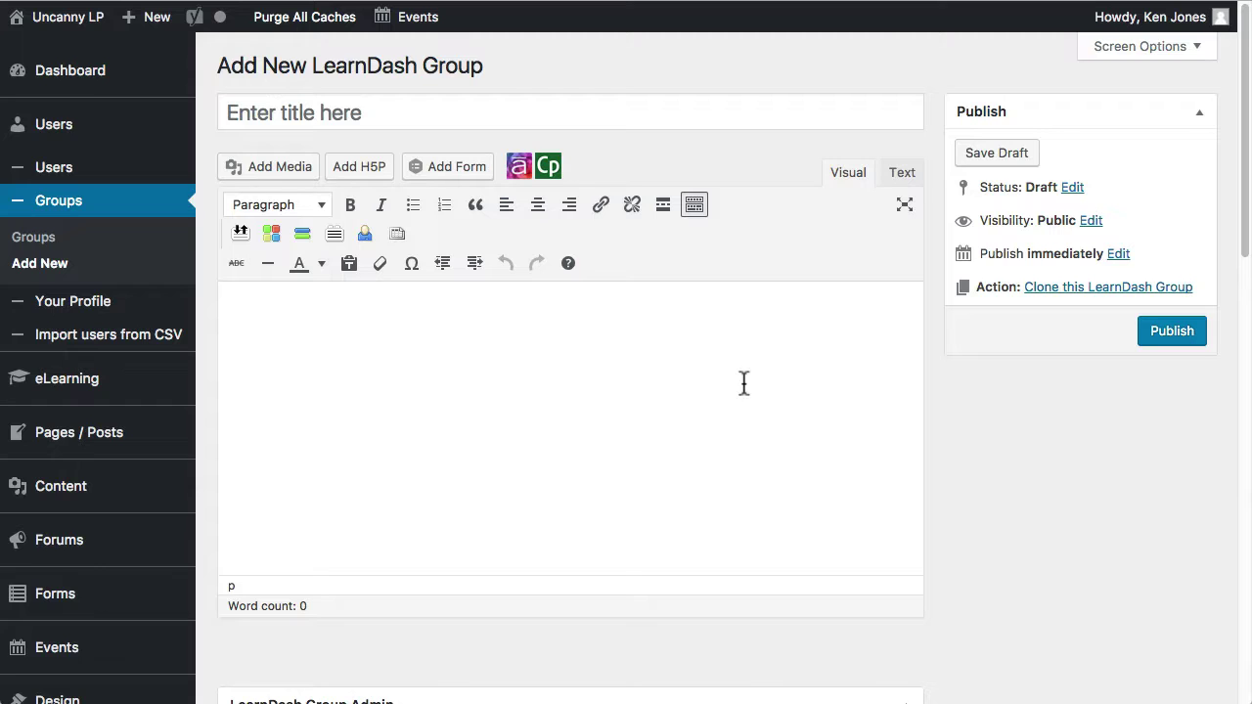
left_click(544, 108)
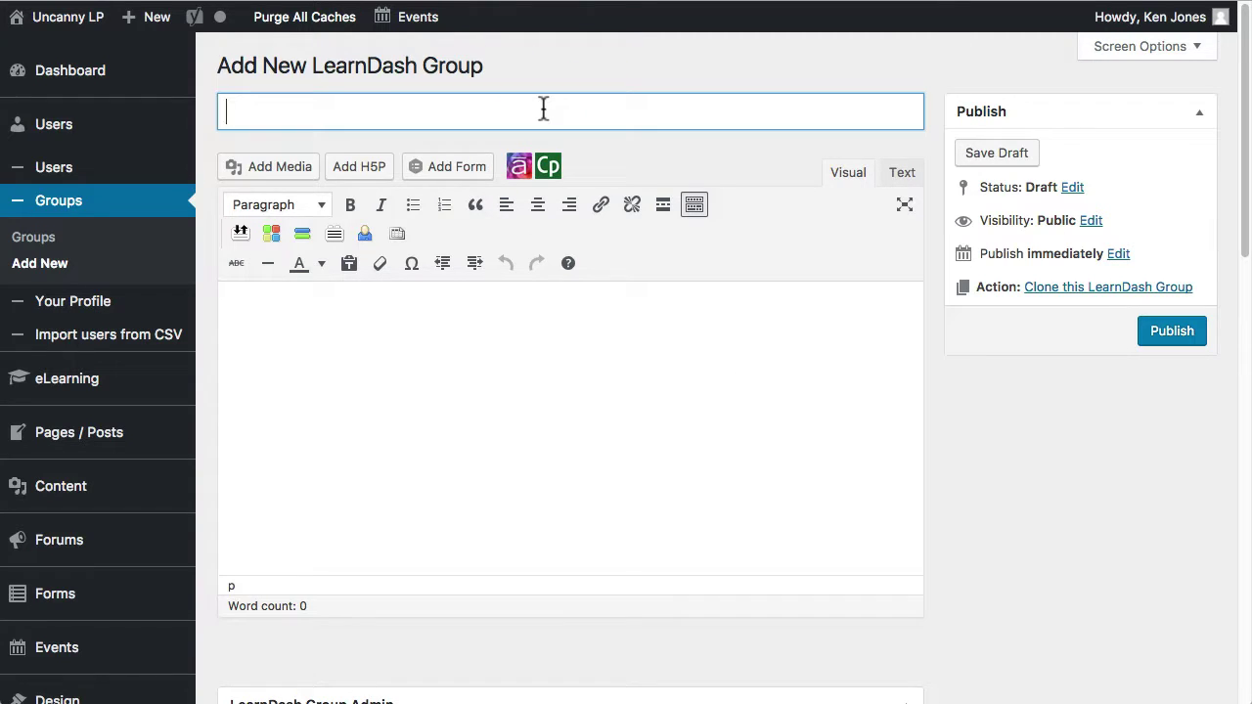
type("Group Name A")
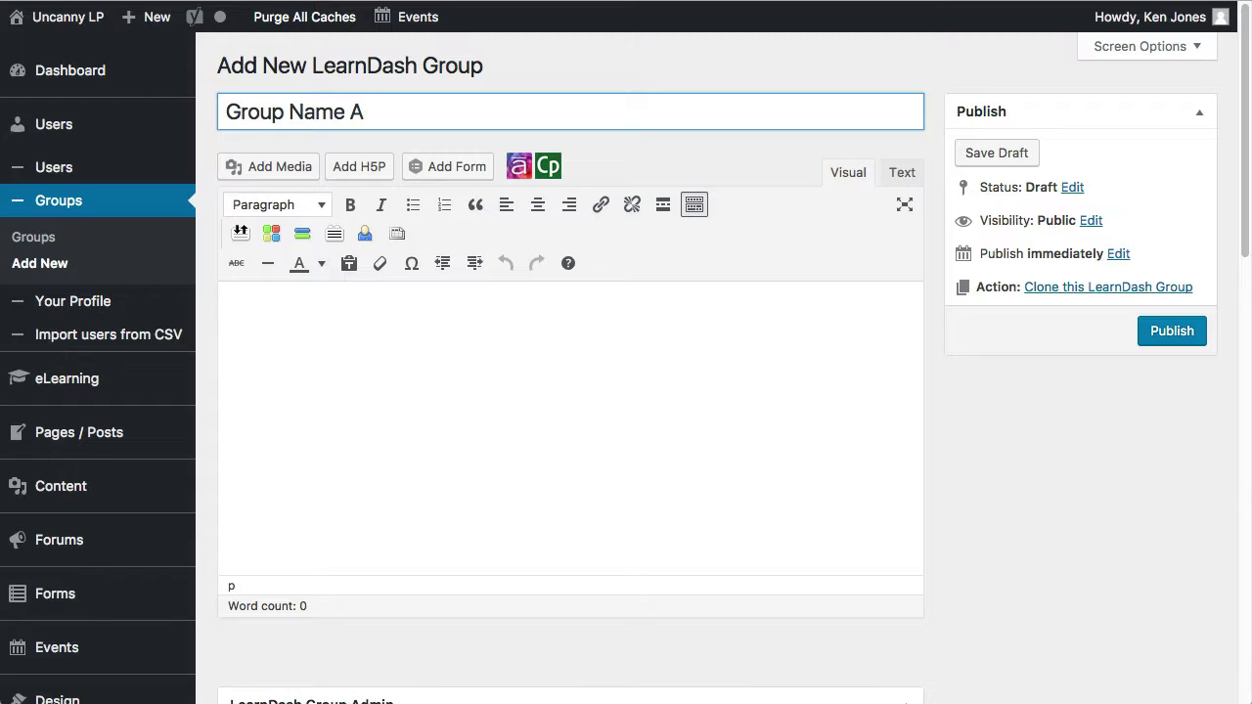
left_click(680, 289)
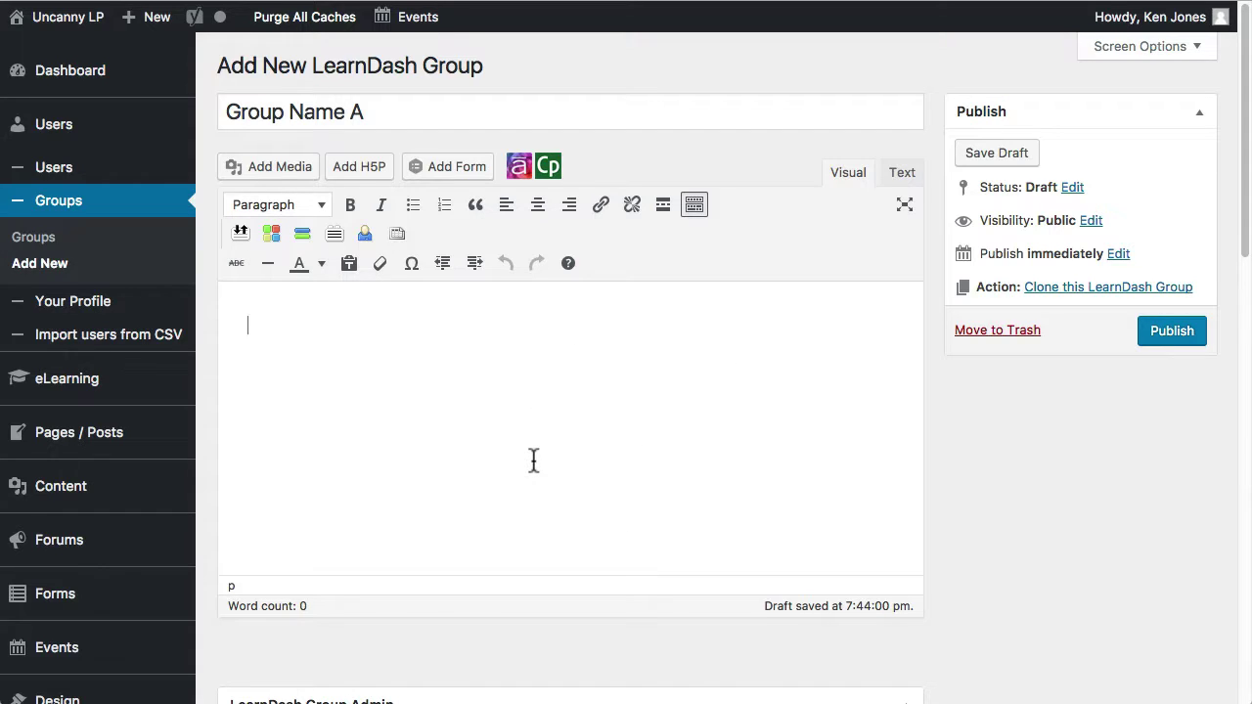
scroll(651, 459, "down", 2)
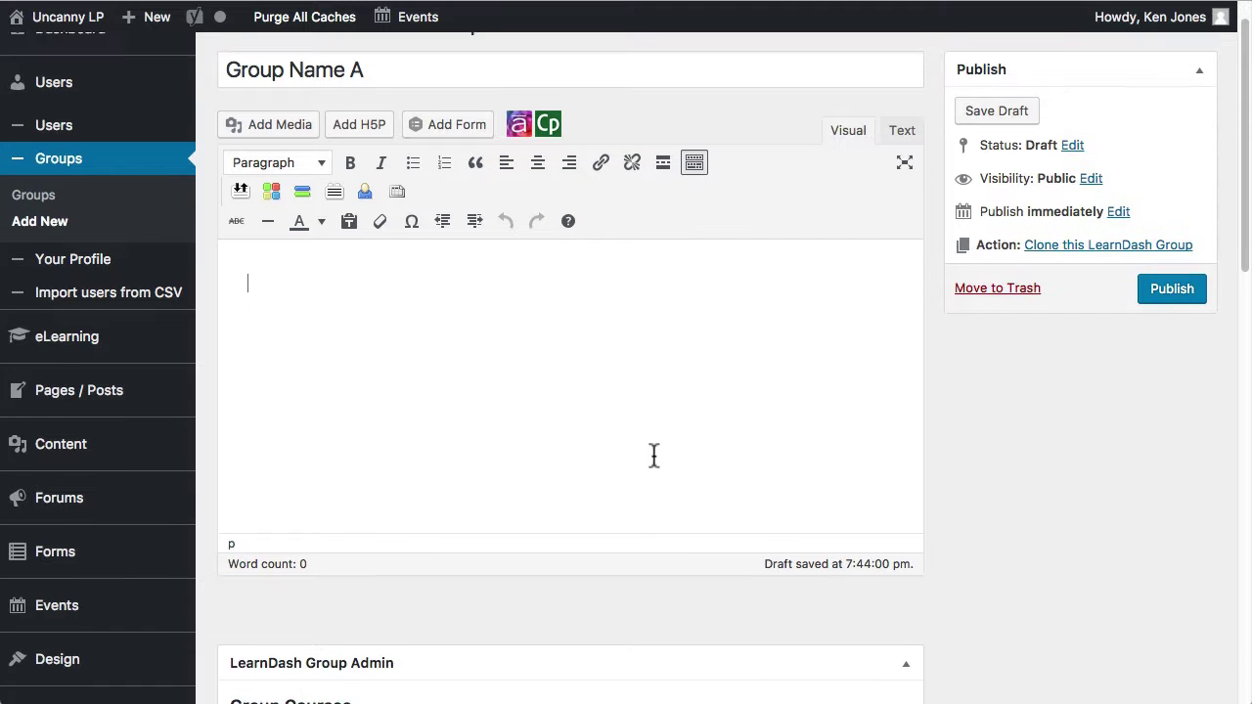
scroll(669, 391, "down", 5)
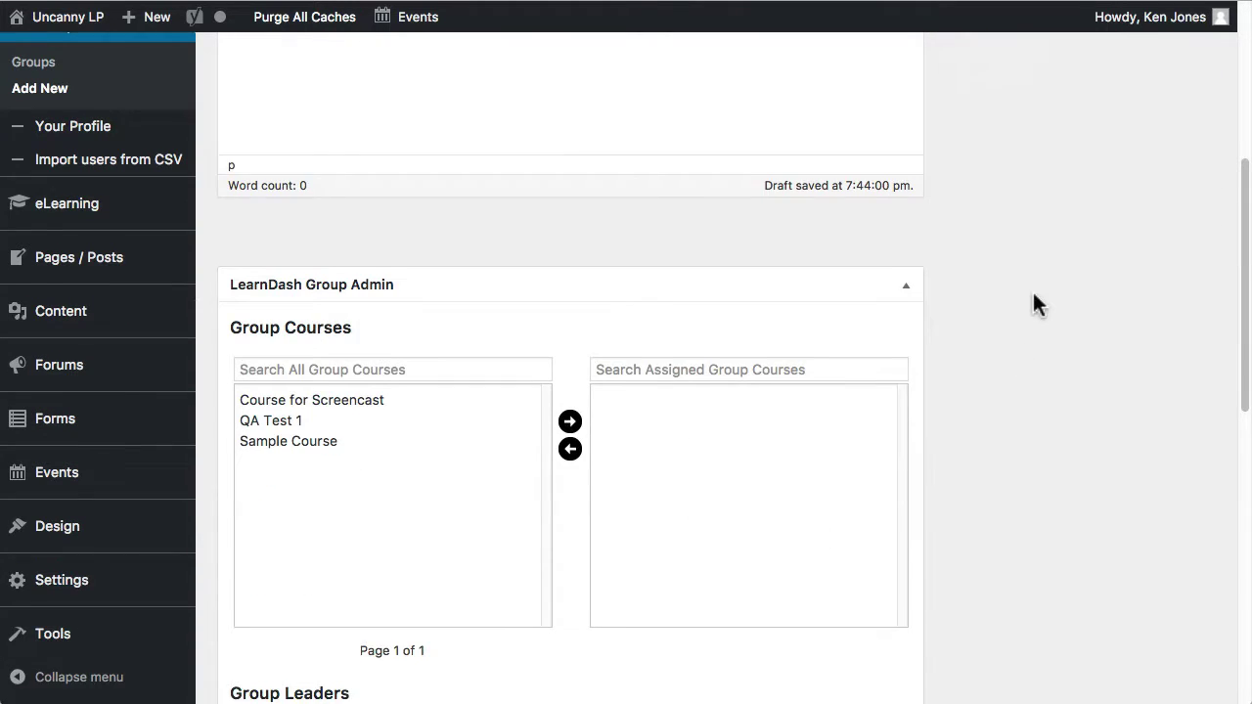
scroll(978, 274, "down", 5)
scroll(482, 311, "up", 3)
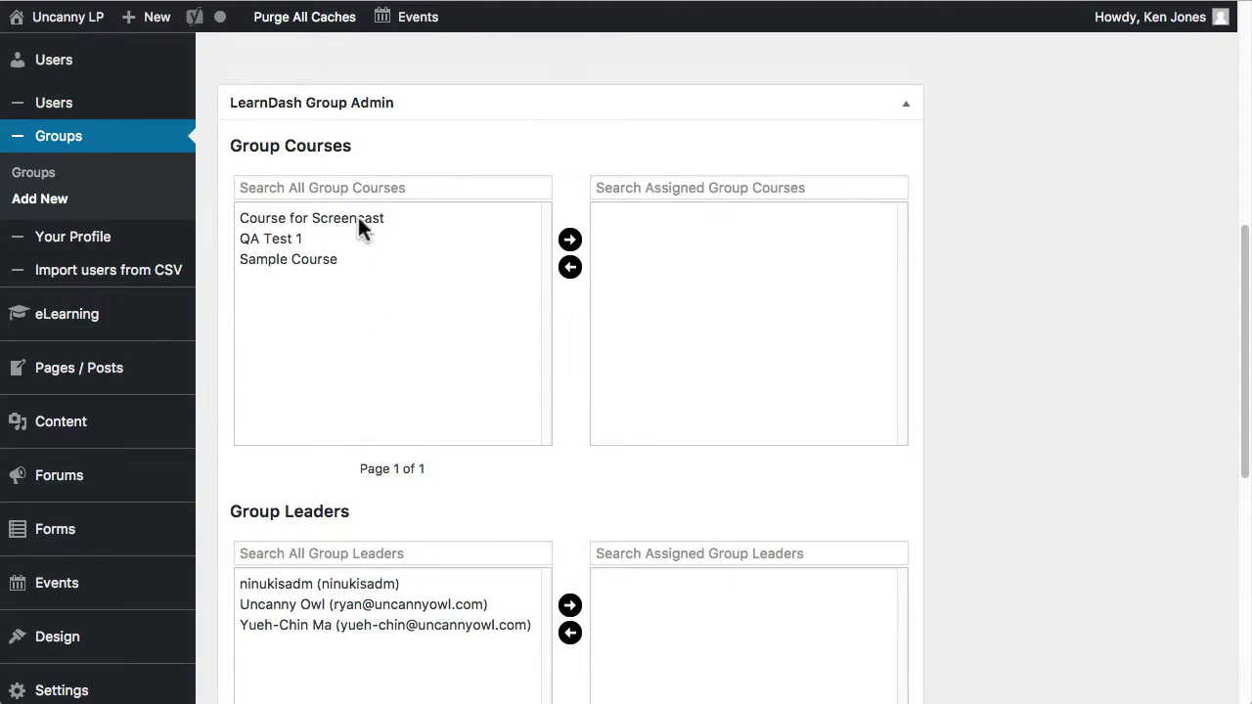
scroll(636, 499, "down", 10)
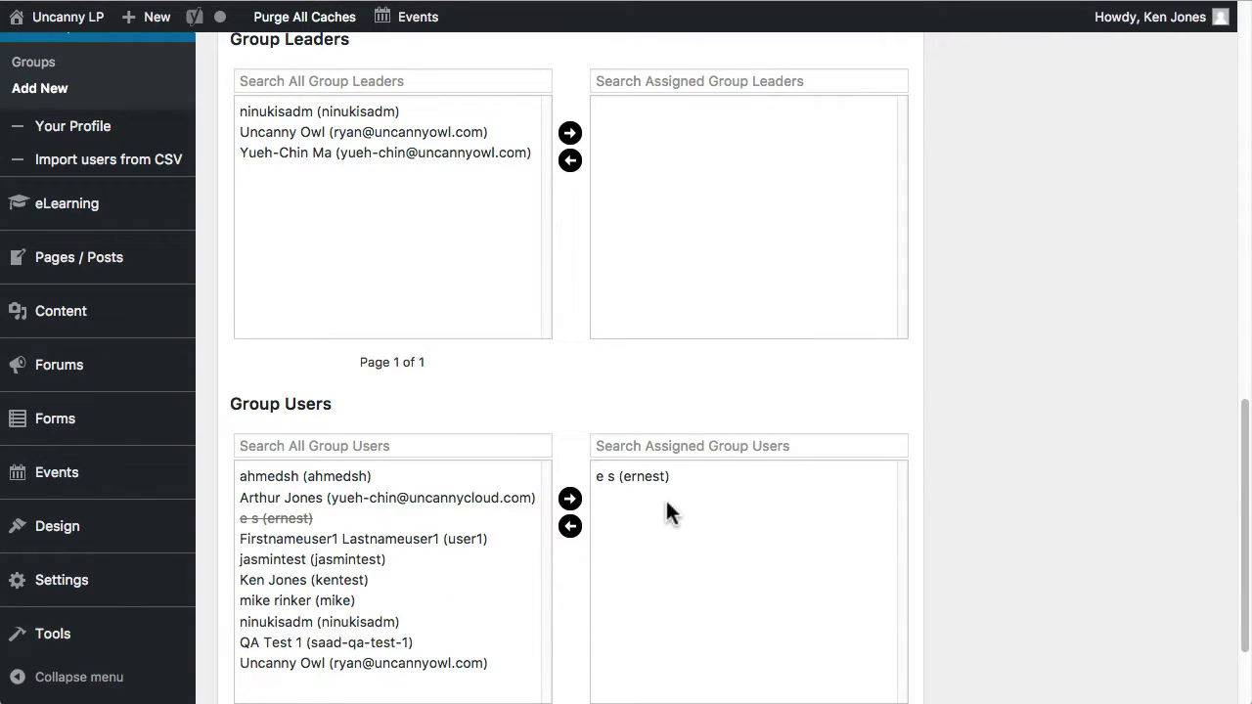
scroll(665, 498, "up", 2)
scroll(644, 601, "up", 1)
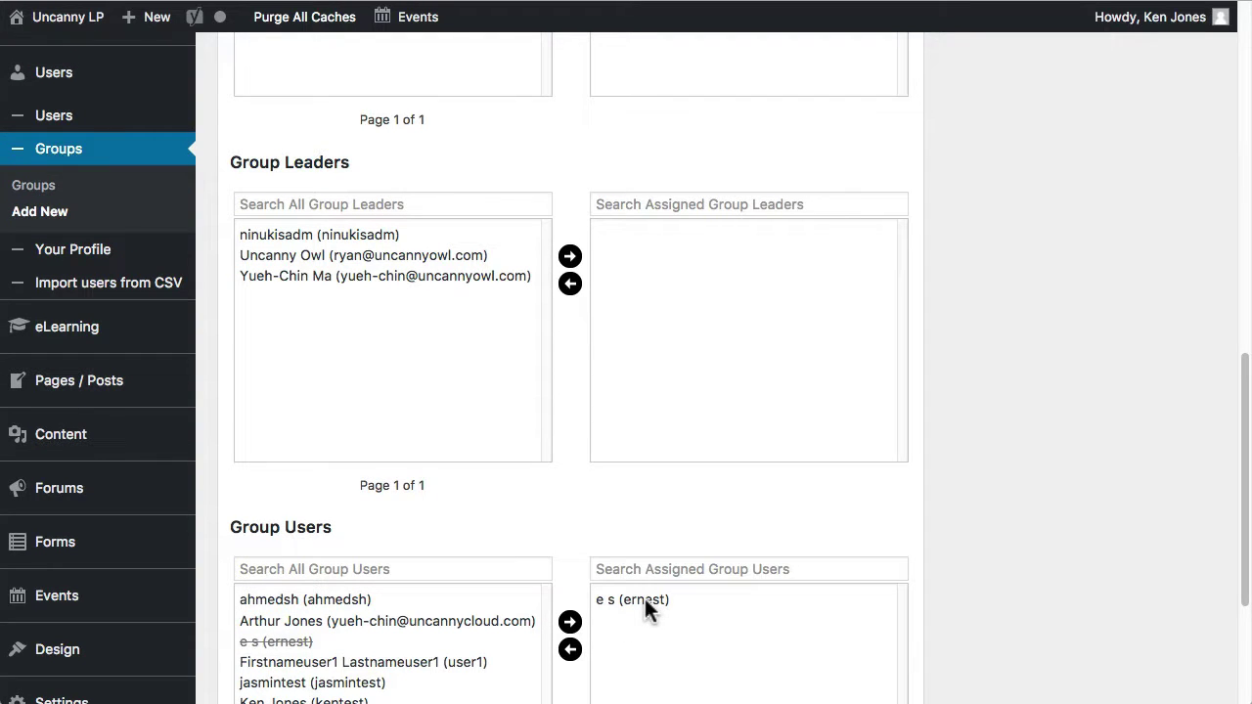
scroll(659, 606, "down", 2)
scroll(741, 295, "up", 6)
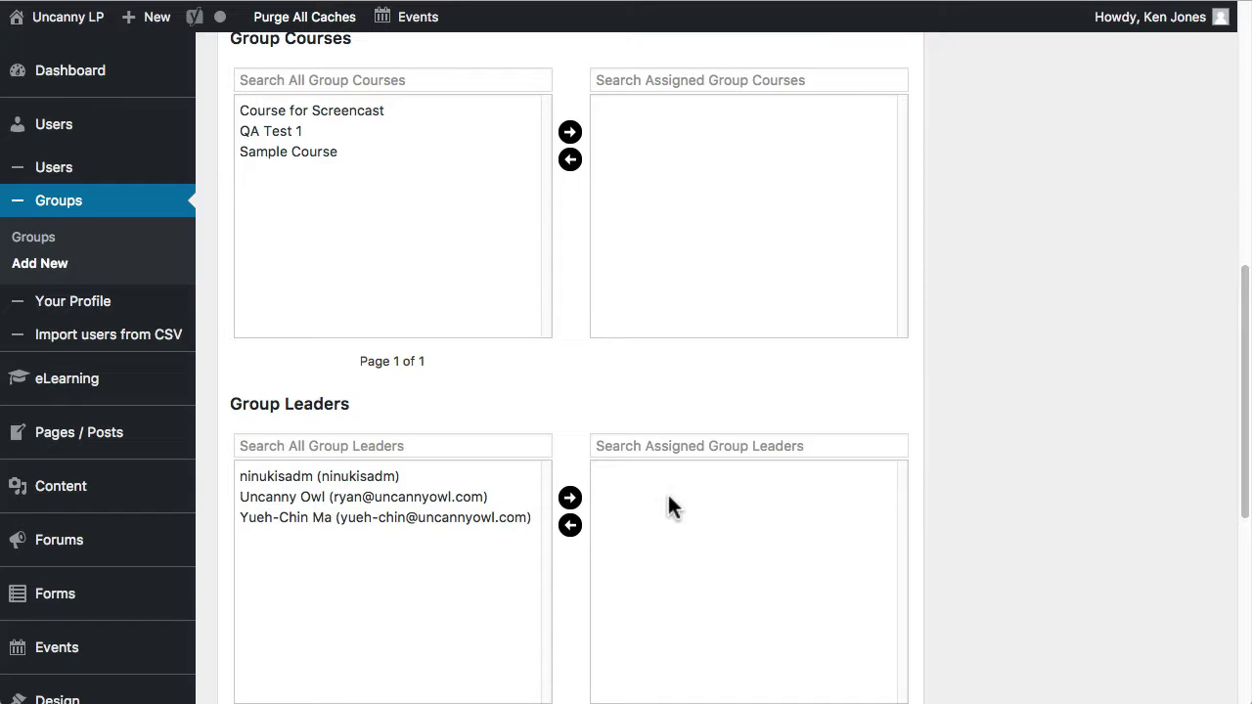
Publish Group Name A
scroll(881, 460, "up", 10)
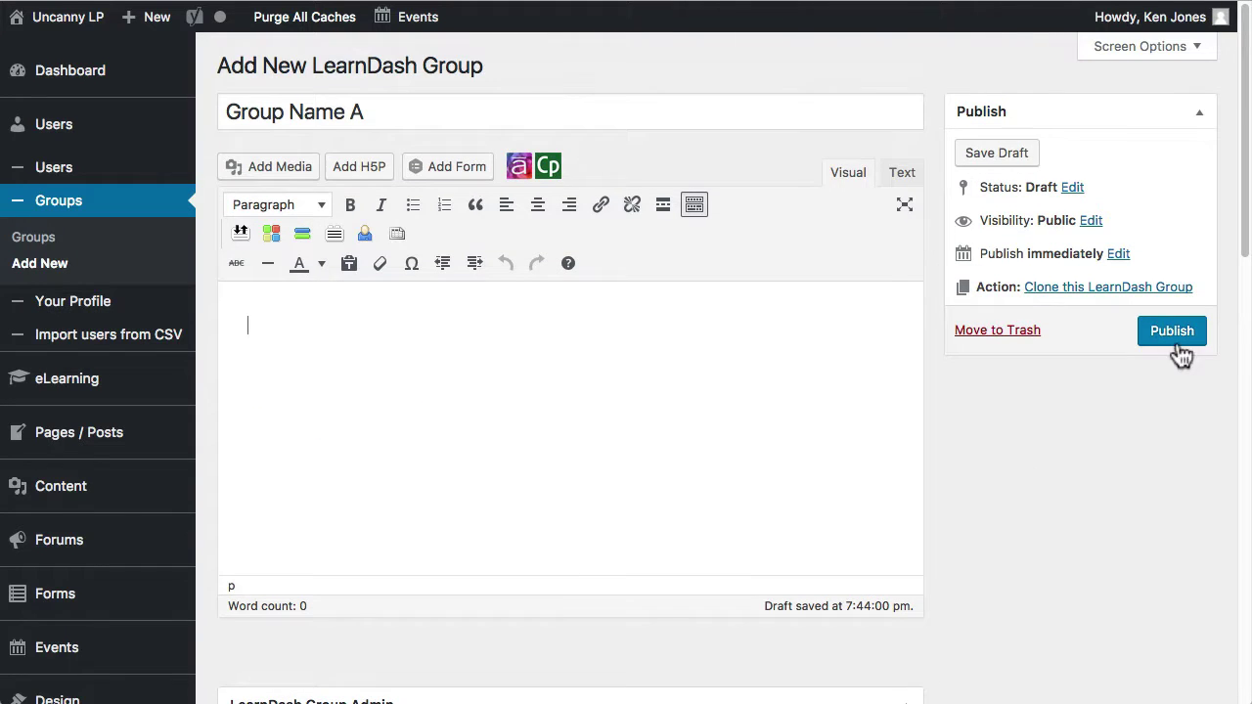
left_click(1174, 335)
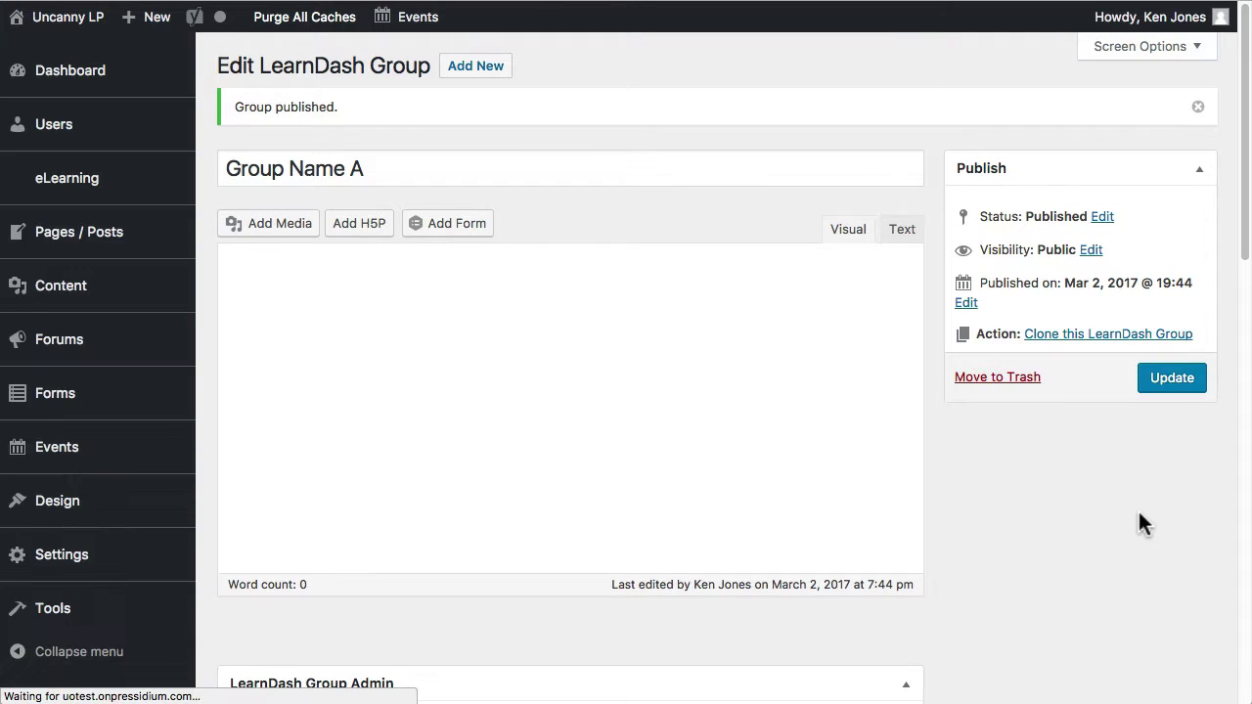
scroll(1070, 503, "down", 10)
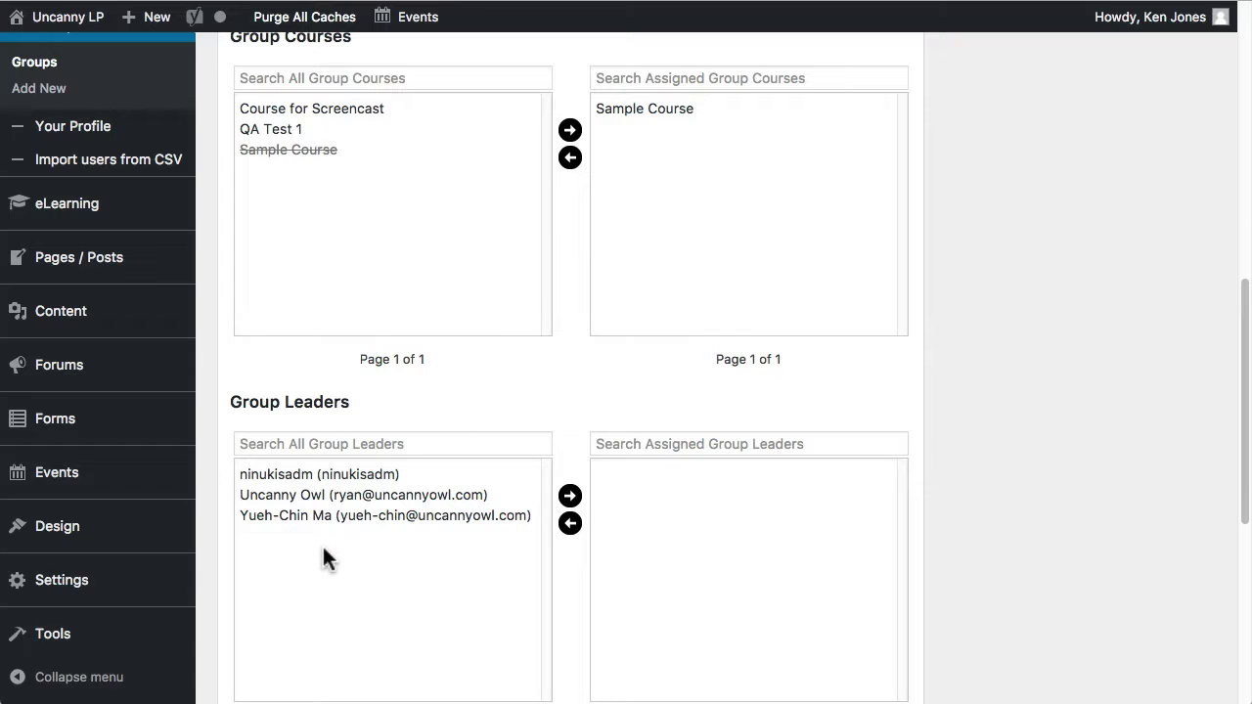
Assign one user as Group Name A's group leader and update the group
left_click(373, 493)
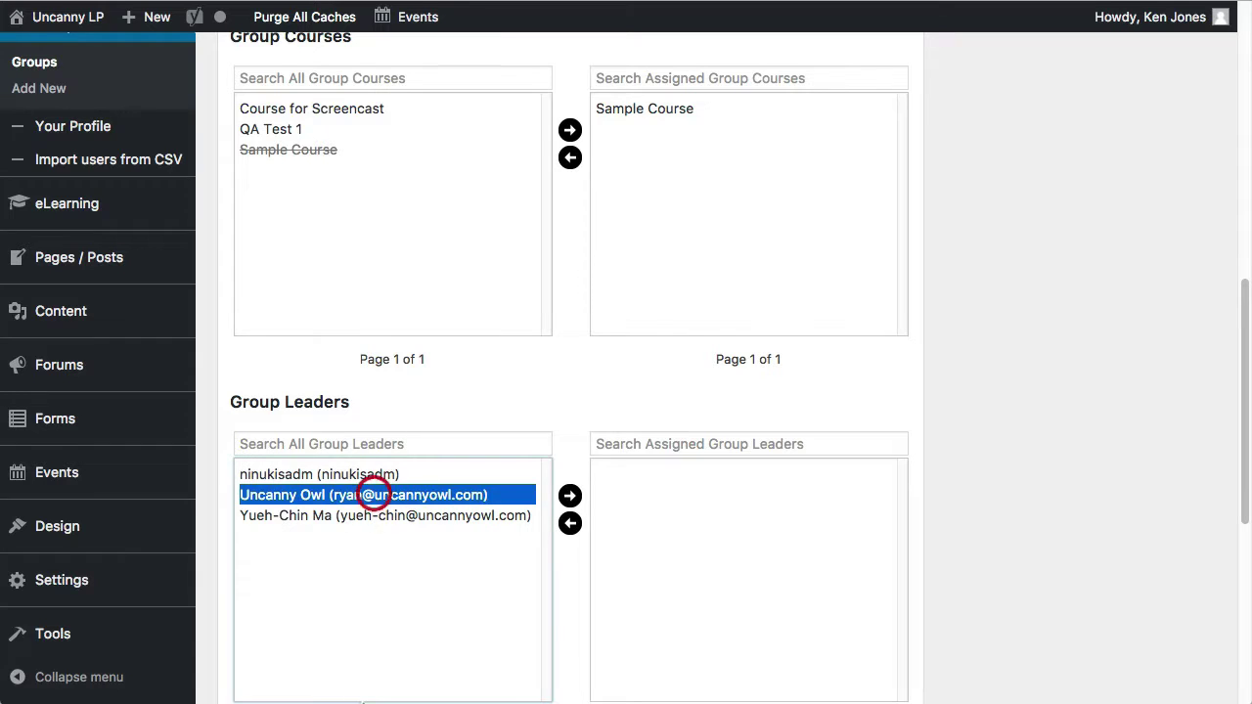
scroll(383, 616, "down", 1)
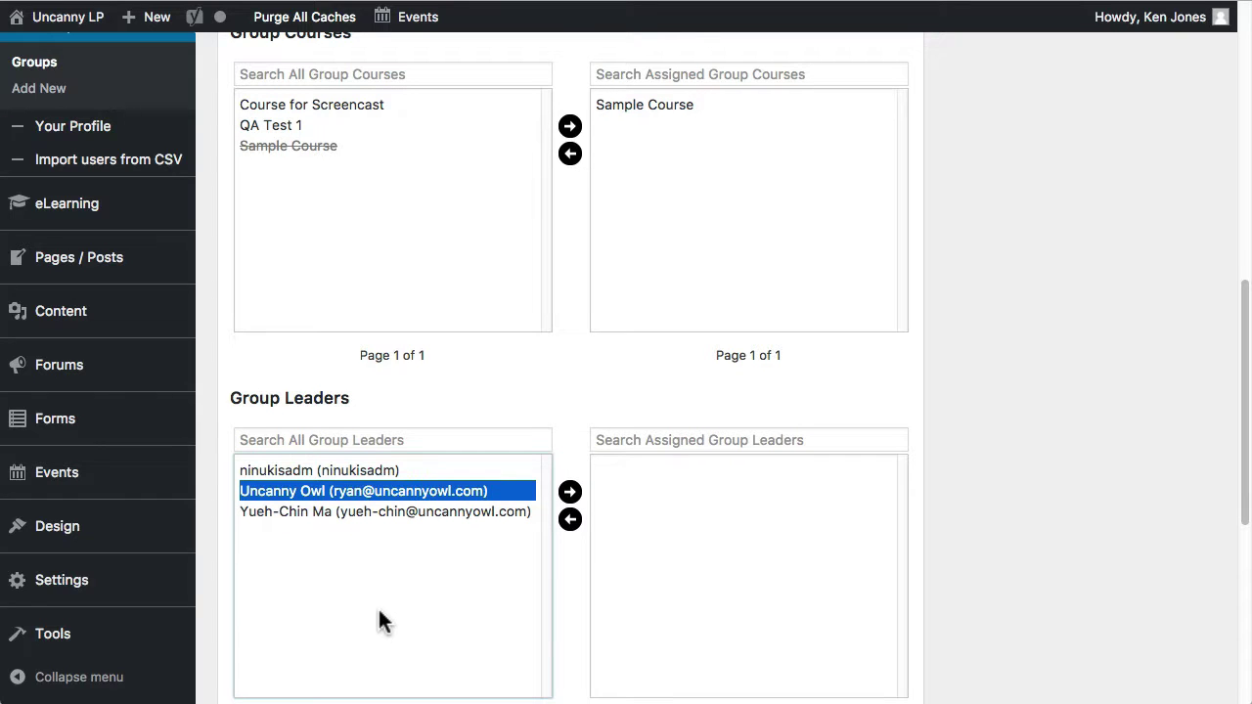
left_click(425, 509)
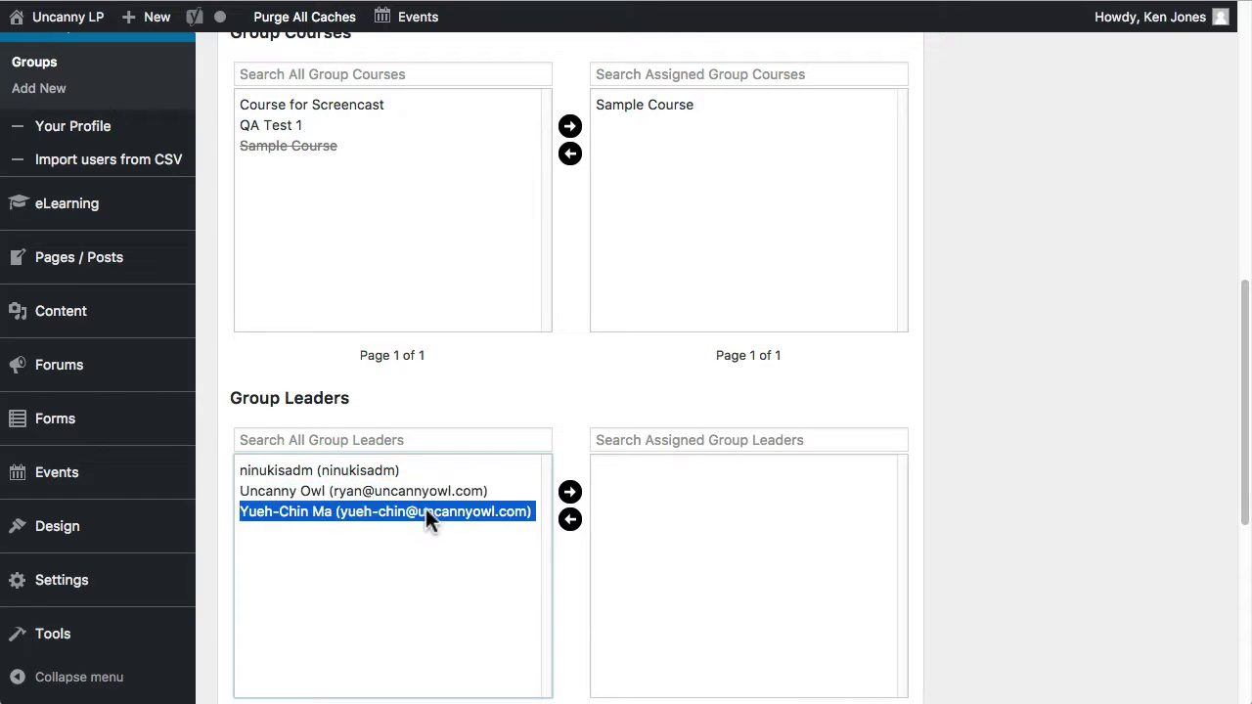
left_click(569, 492)
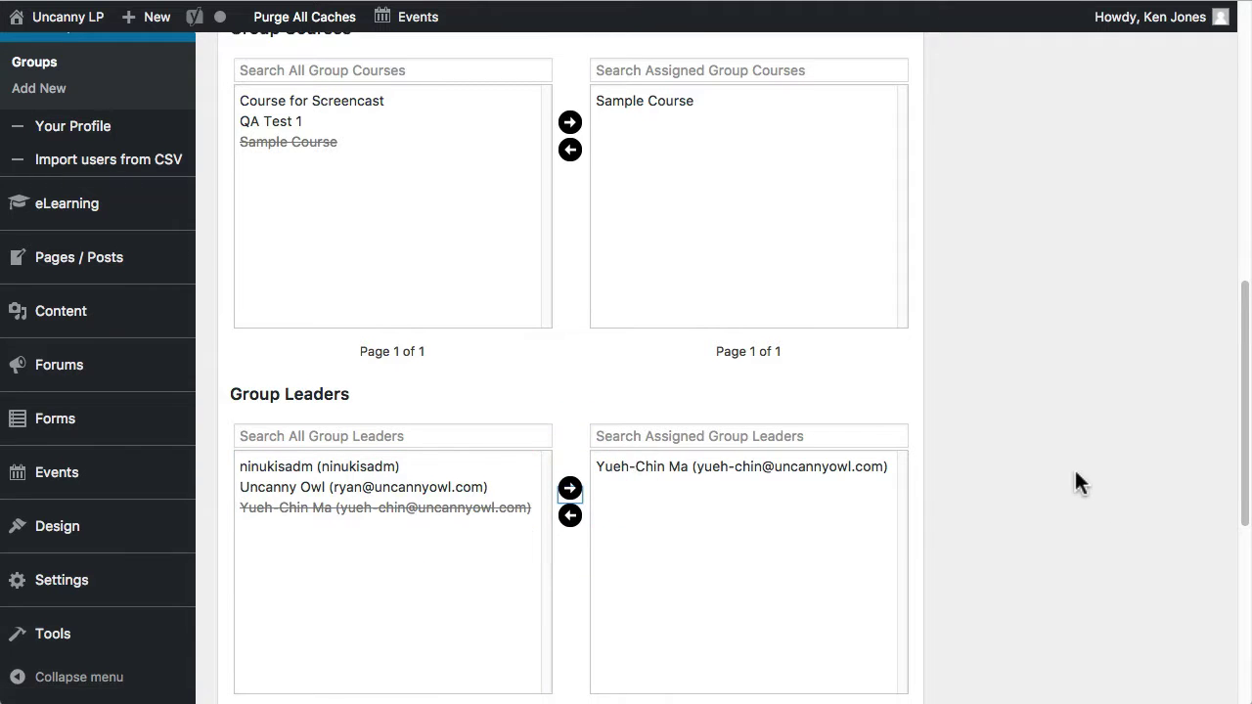
scroll(1057, 499, "down", 5)
scroll(1035, 533, "up", 4)
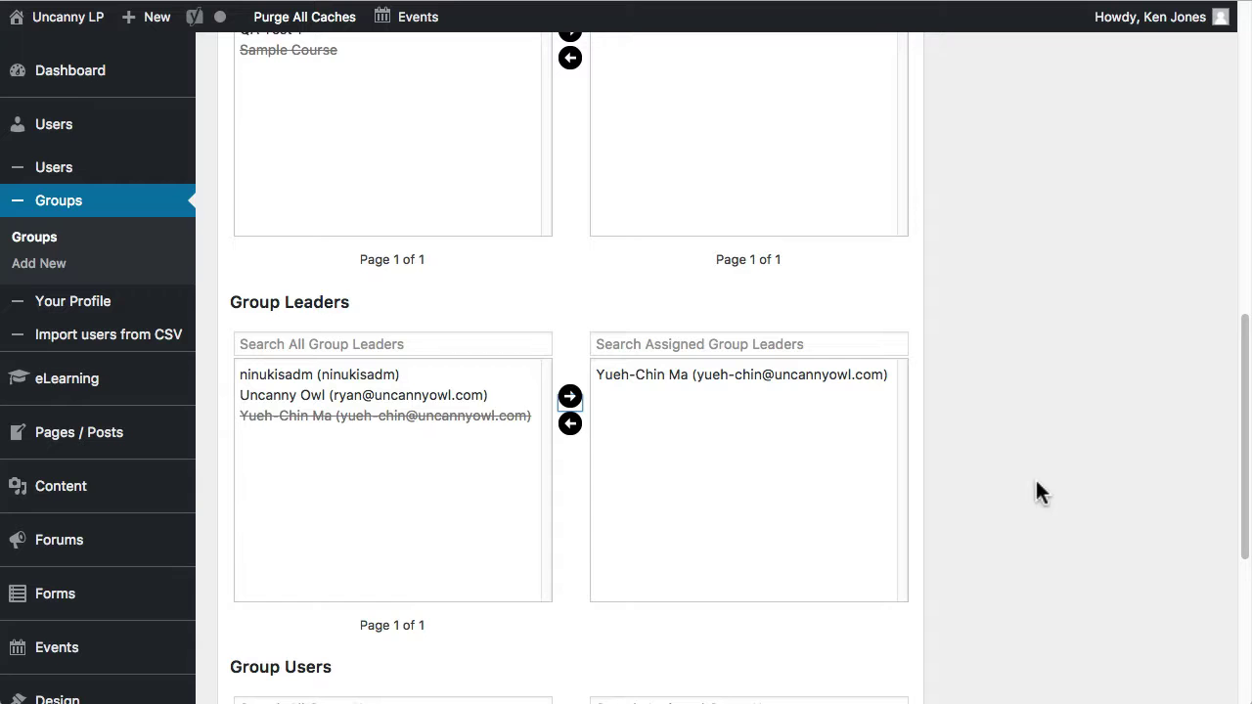
scroll(1037, 476, "down", 3)
scroll(1062, 476, "up", 10)
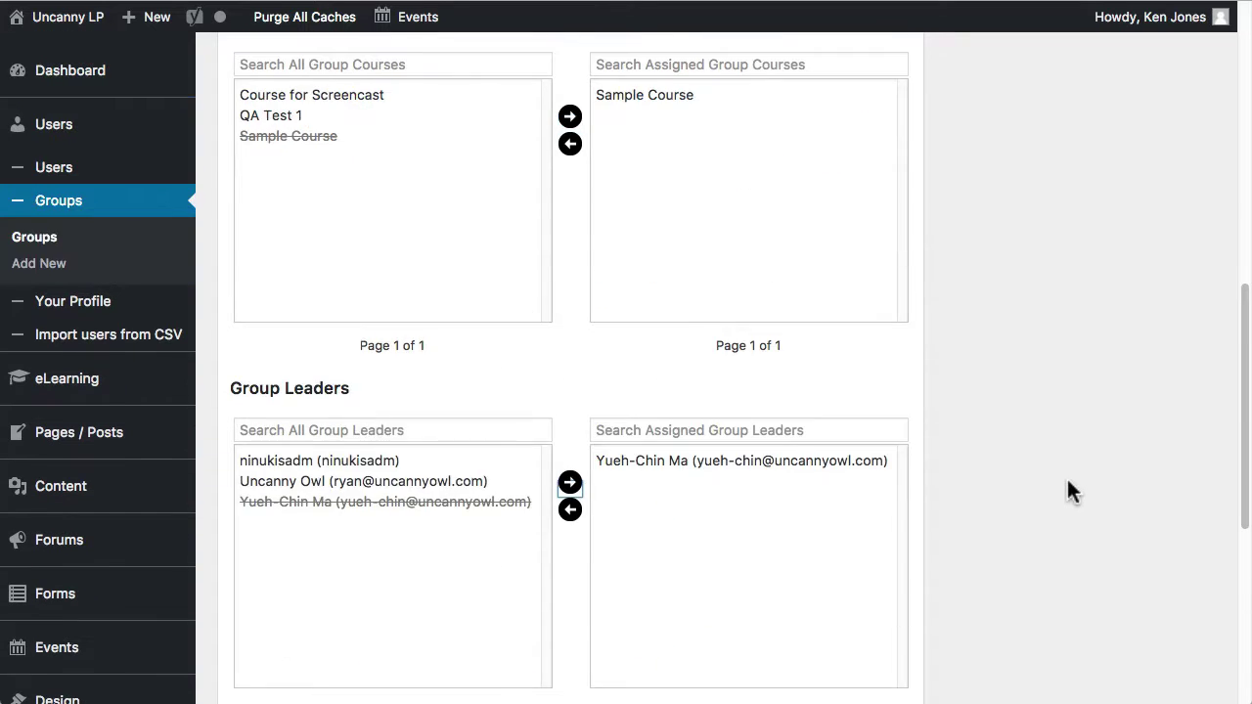
scroll(1142, 440, "up", 2)
left_click(1160, 389)
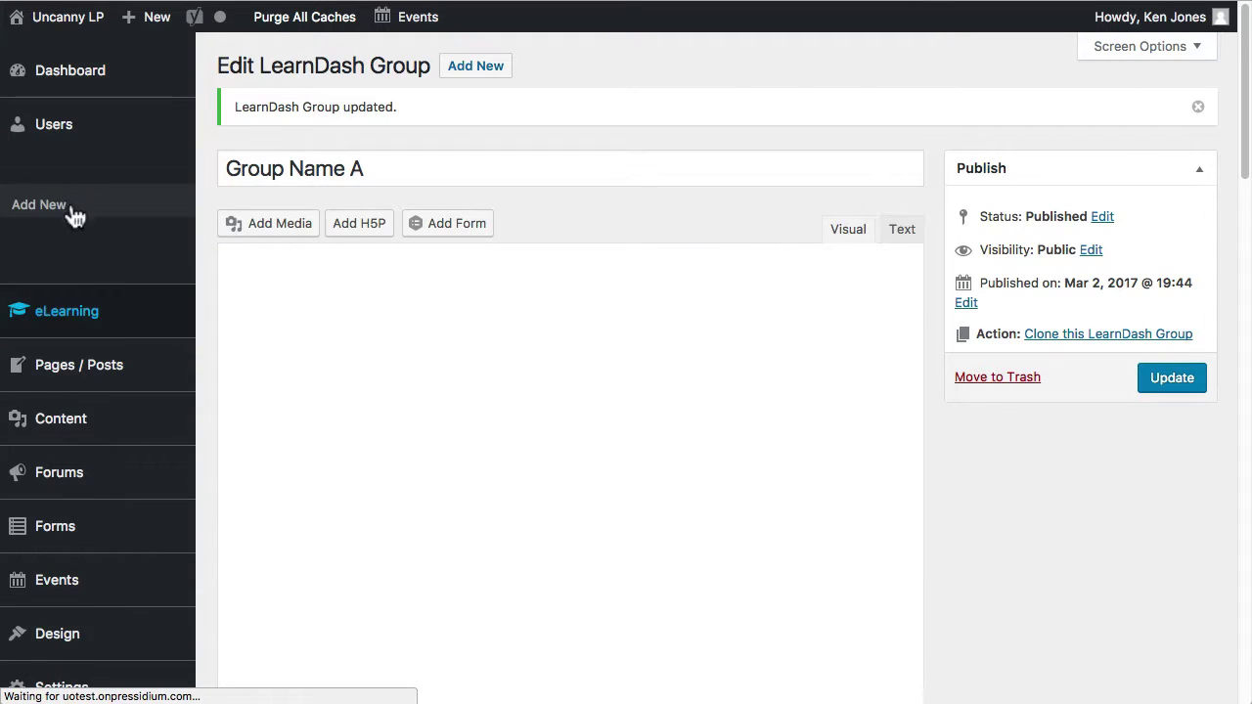
Open the site's Users list
mouse_move(62, 167)
left_click(257, 172)
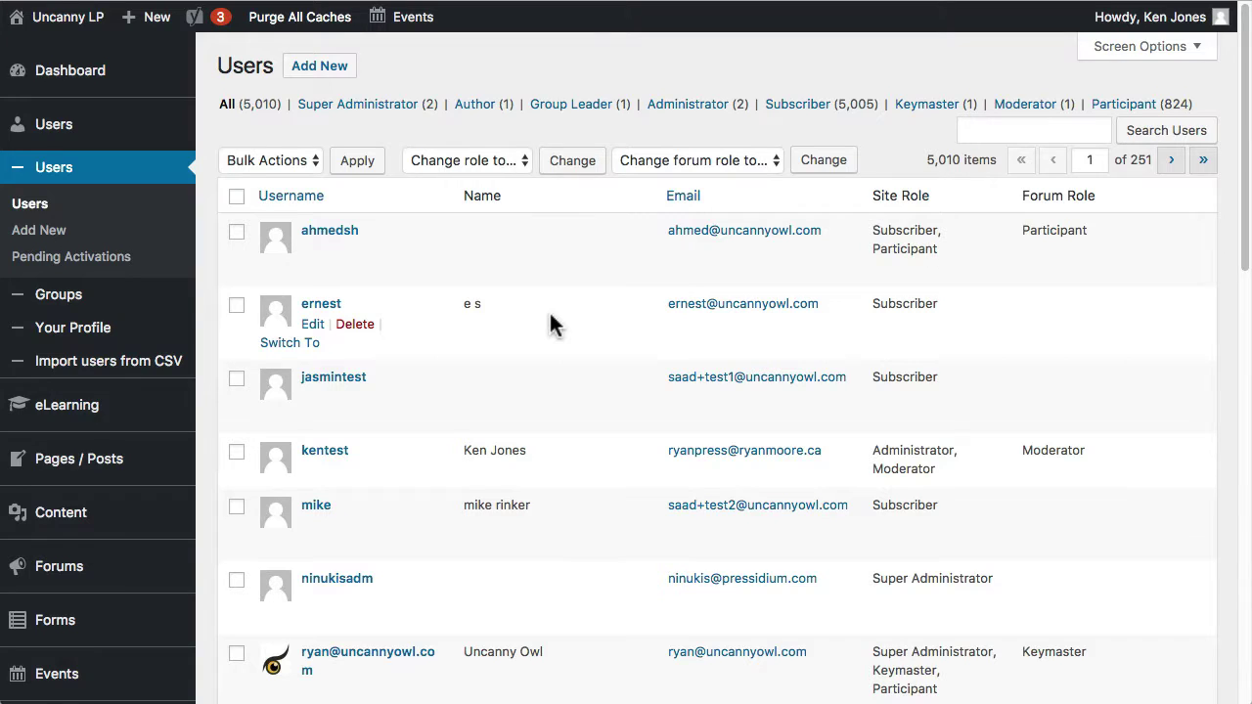
scroll(553, 325, "down", 5)
scroll(614, 437, "down", 2)
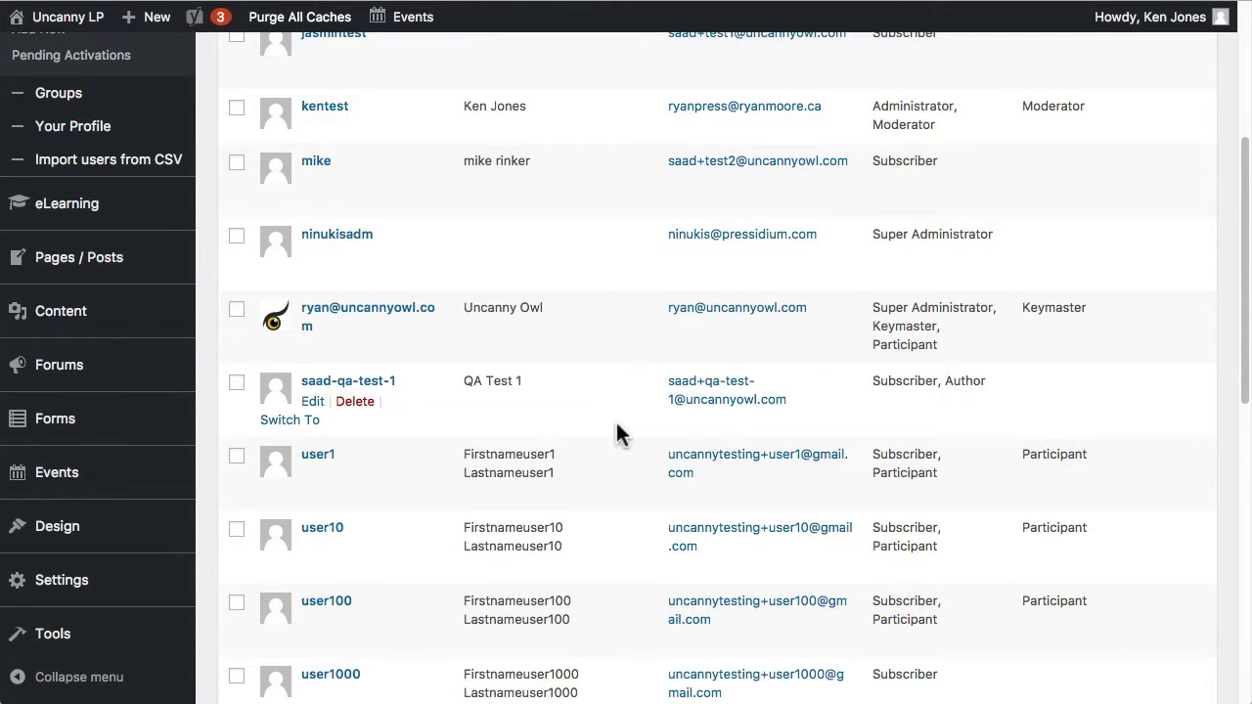
scroll(610, 430, "up", 5)
scroll(605, 433, "down", 15)
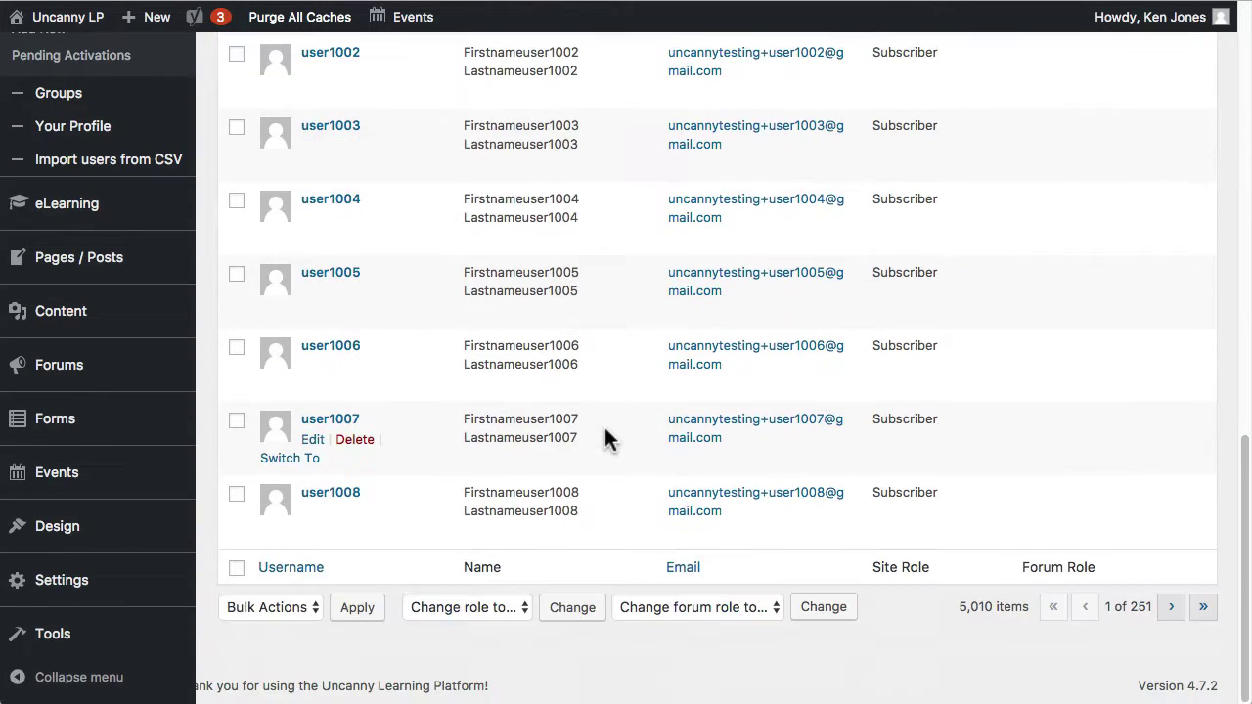
scroll(607, 437, "up", 15)
Search for the group leader's username and filter the list to the Group Leader role
left_click(1052, 119)
type("yueh-chin")
key("Return")
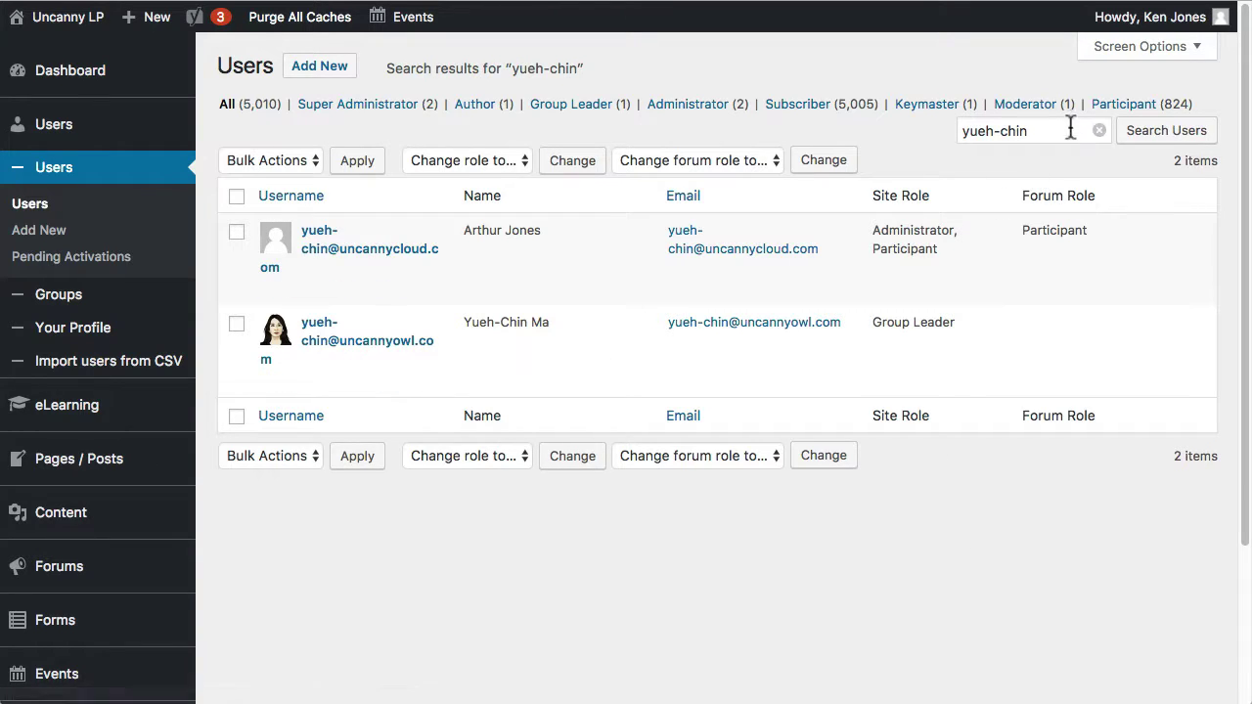
left_click(596, 112)
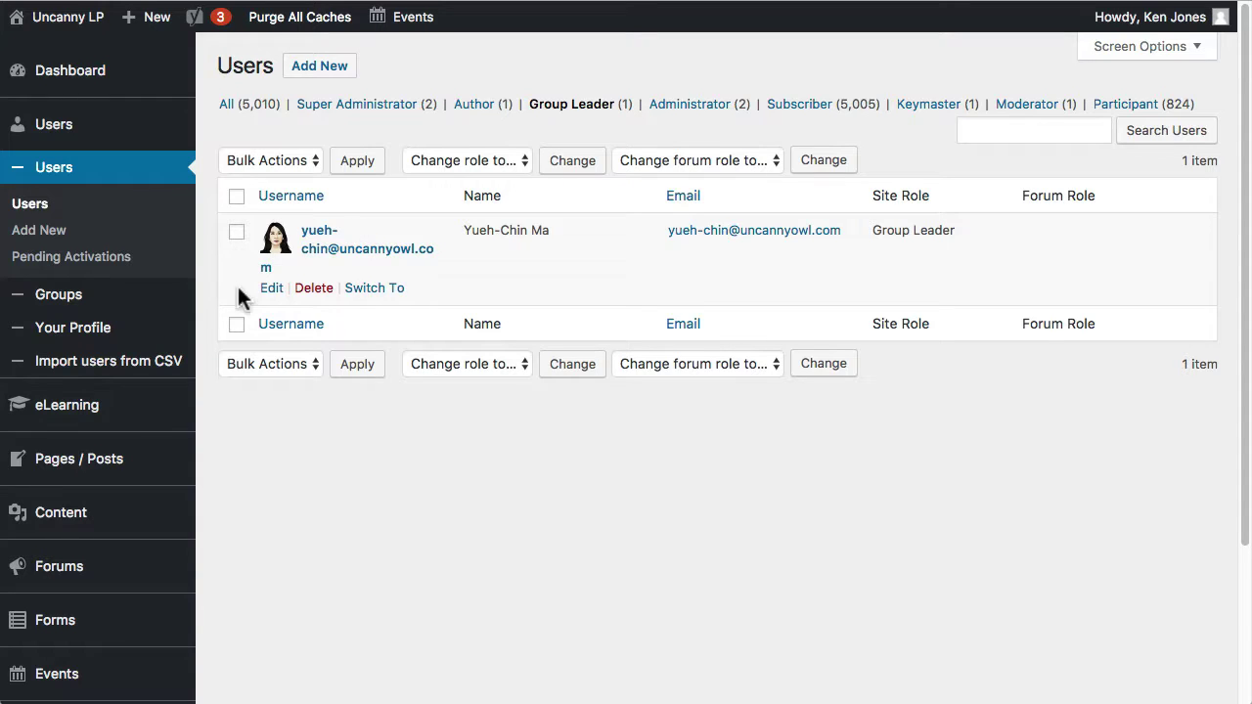
Switch to the group leader's account from the Users list
left_click(388, 291)
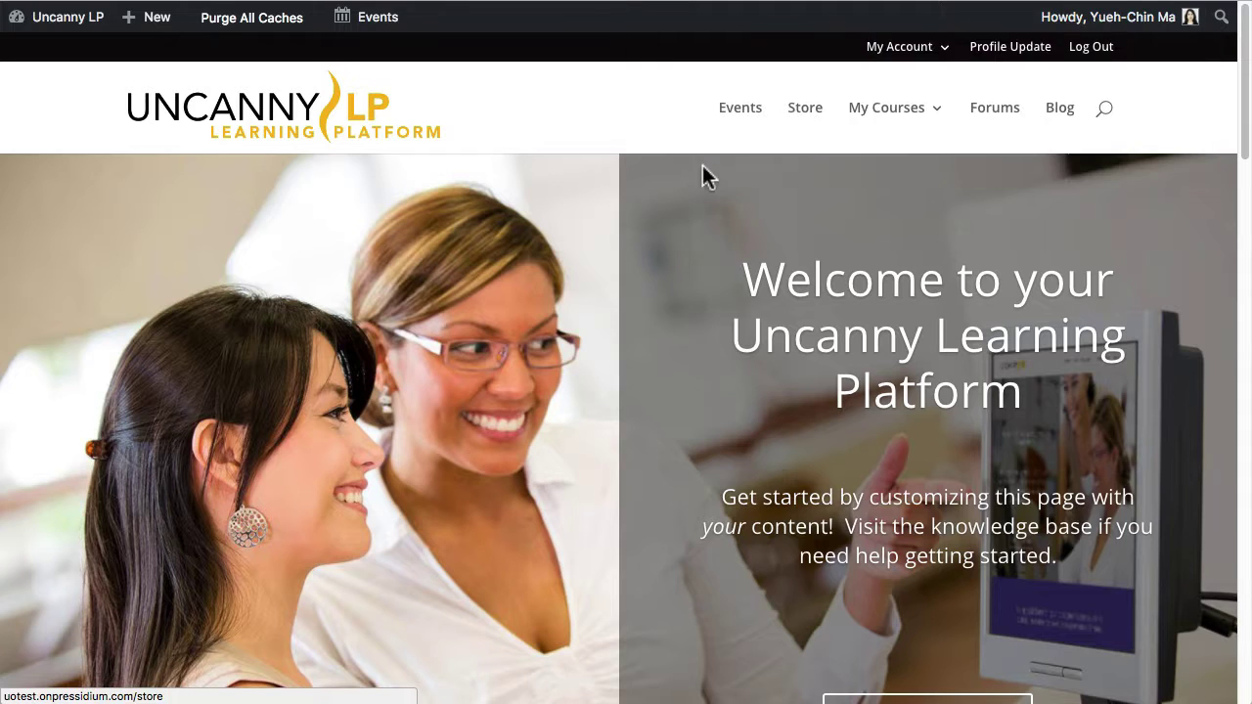
mouse_move(1100, 32)
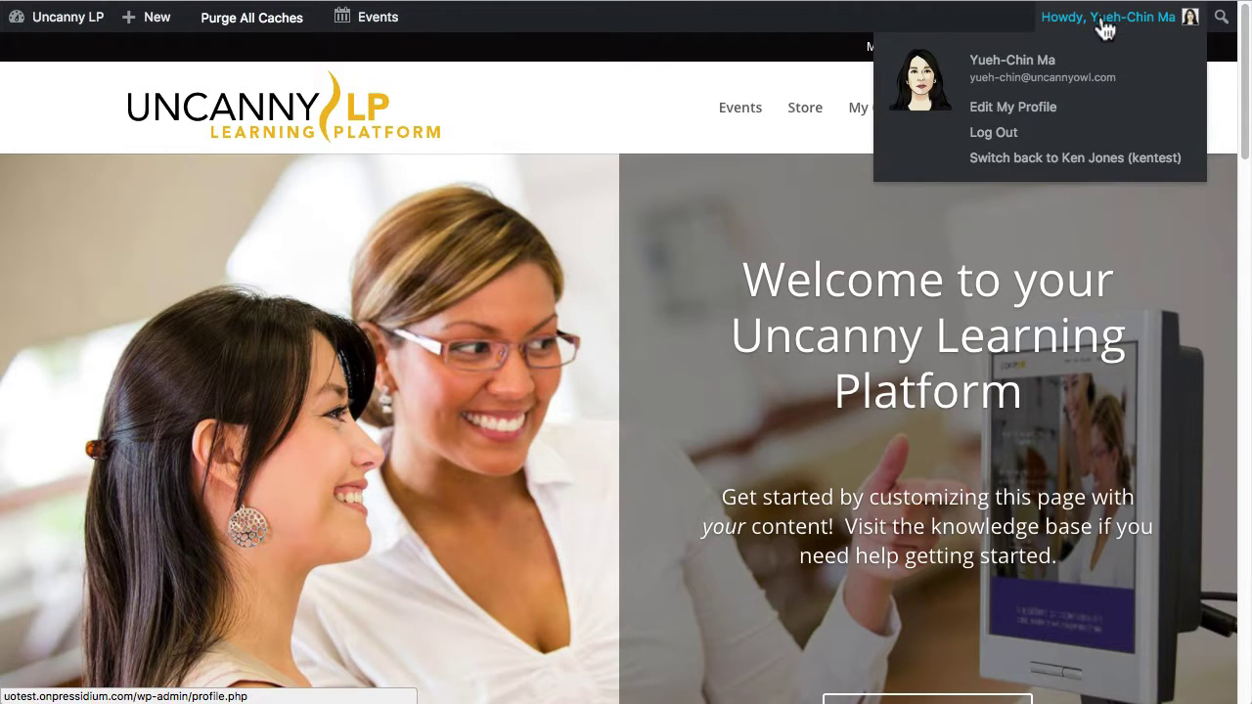
Review the group leader's Dashboard ProPanel (7 students, 2 courses) and expand the eLearning menu
left_click(68, 47)
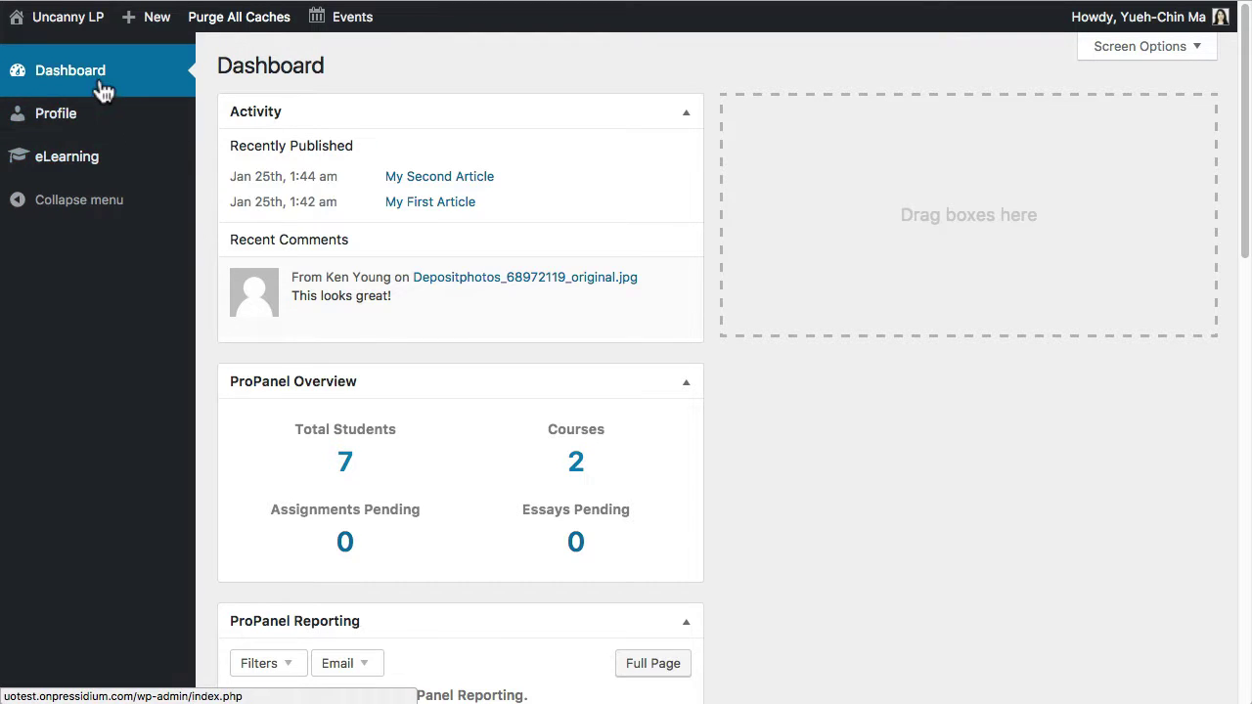
scroll(722, 401, "down", 2)
scroll(720, 387, "down", 8)
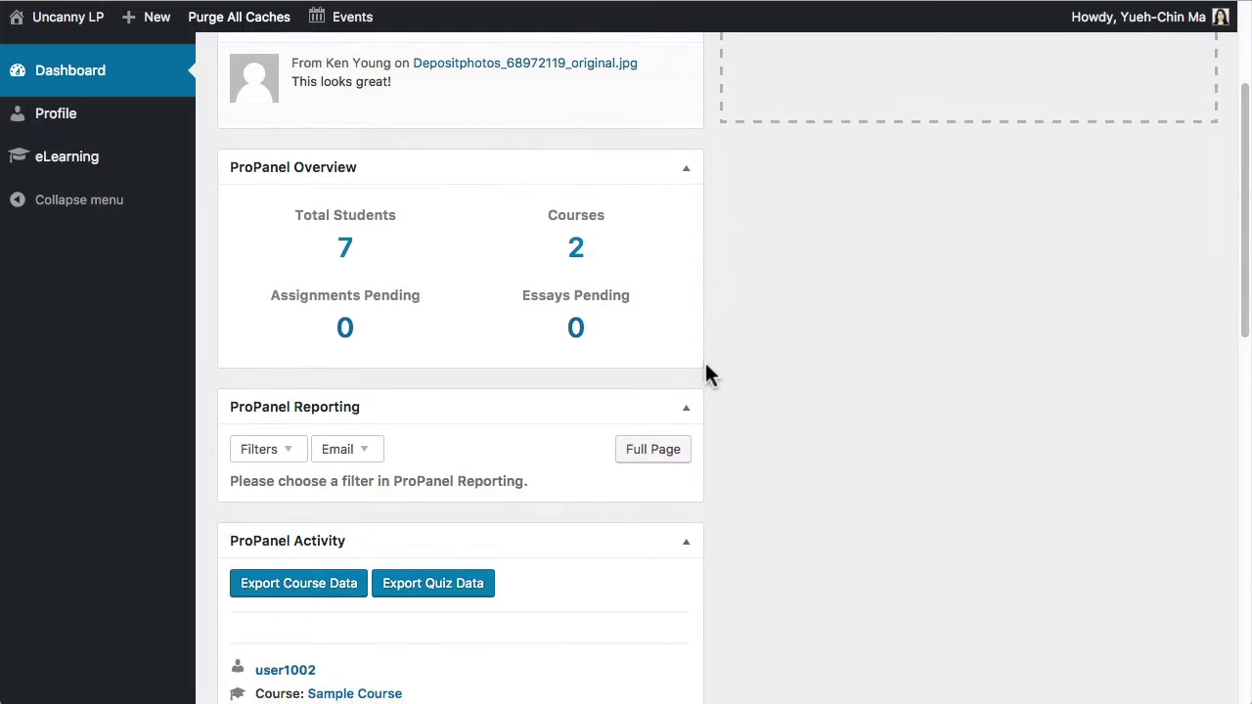
scroll(489, 234, "down", 3)
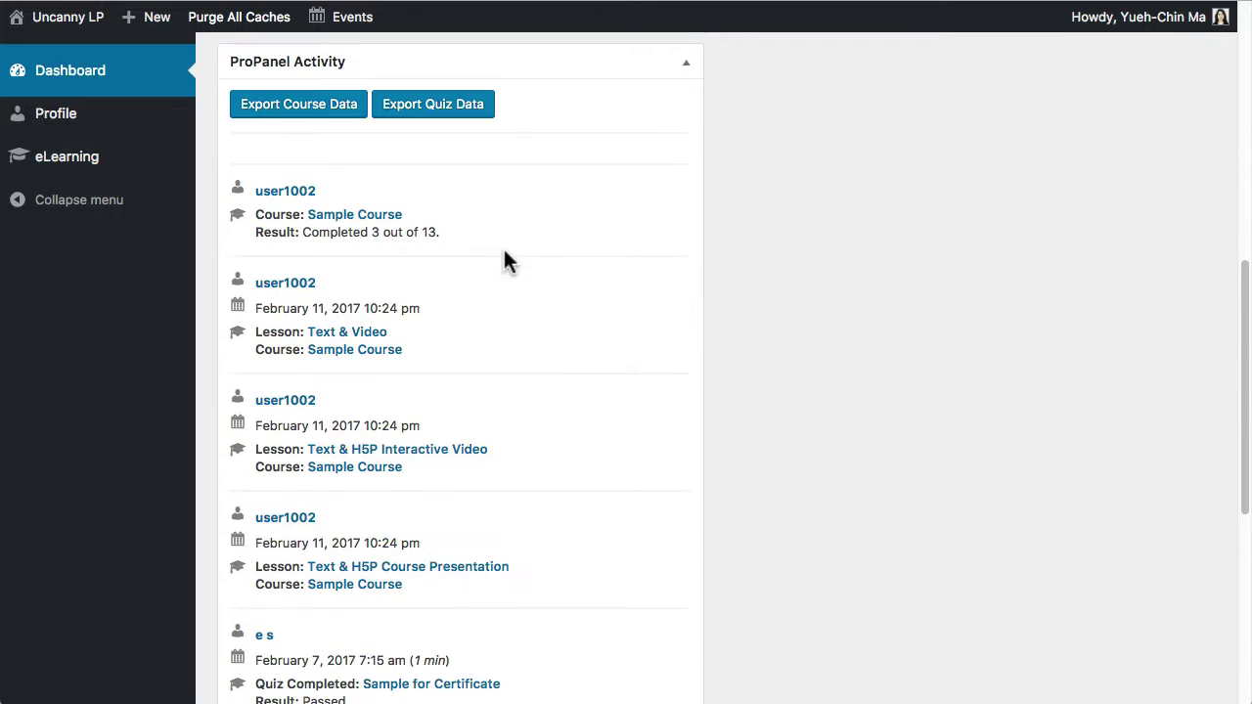
scroll(503, 195, "up", 7)
scroll(518, 416, "down", 2)
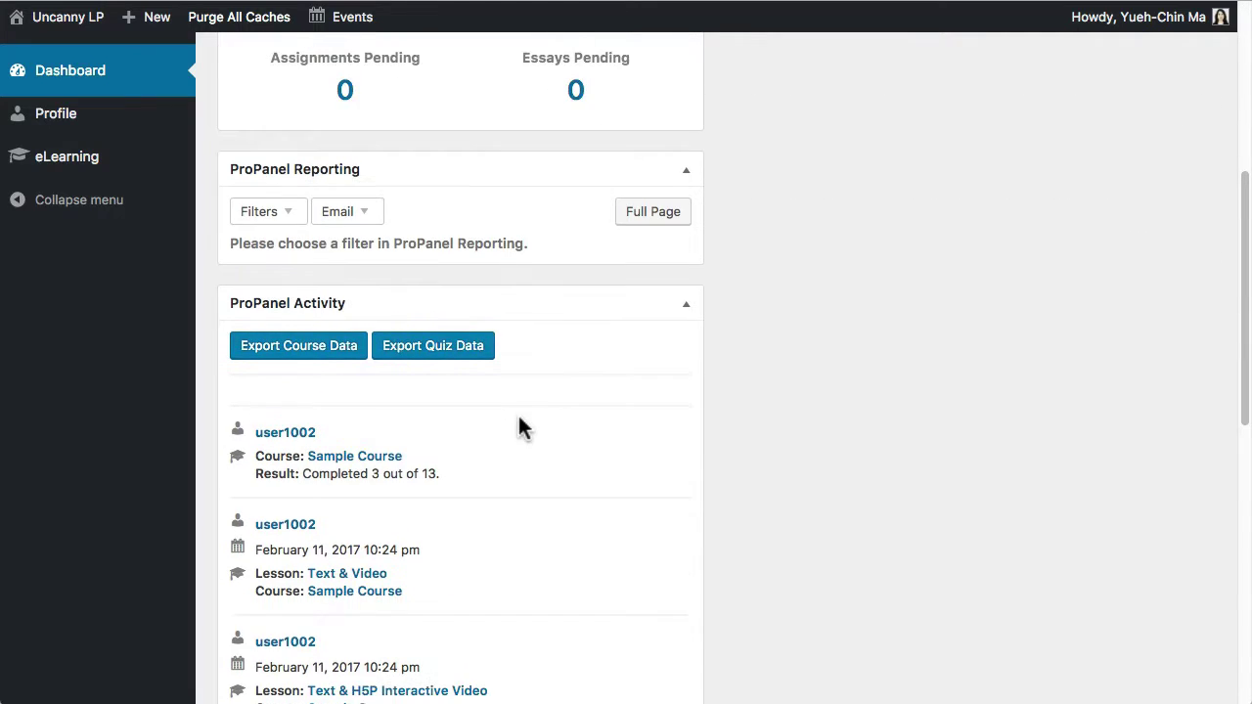
scroll(507, 411, "down", 9)
scroll(486, 421, "down", 4)
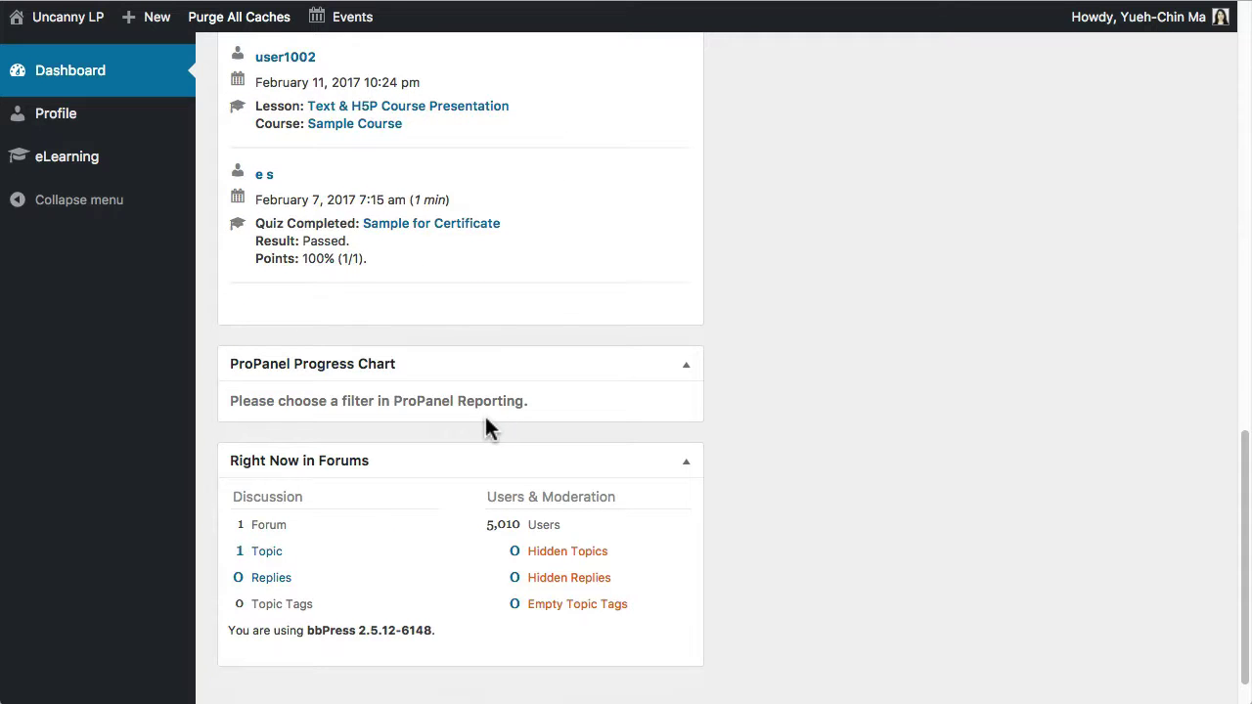
scroll(468, 420, "up", 15)
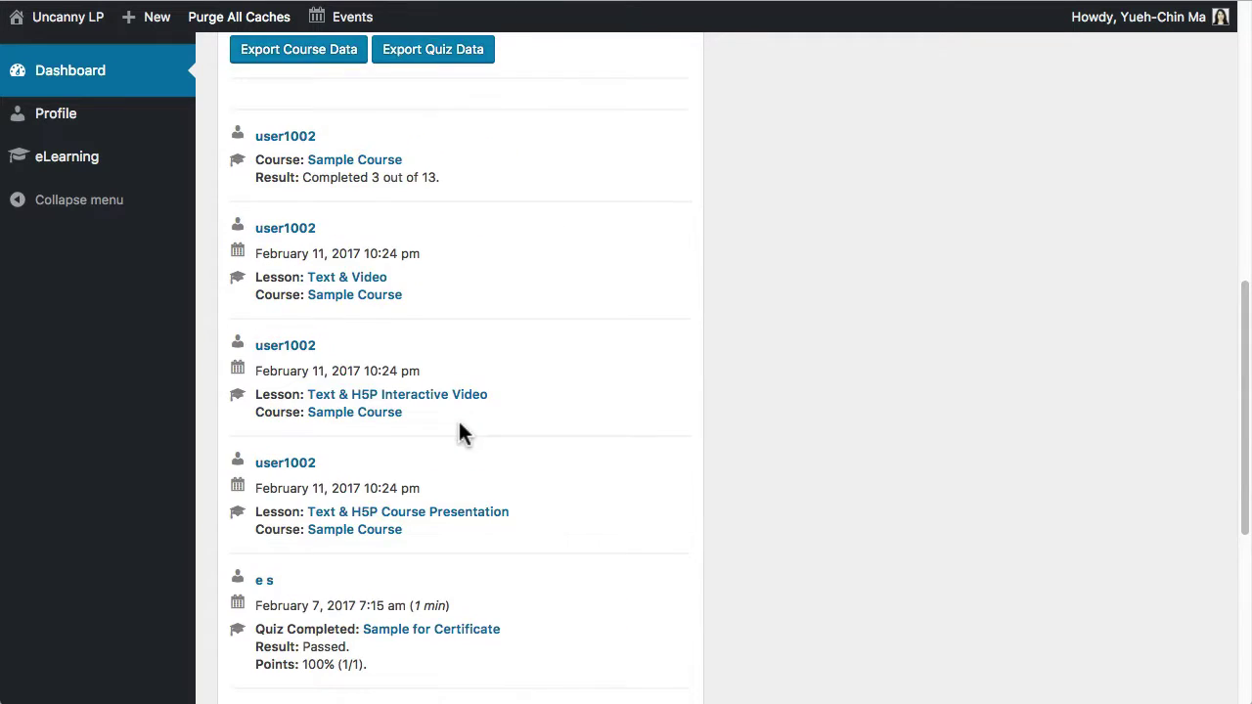
left_click(80, 172)
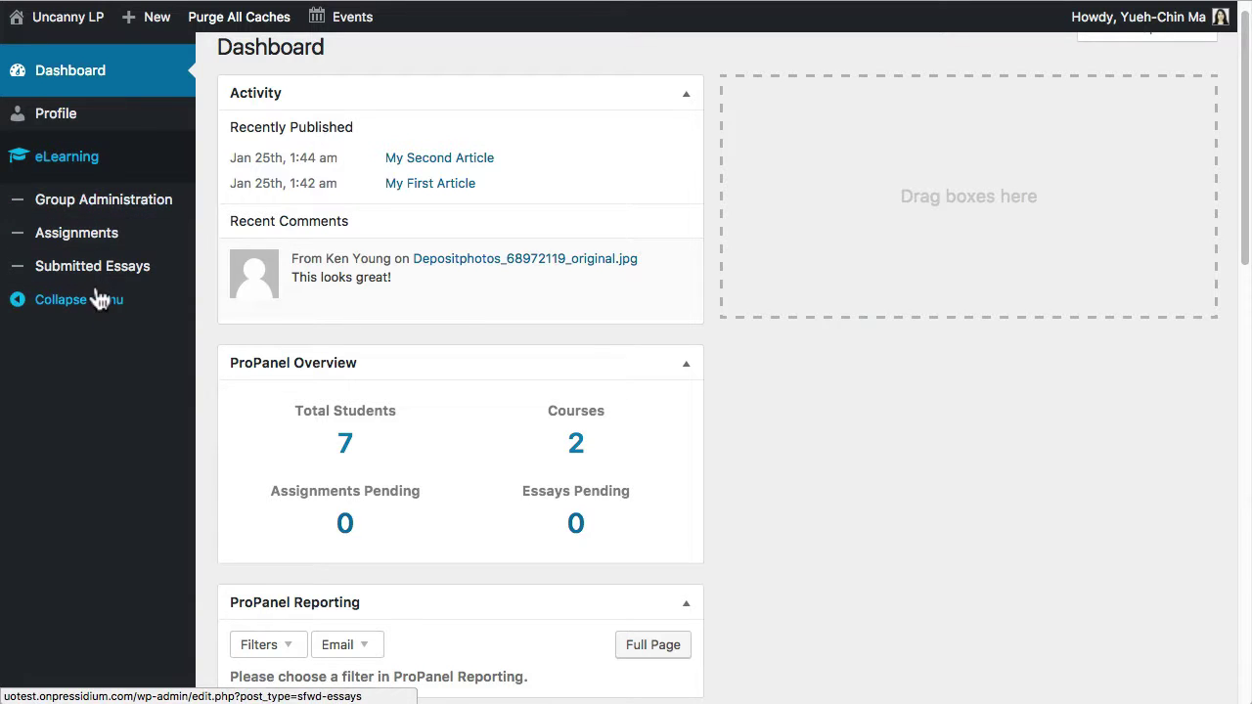
View Group Name A's user list under Group Administration, then return to the two-group list
left_click(101, 208)
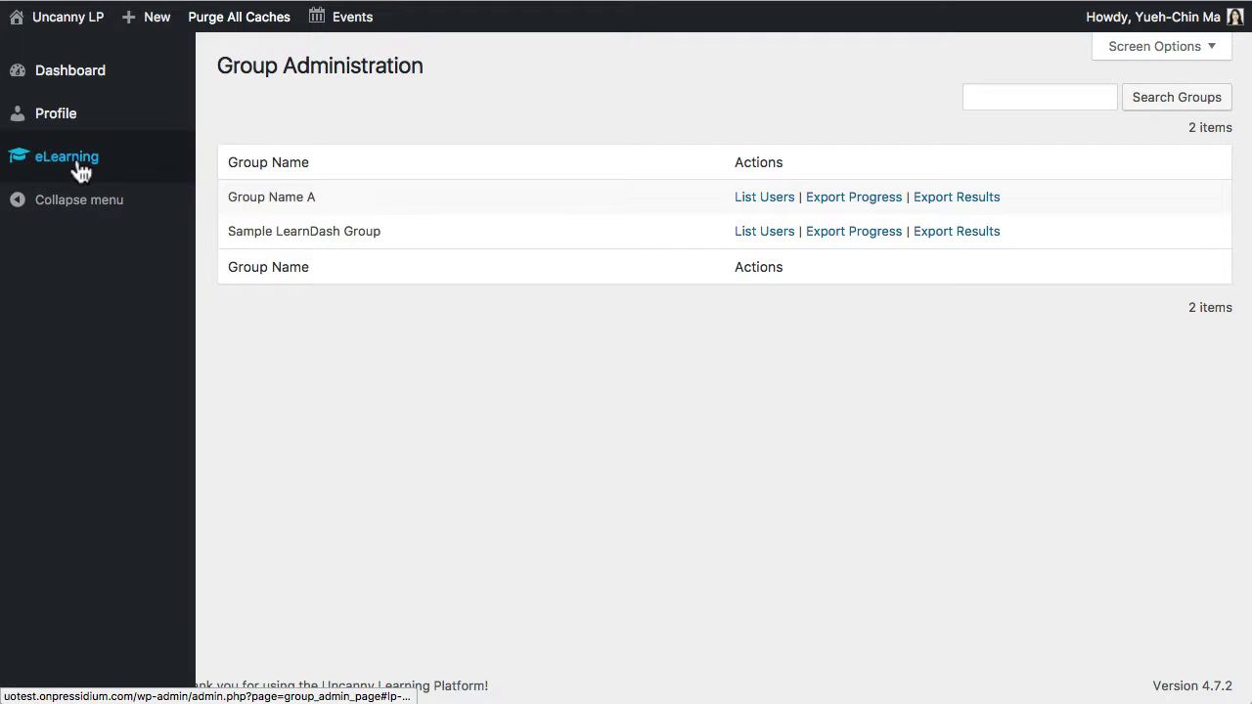
left_click(78, 163)
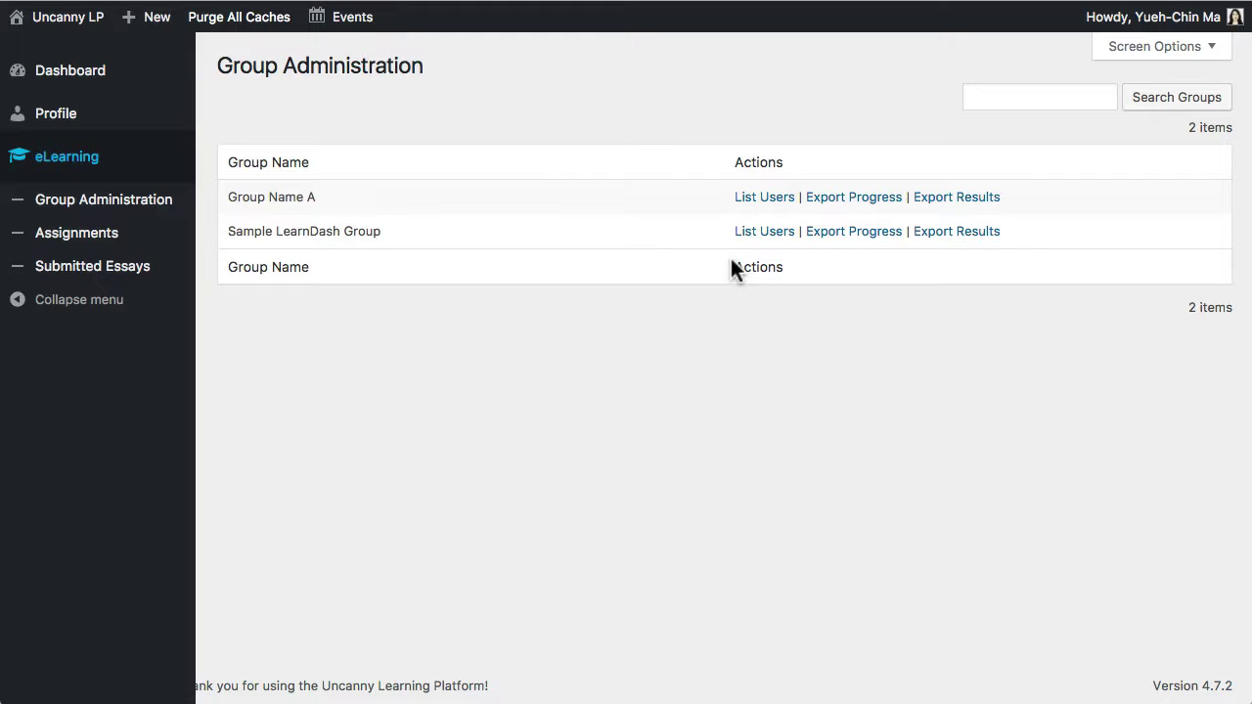
left_click(742, 199)
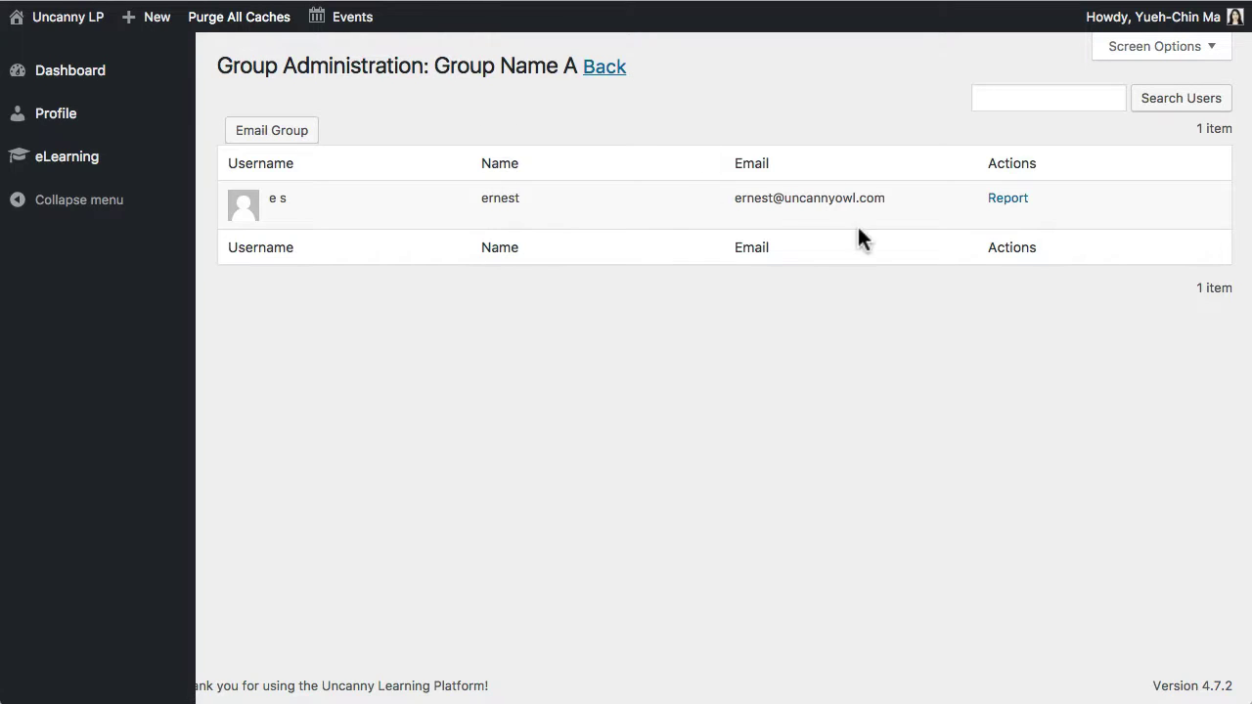
left_click(604, 65)
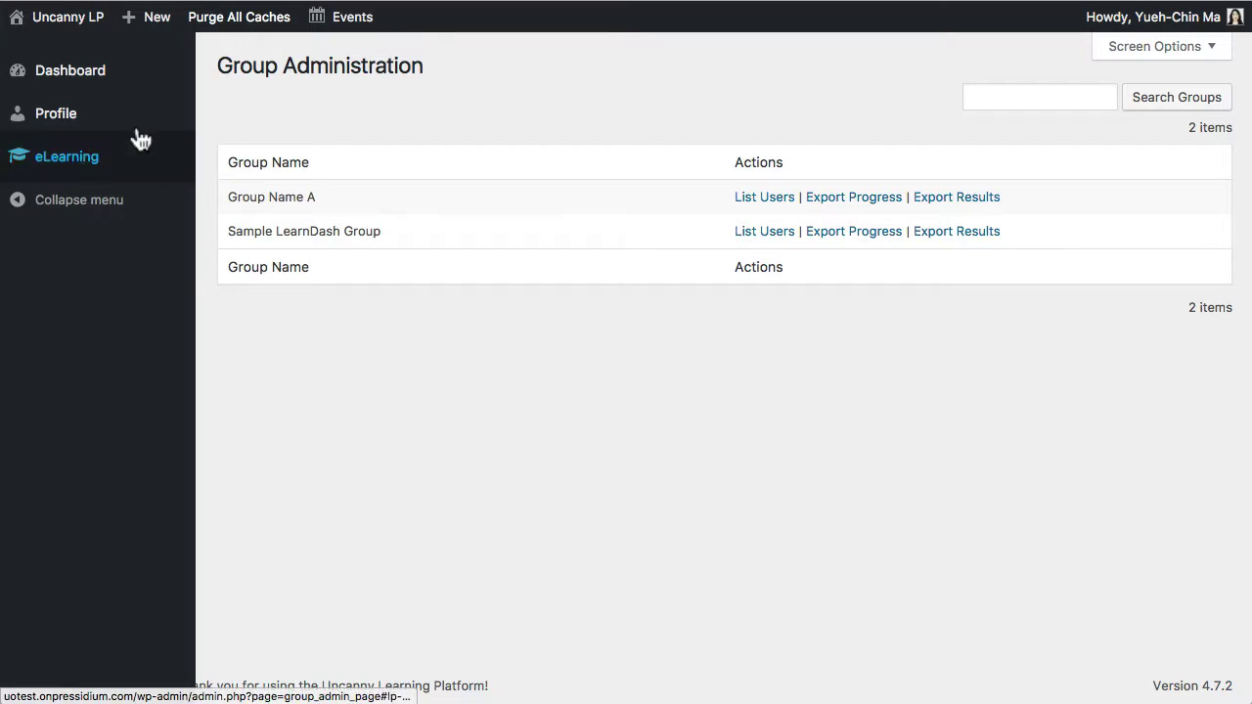
left_click(85, 159)
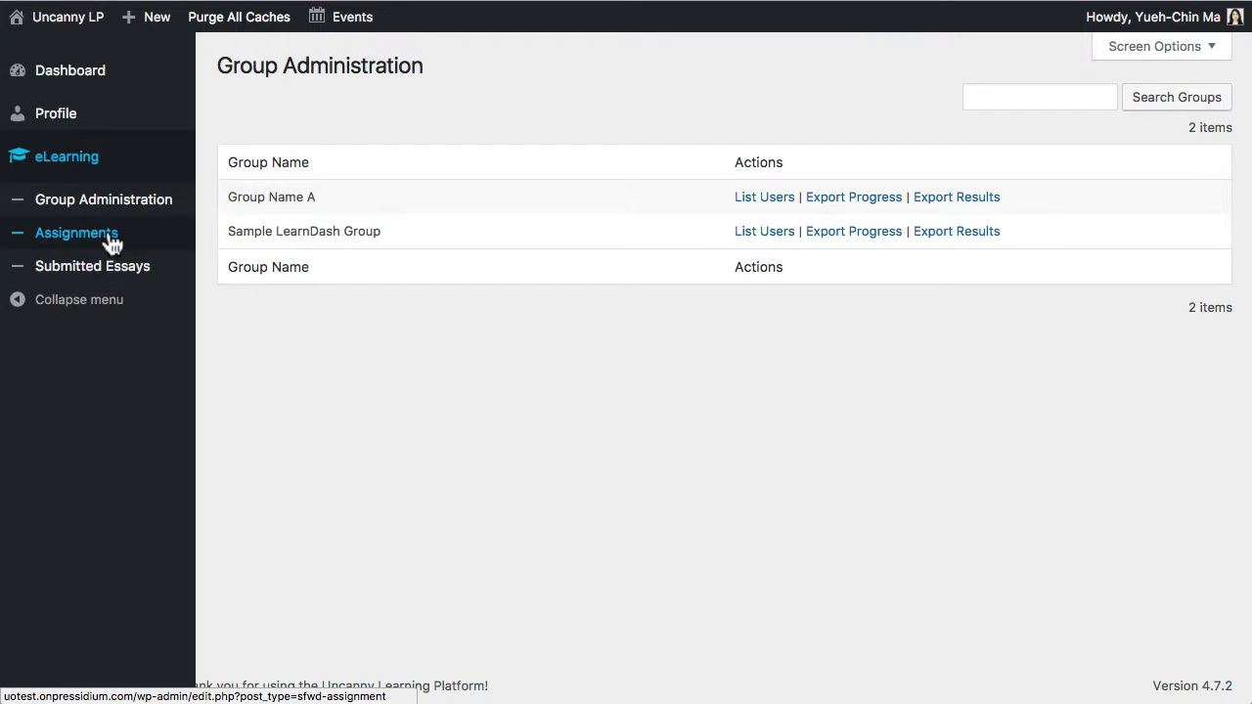
left_click(103, 234)
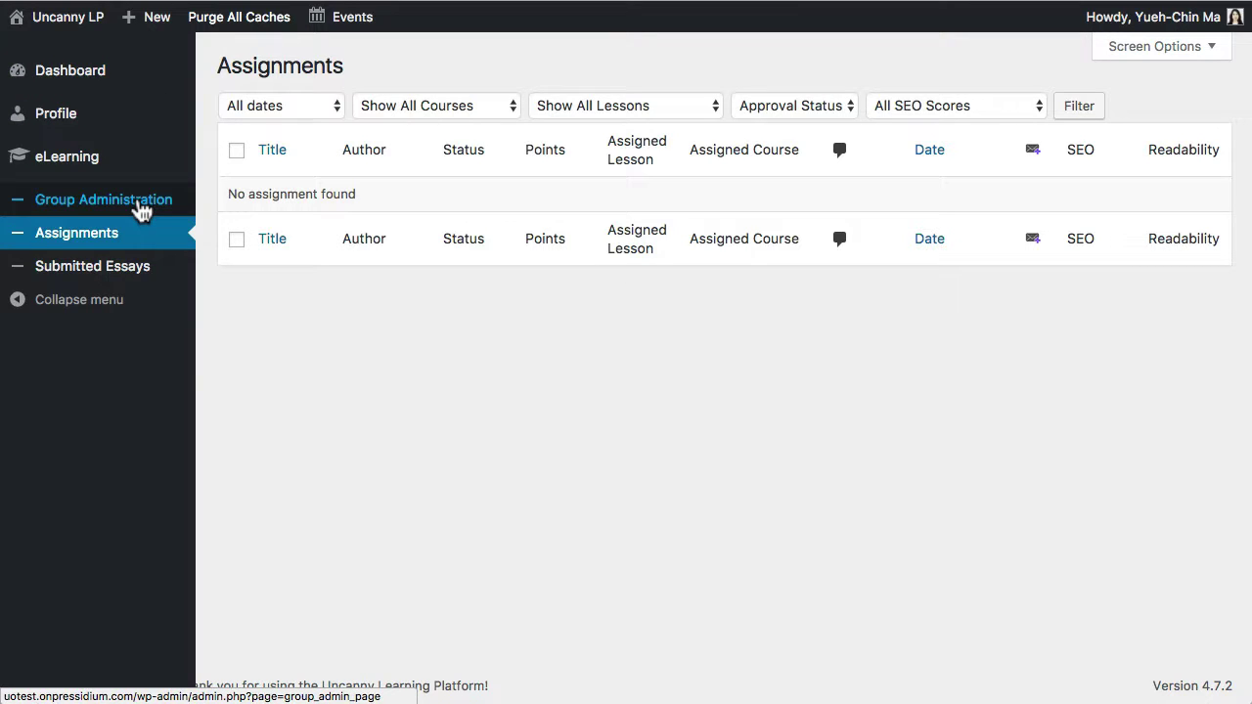
left_click(142, 210)
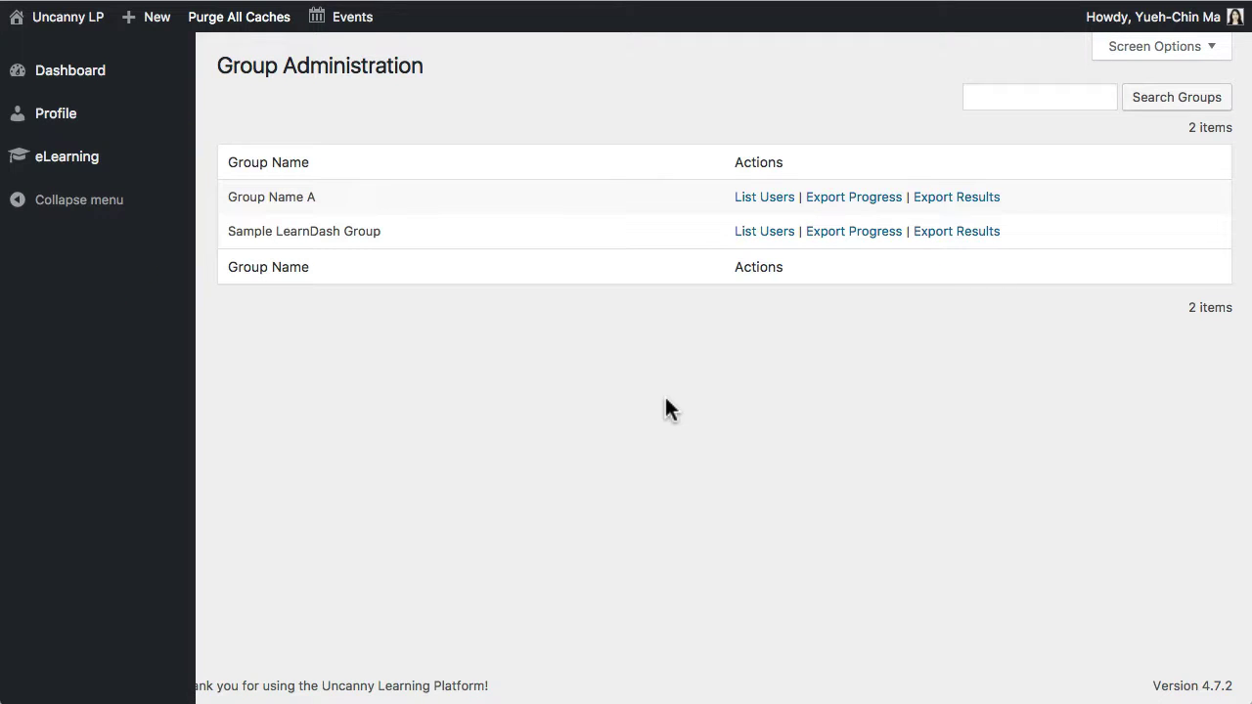
mouse_move(1120, 33)
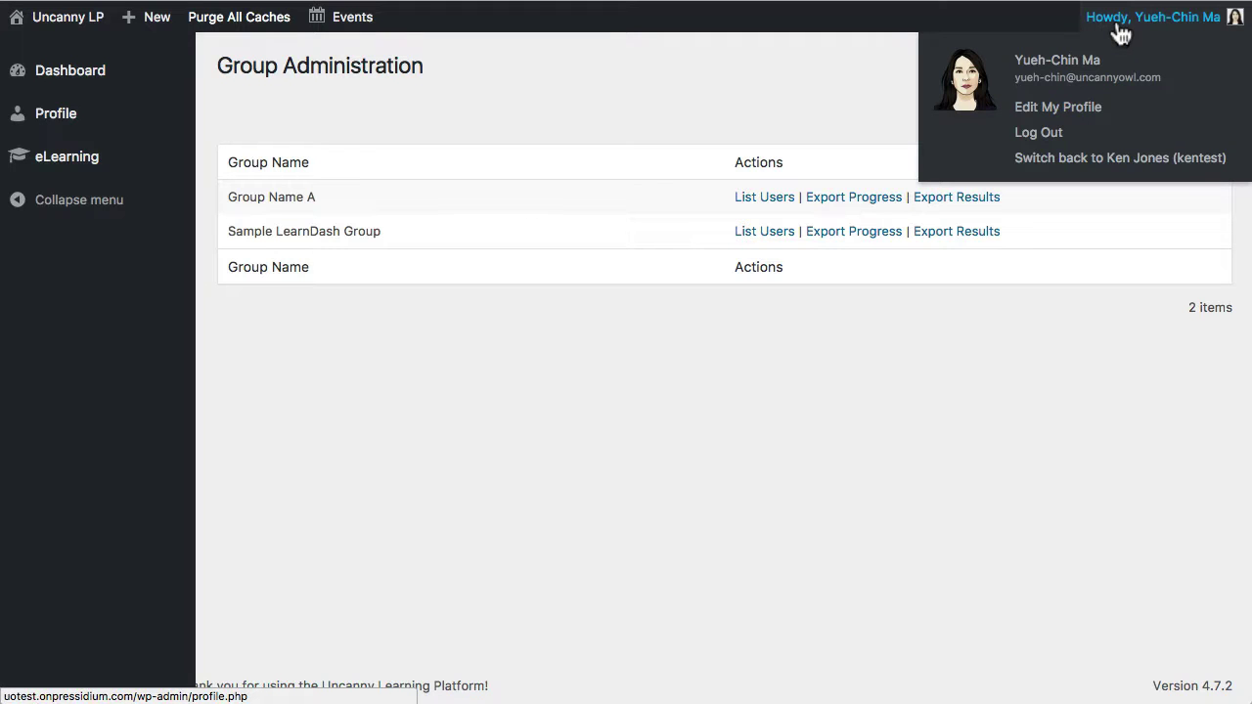
Switch back to the administrator account and browse the Uncanny Toolkit module cards
left_click(1086, 159)
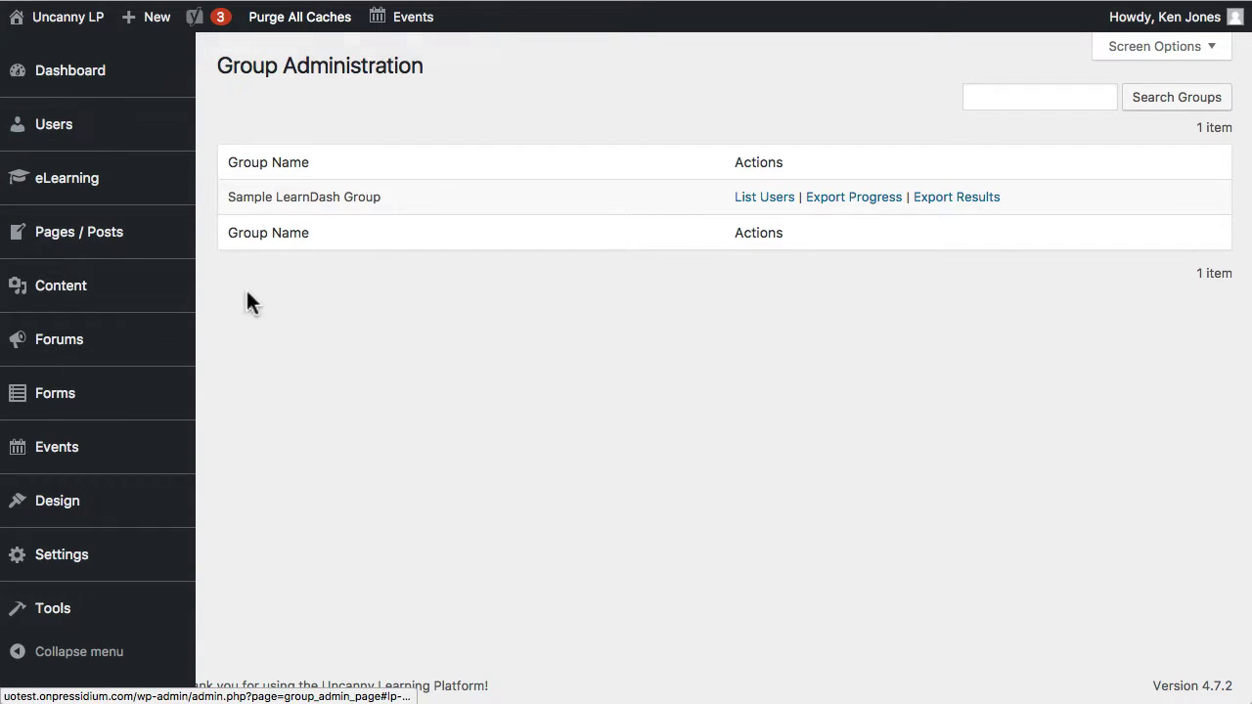
left_click(50, 610)
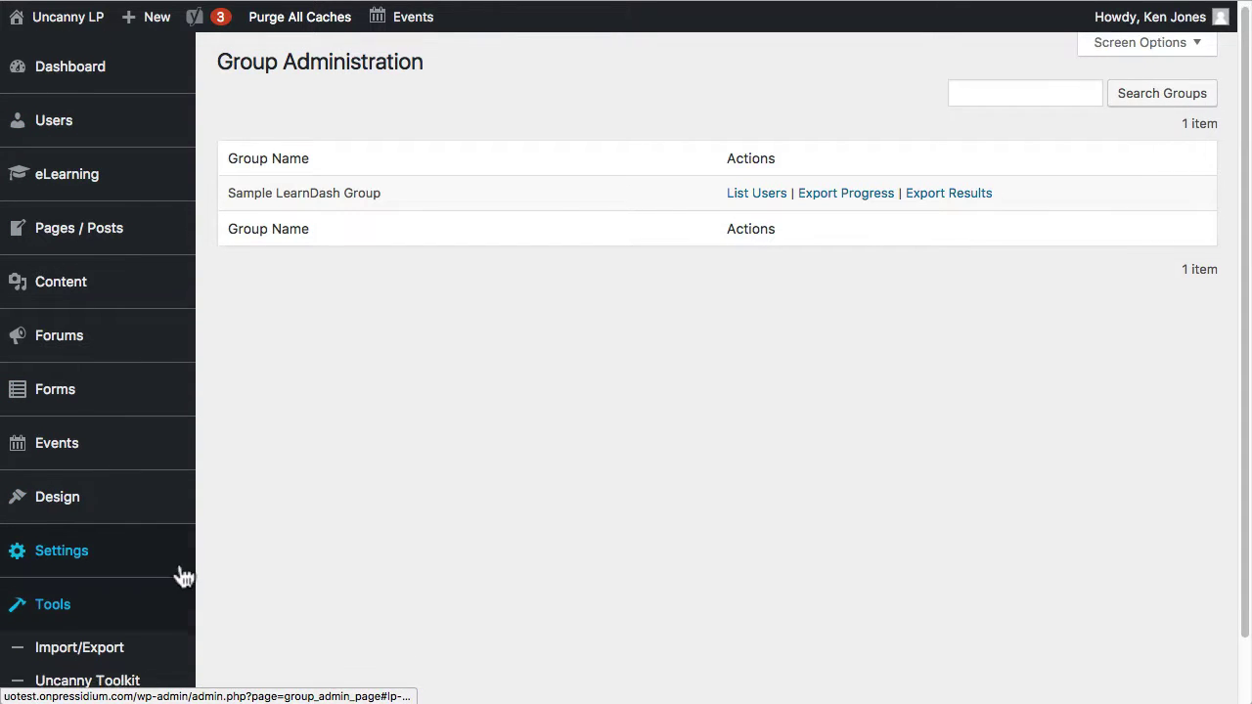
scroll(181, 577, "down", 1)
mouse_move(118, 610)
left_click(257, 583)
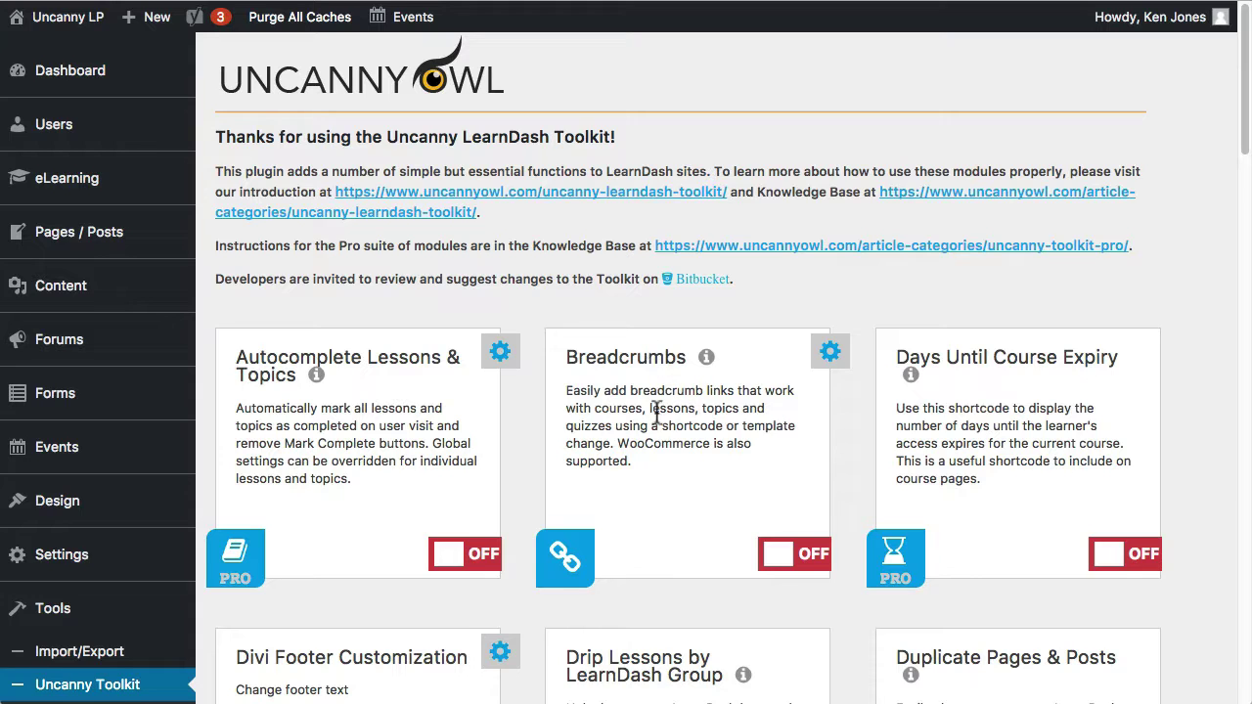
scroll(662, 391, "down", 3)
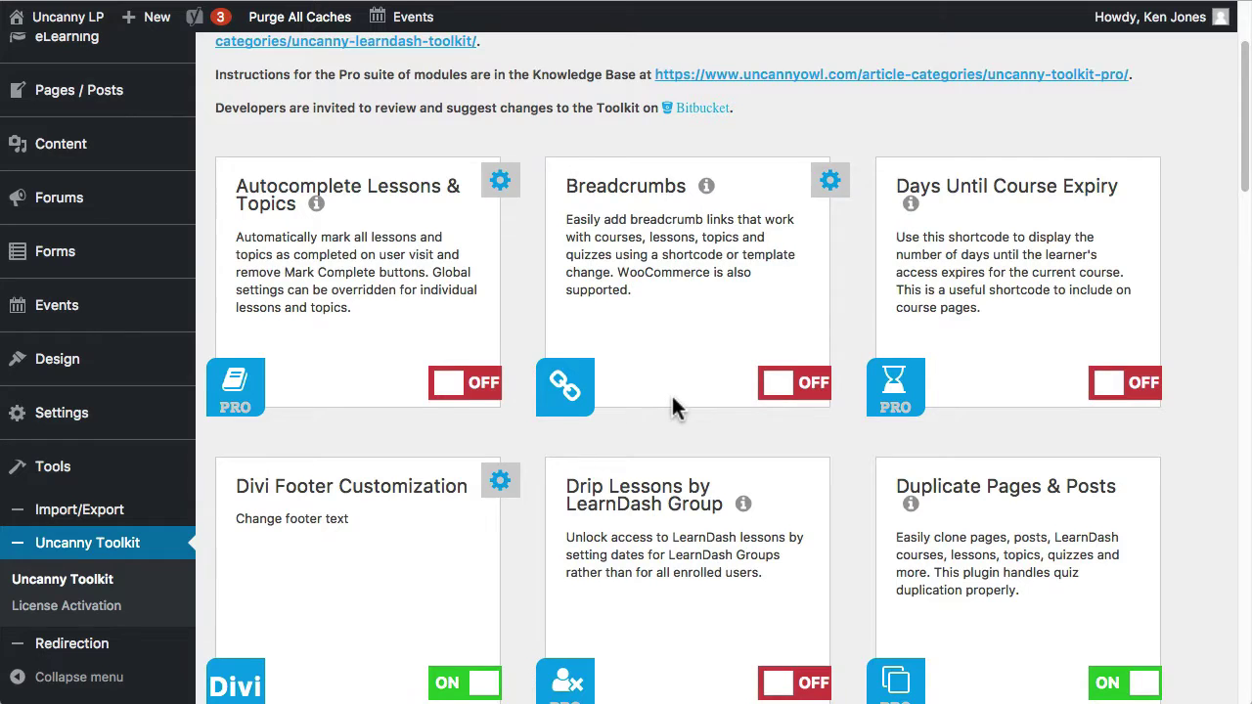
scroll(596, 407, "down", 1)
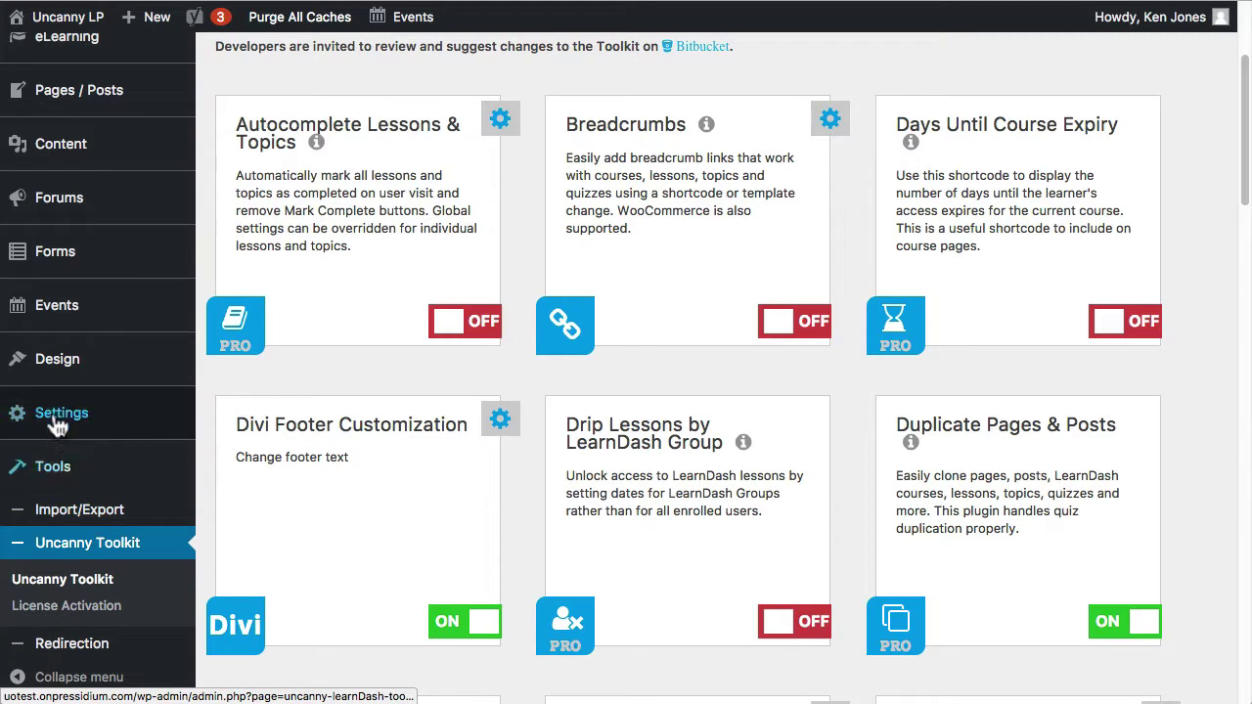
scroll(123, 289, "up", 2)
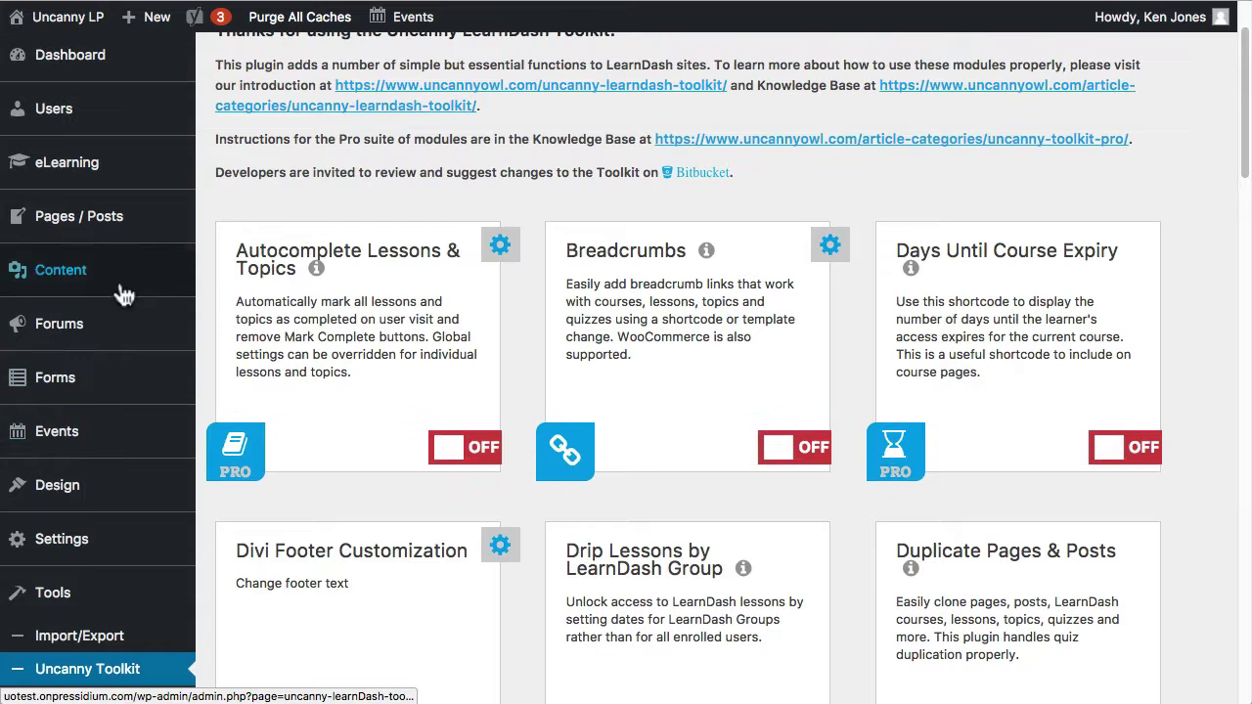
Open the New Table Example lesson for editing and scroll to its Lesson settings box
left_click(78, 184)
mouse_move(57, 156)
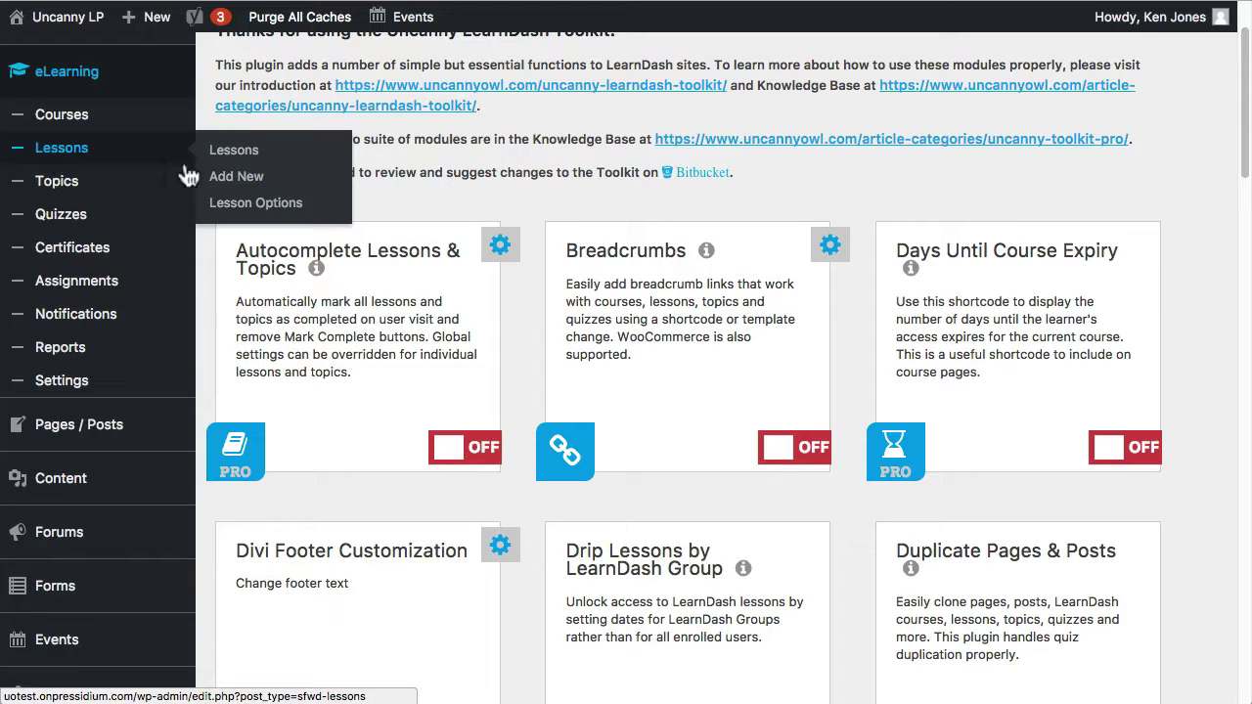
scroll(176, 441, "down", 10)
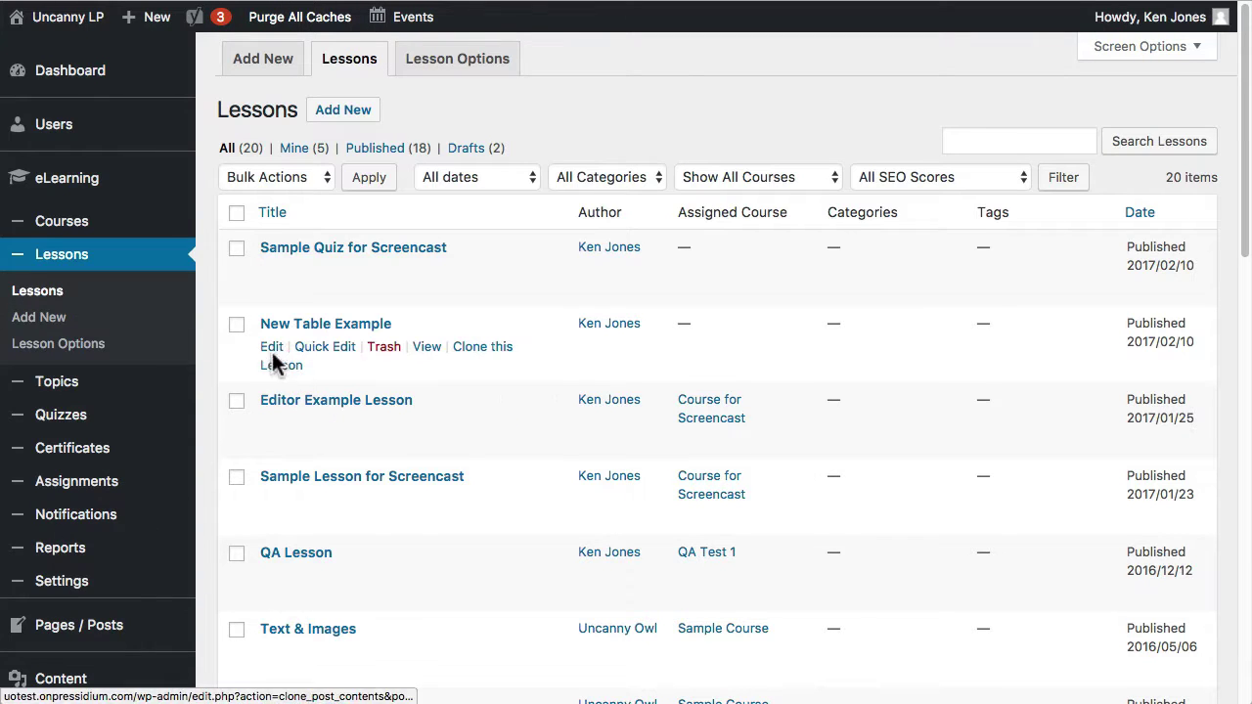
left_click(272, 347)
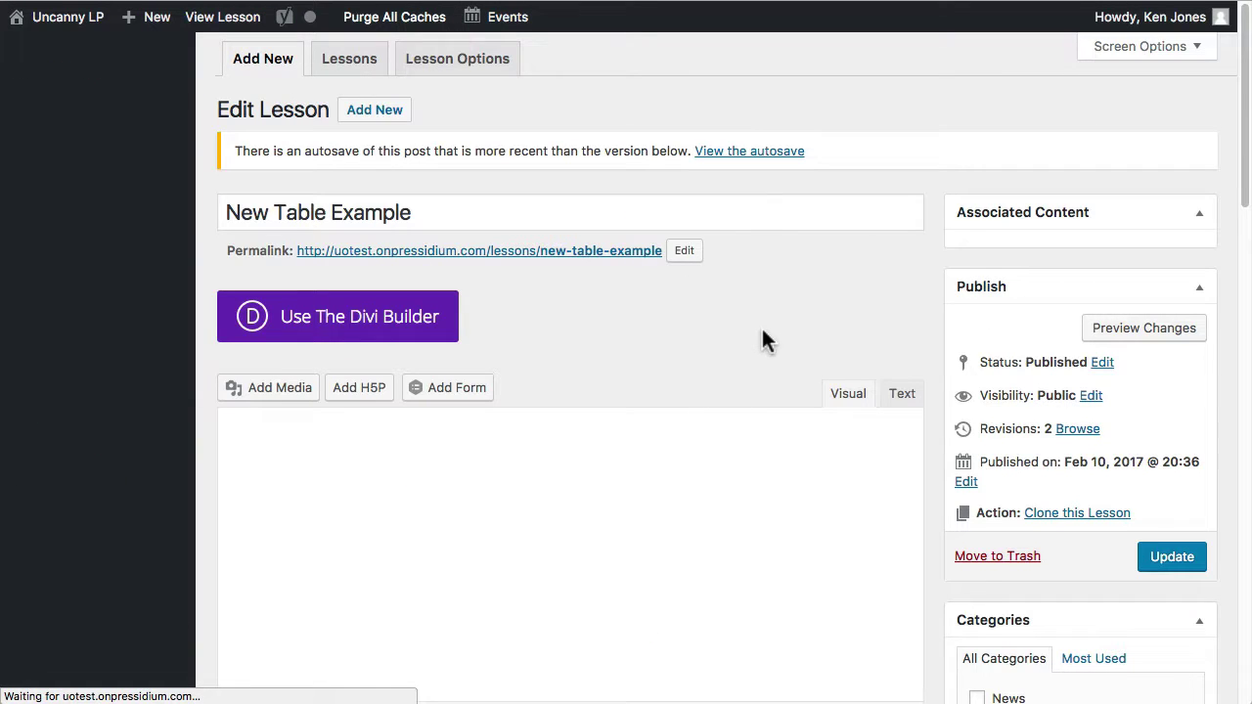
scroll(758, 316, "down", 2)
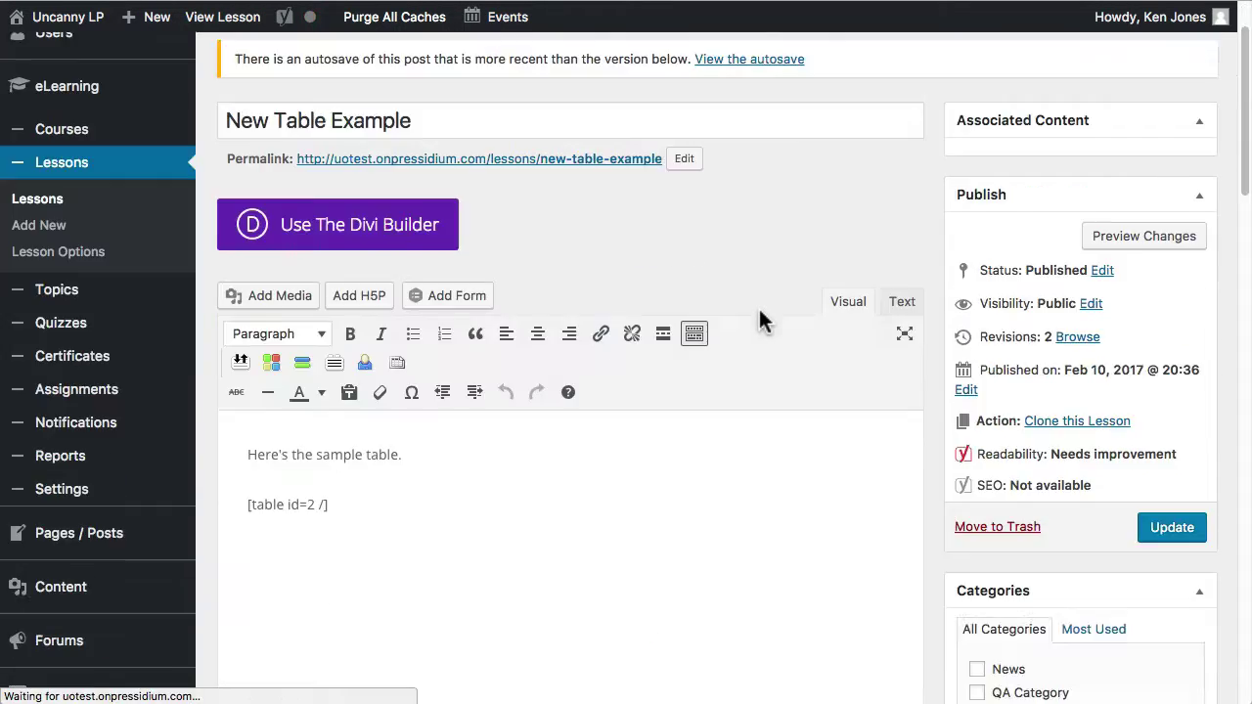
scroll(665, 484, "down", 15)
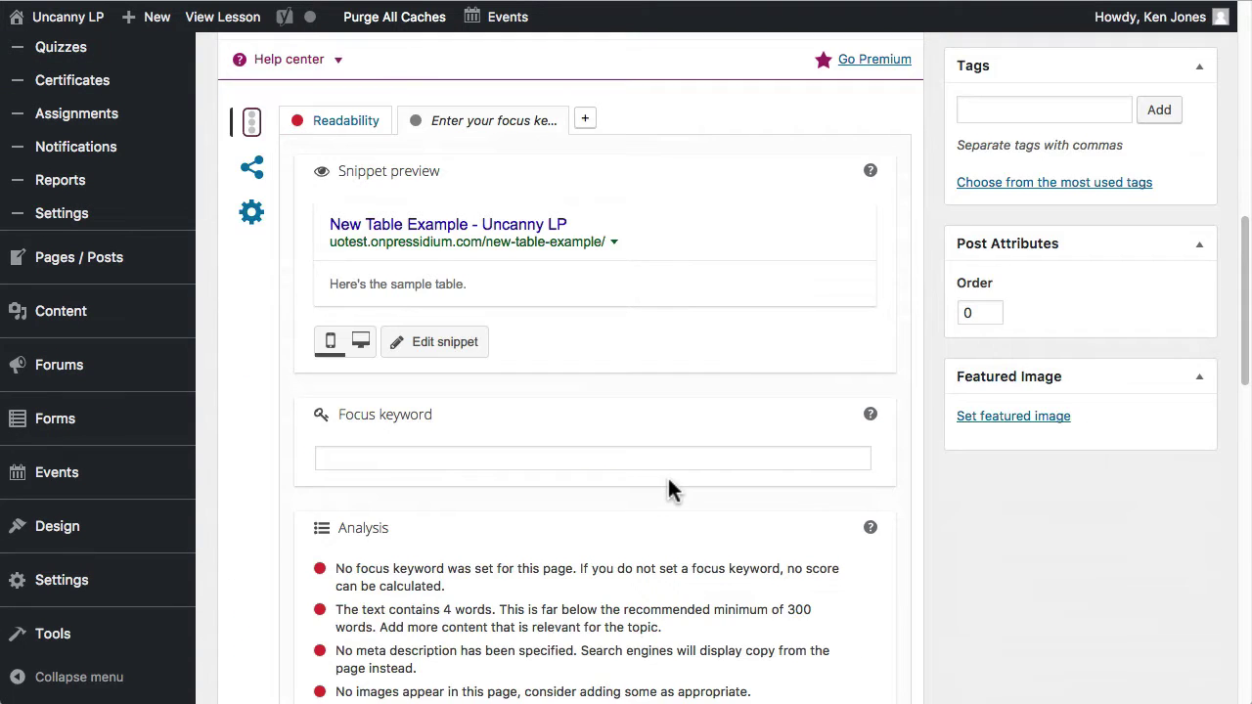
scroll(665, 480, "down", 8)
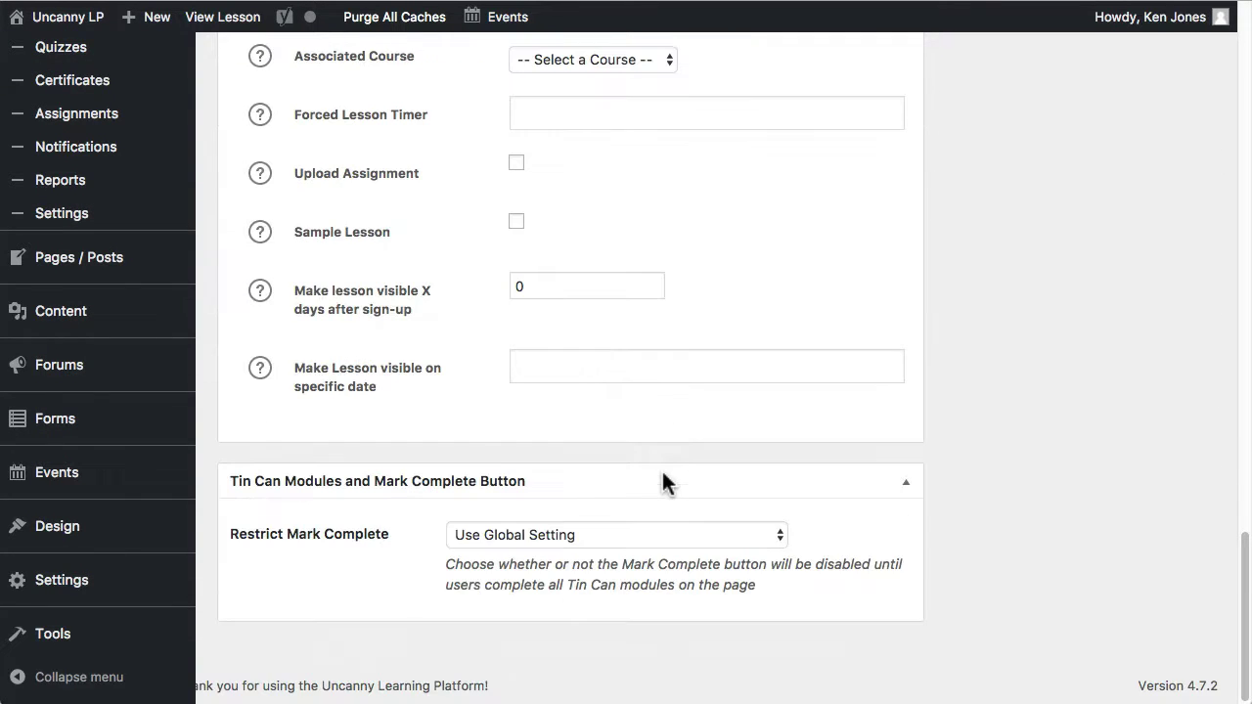
scroll(648, 480, "up", 1)
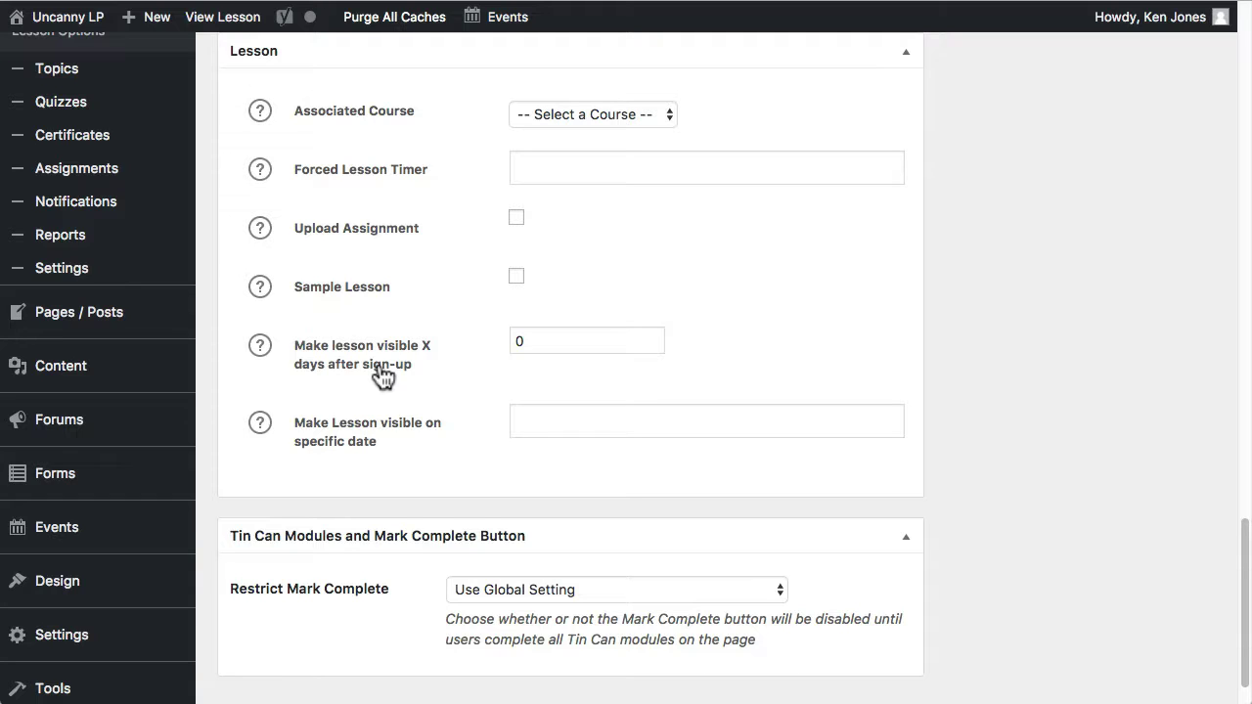
Preview the lesson's specific-date release calendar and dismiss it without choosing a date
left_click(557, 425)
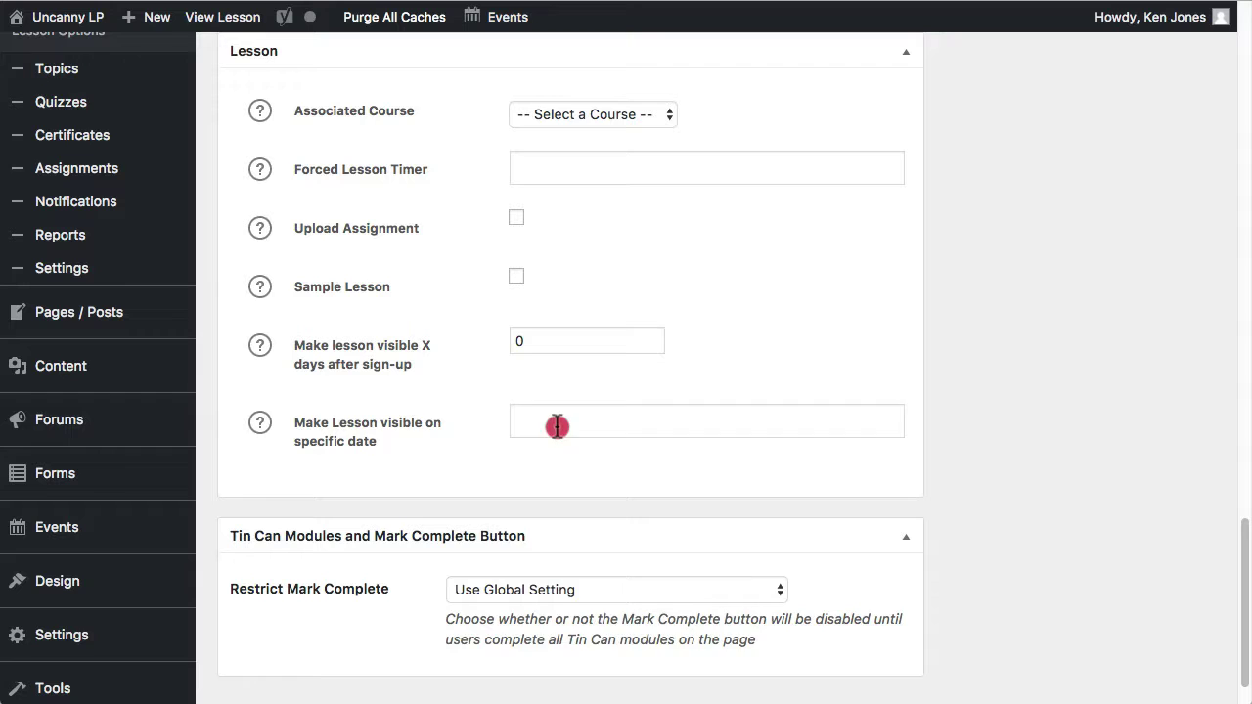
left_click(461, 459)
scroll(475, 433, "up", 2)
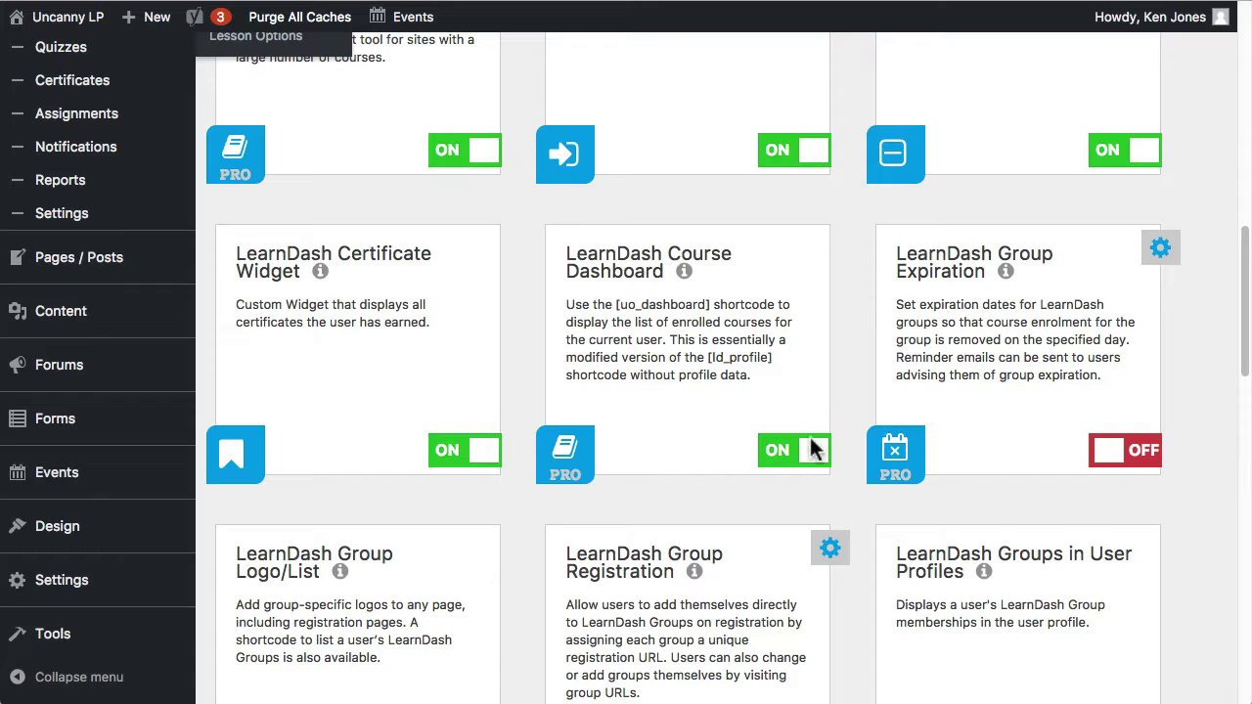
Switch Drip Lessons by LearnDash Group on, save the modules, and reload the lesson page
scroll(782, 452, "up", 5)
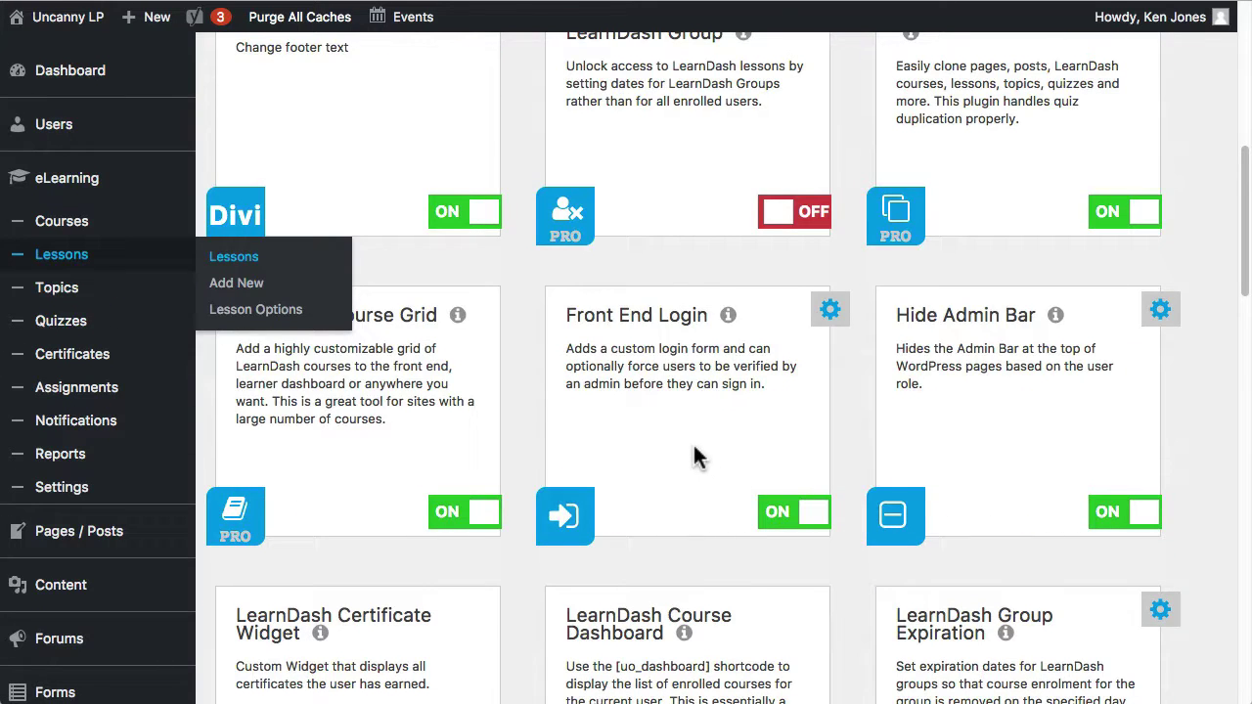
scroll(693, 450, "up", 3)
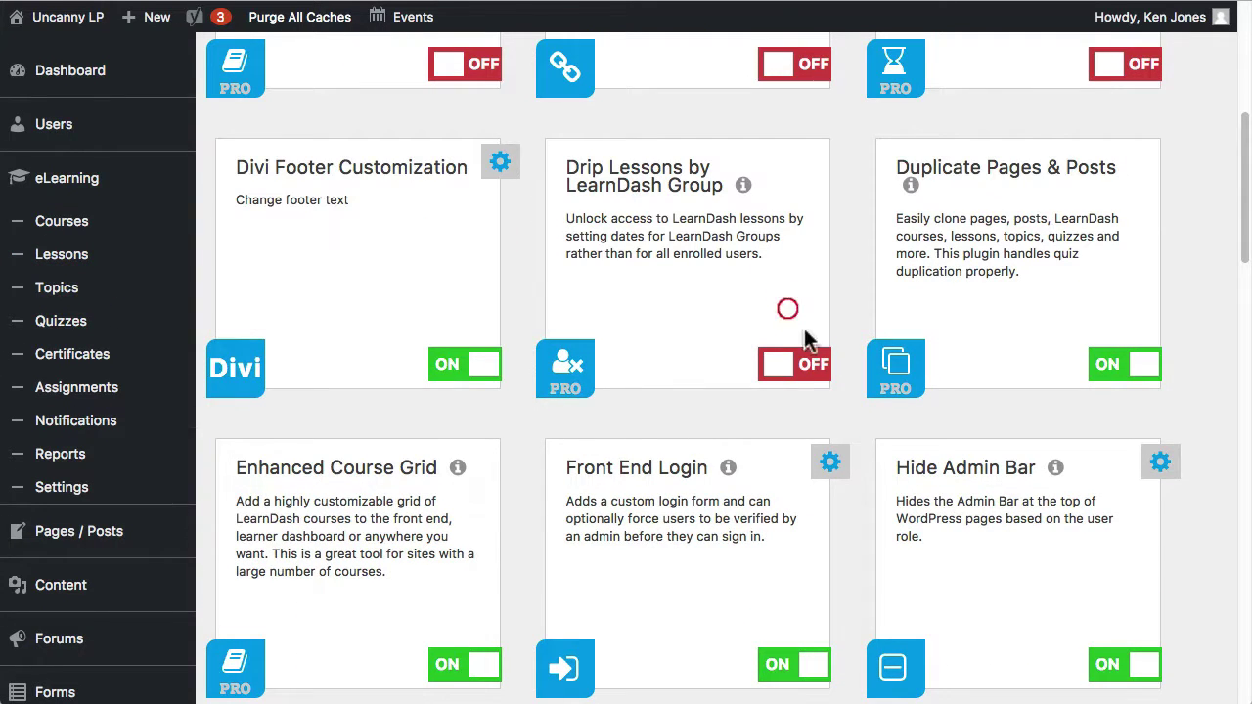
left_click(800, 365)
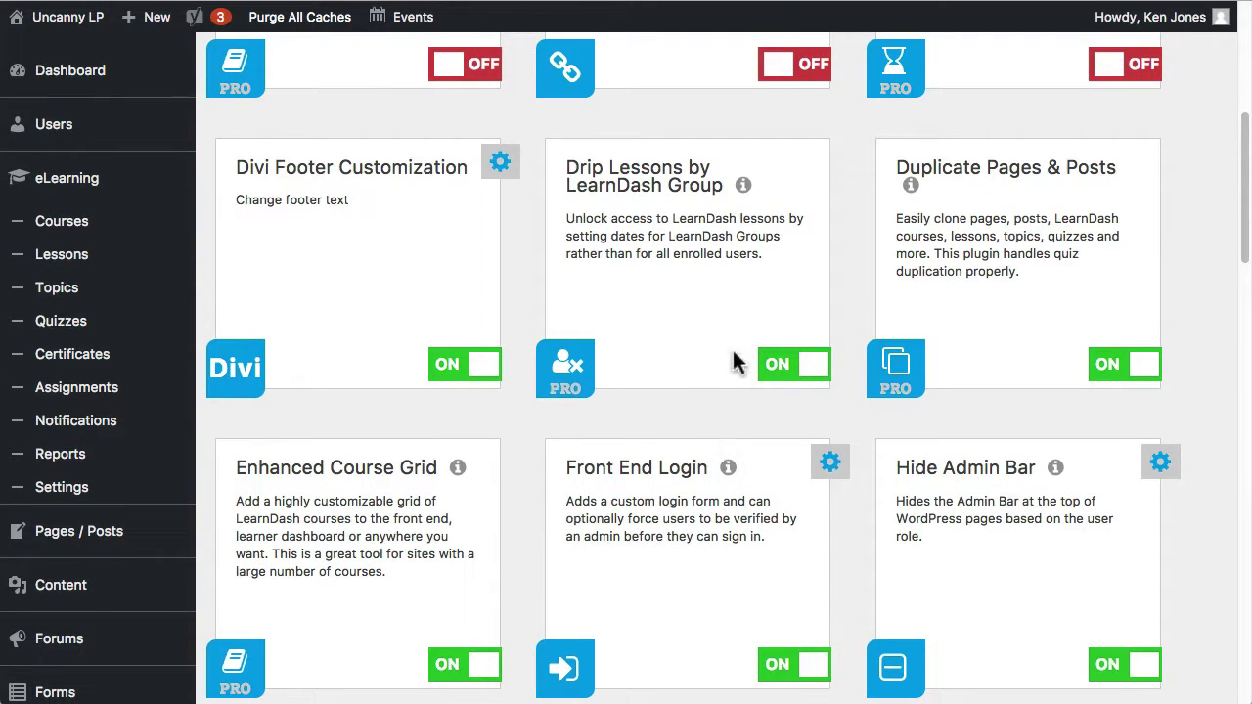
scroll(685, 352, "down", 15)
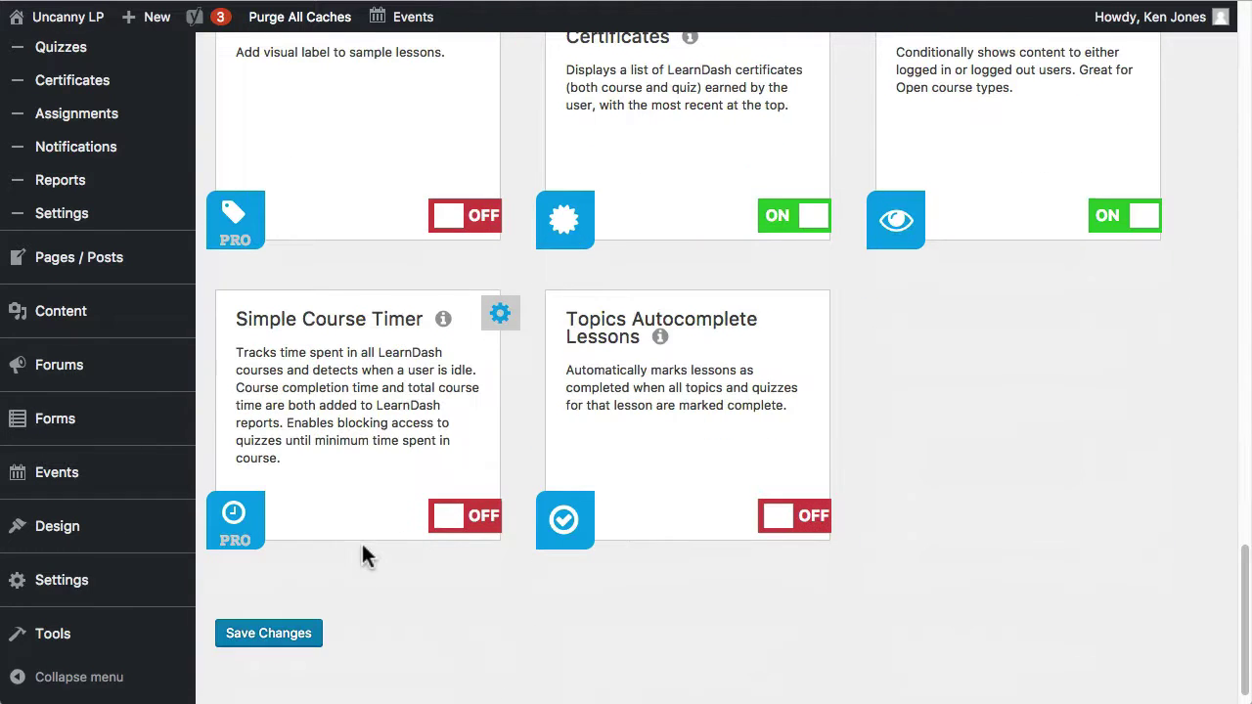
left_click(278, 635)
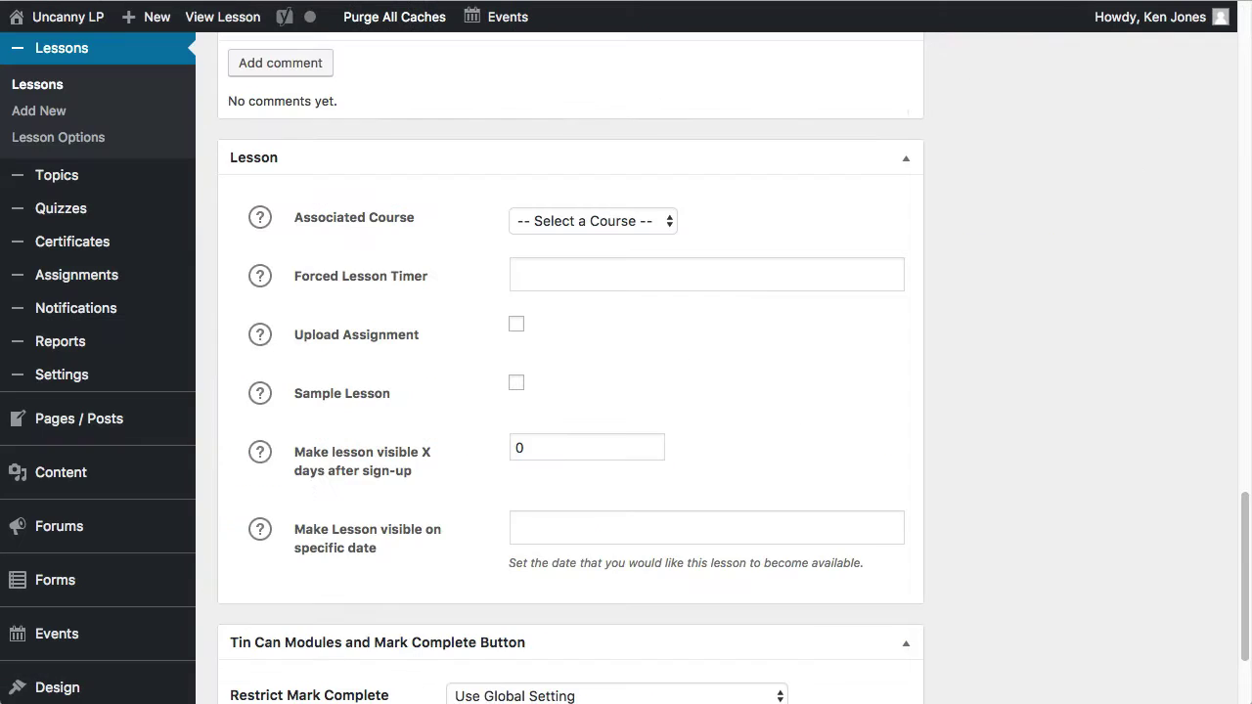
left_click(56, 13)
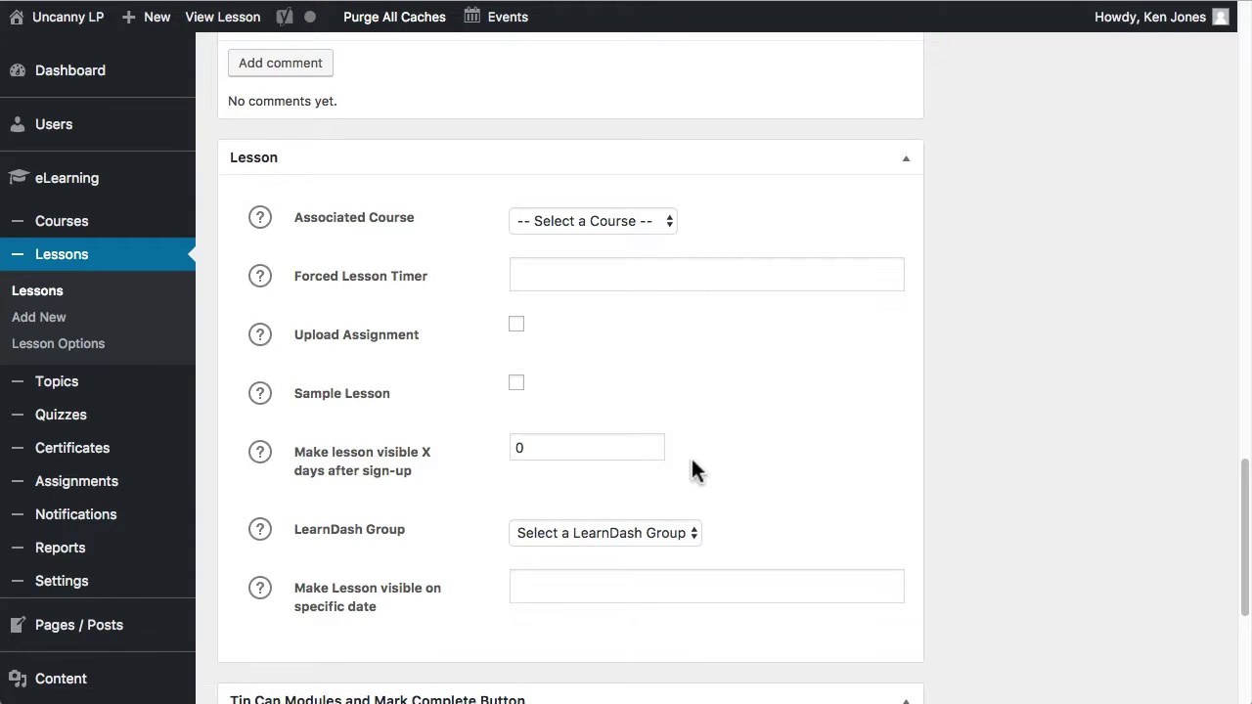
Choose Group Name A as the lesson's LearnDash Group with a March 9, 2017 release date
left_click(599, 452)
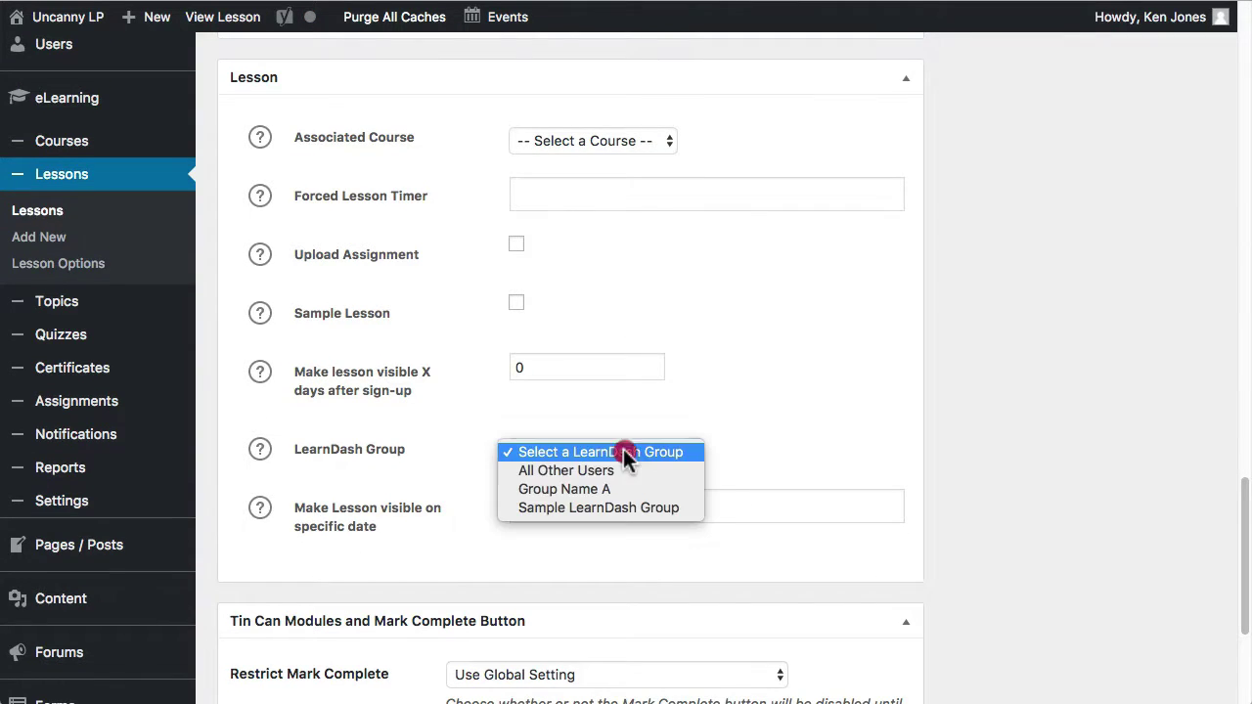
left_click(595, 490)
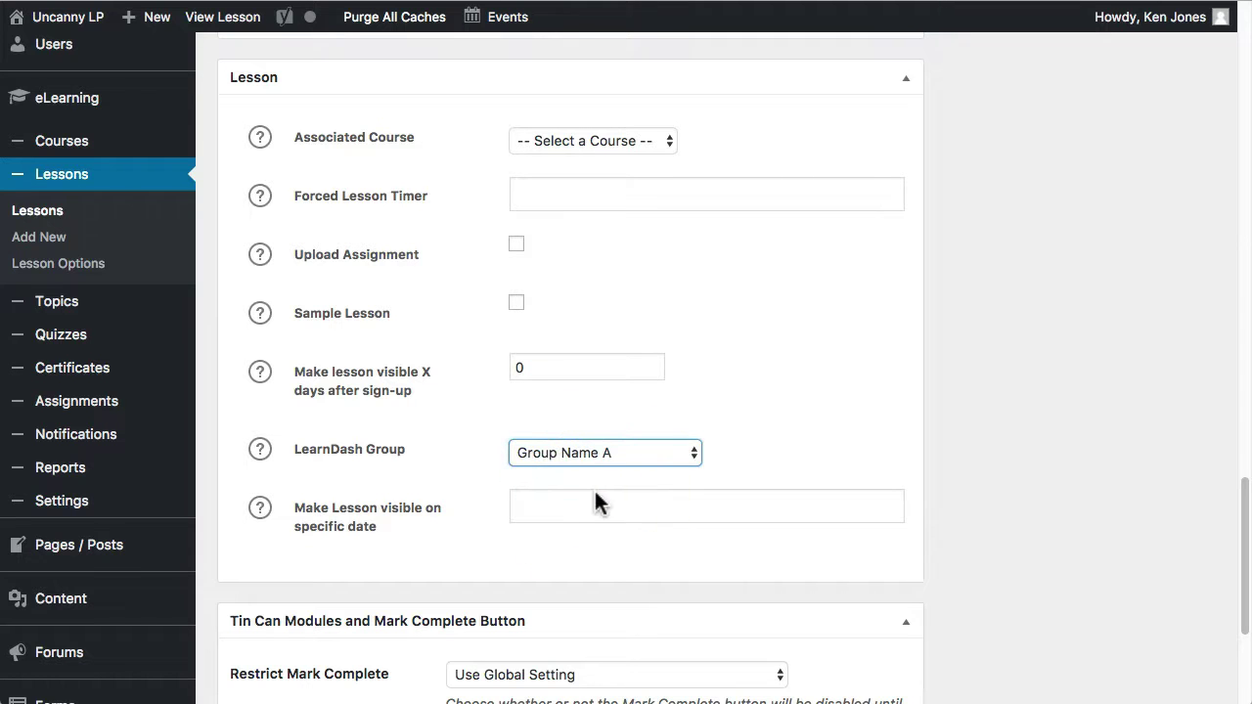
left_click(579, 505)
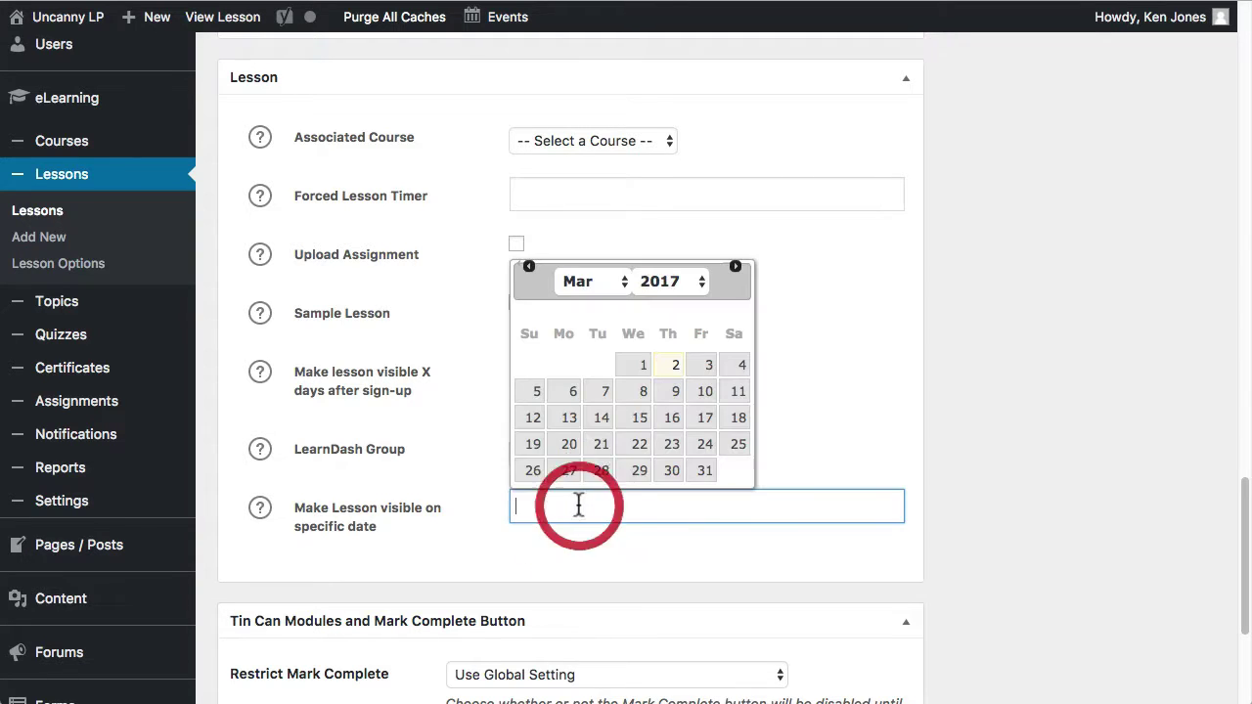
left_click(675, 394)
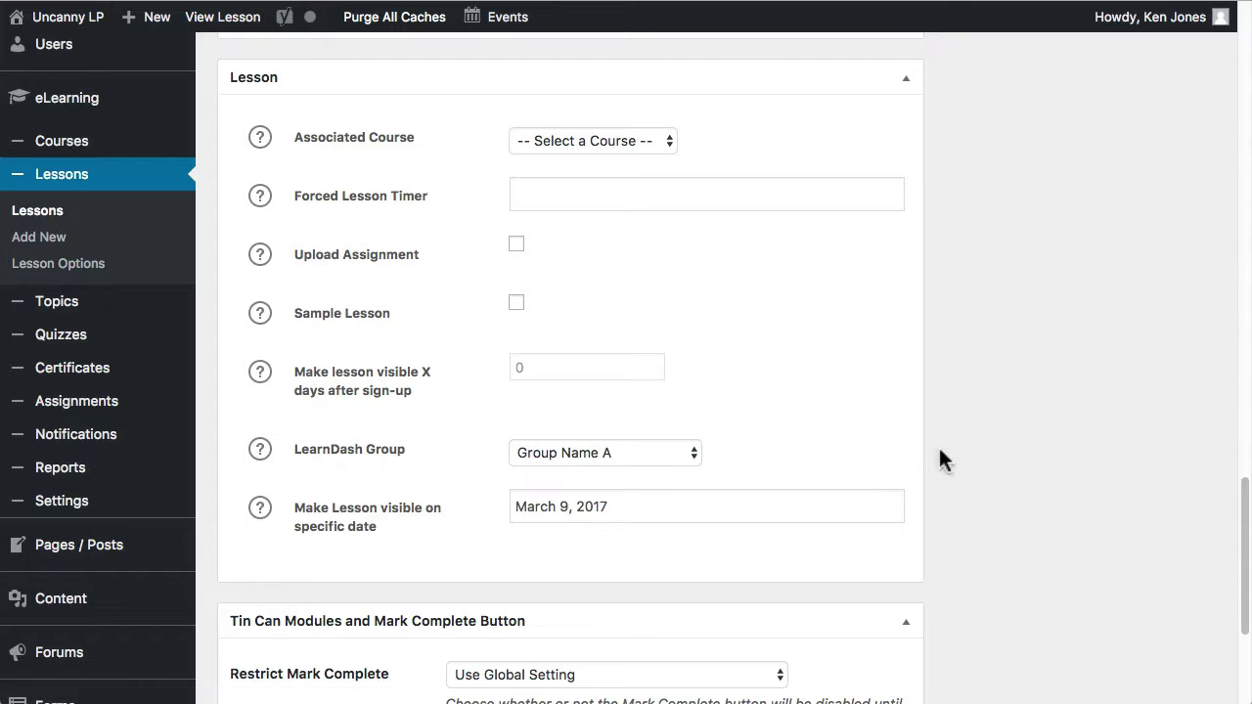
scroll(1132, 377, "up", 10)
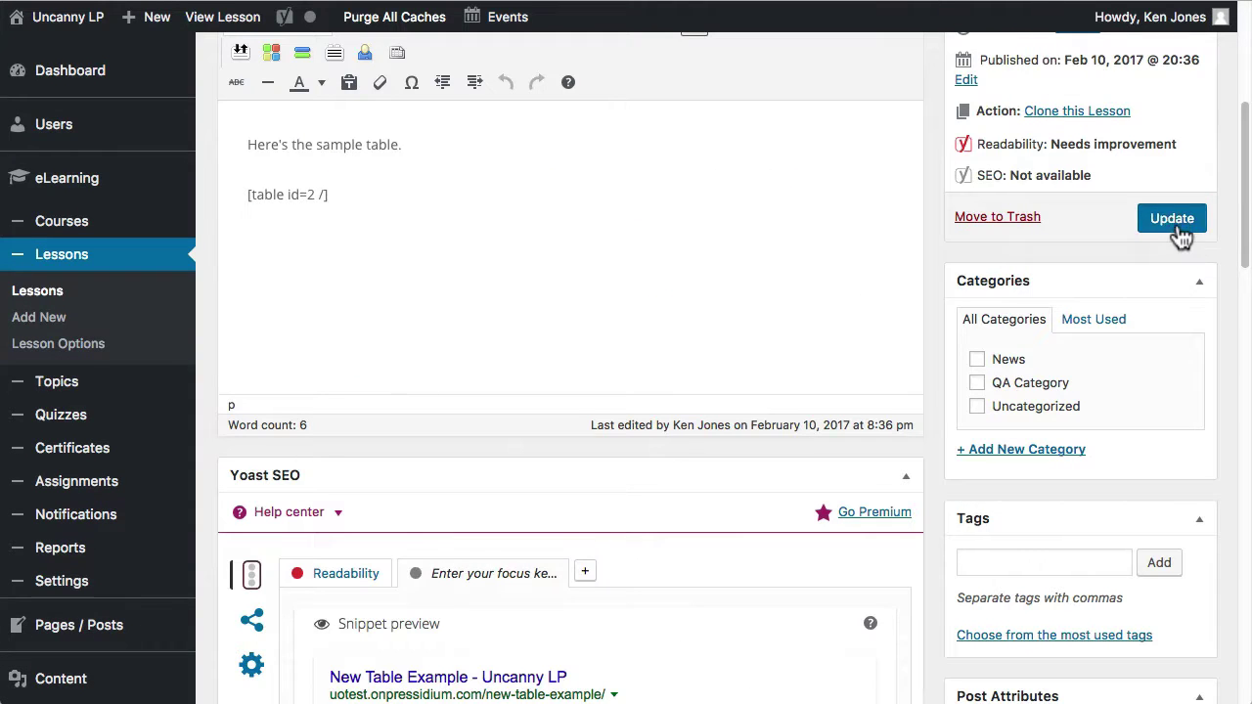
Update the lesson to save Group Name A's March 9, 2017 release date
left_click(1169, 220)
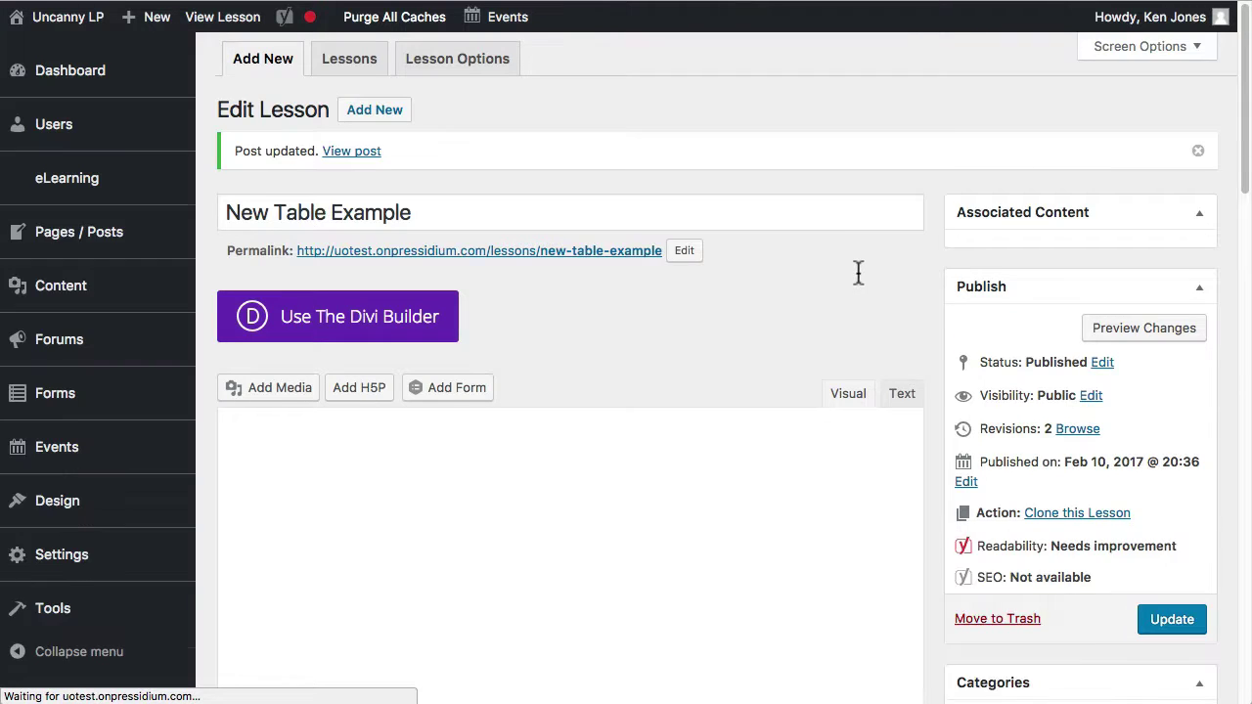
scroll(857, 274, "down", 6)
scroll(759, 374, "down", 7)
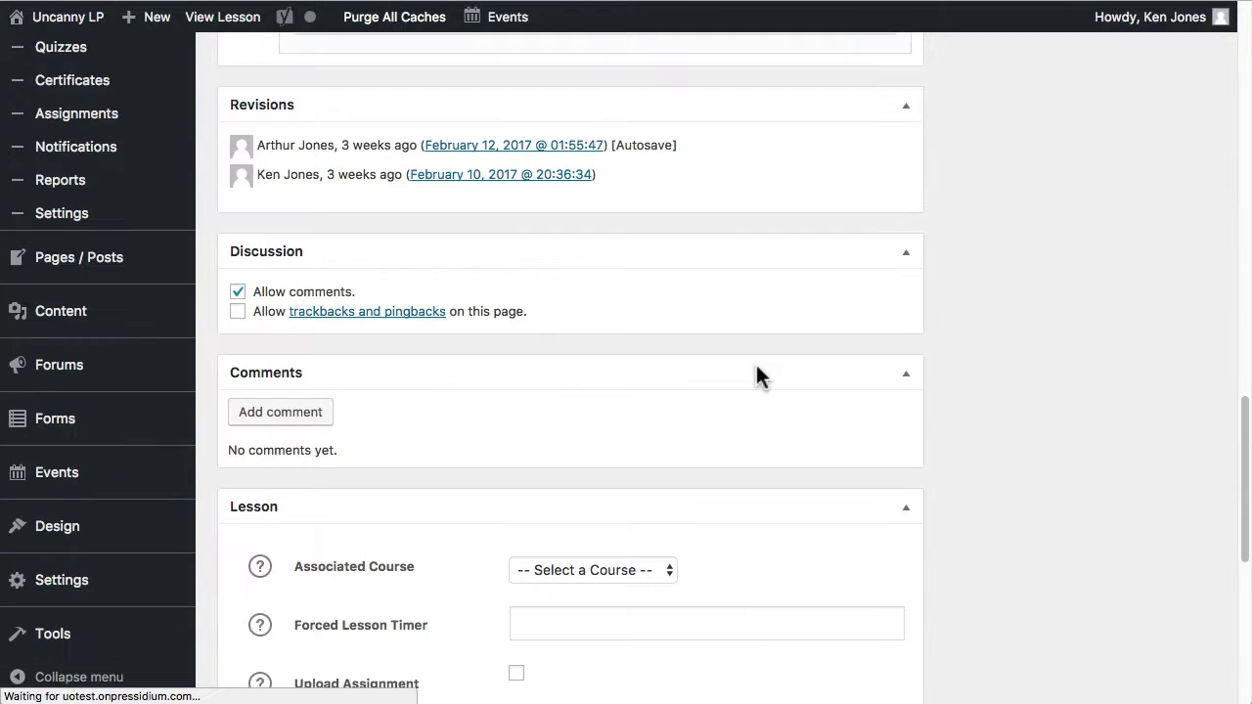
scroll(759, 374, "down", 4)
Give Sample LearnDash Group a March 31, 2017 release date and update the lesson
left_click(715, 329)
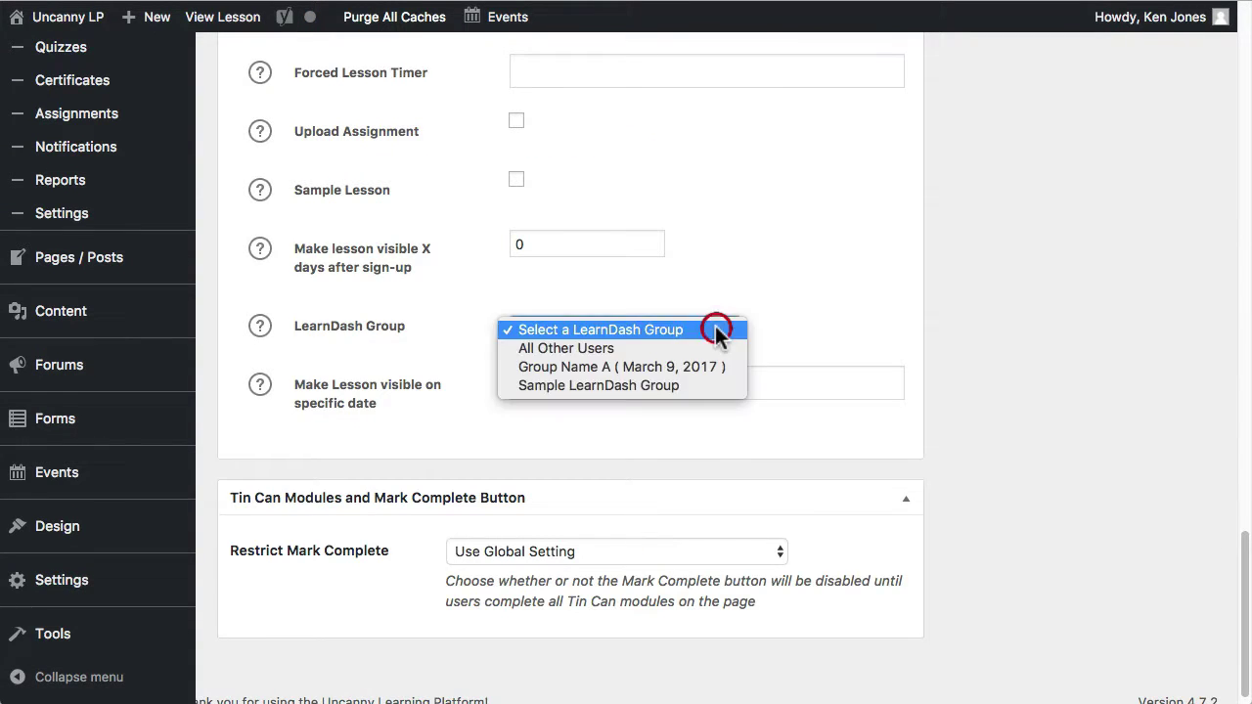
left_click(629, 385)
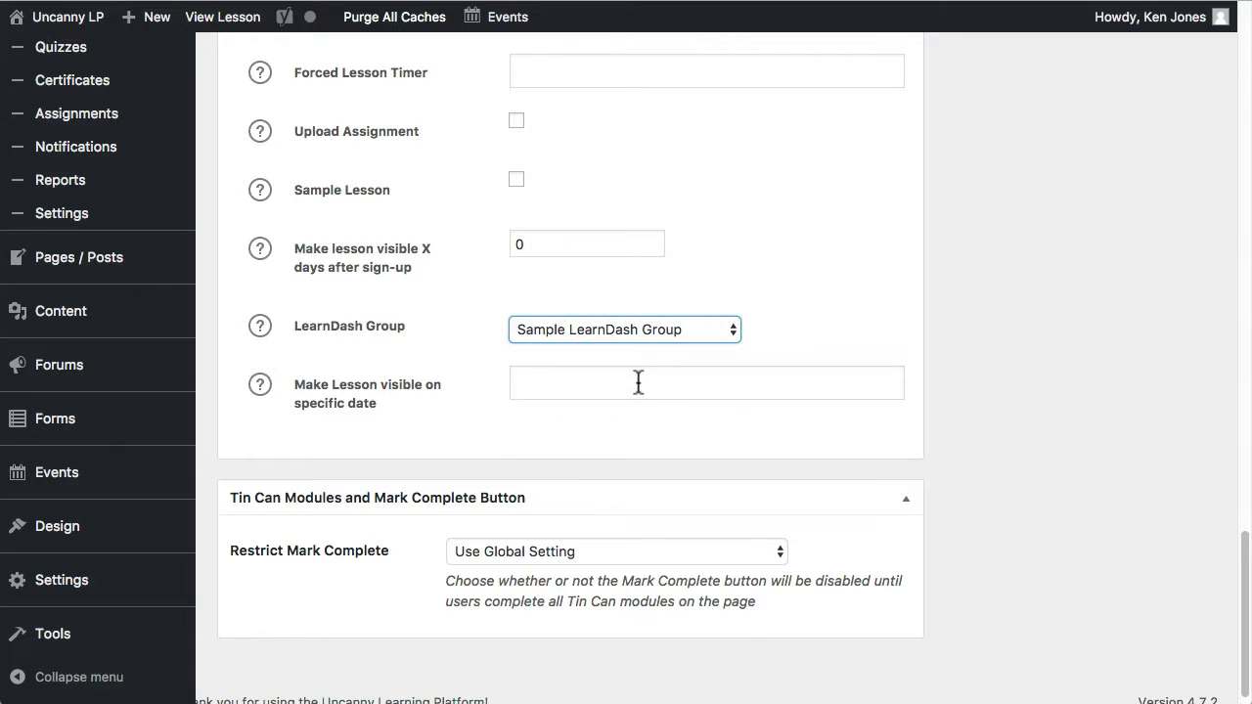
left_click(637, 383)
left_click(704, 612)
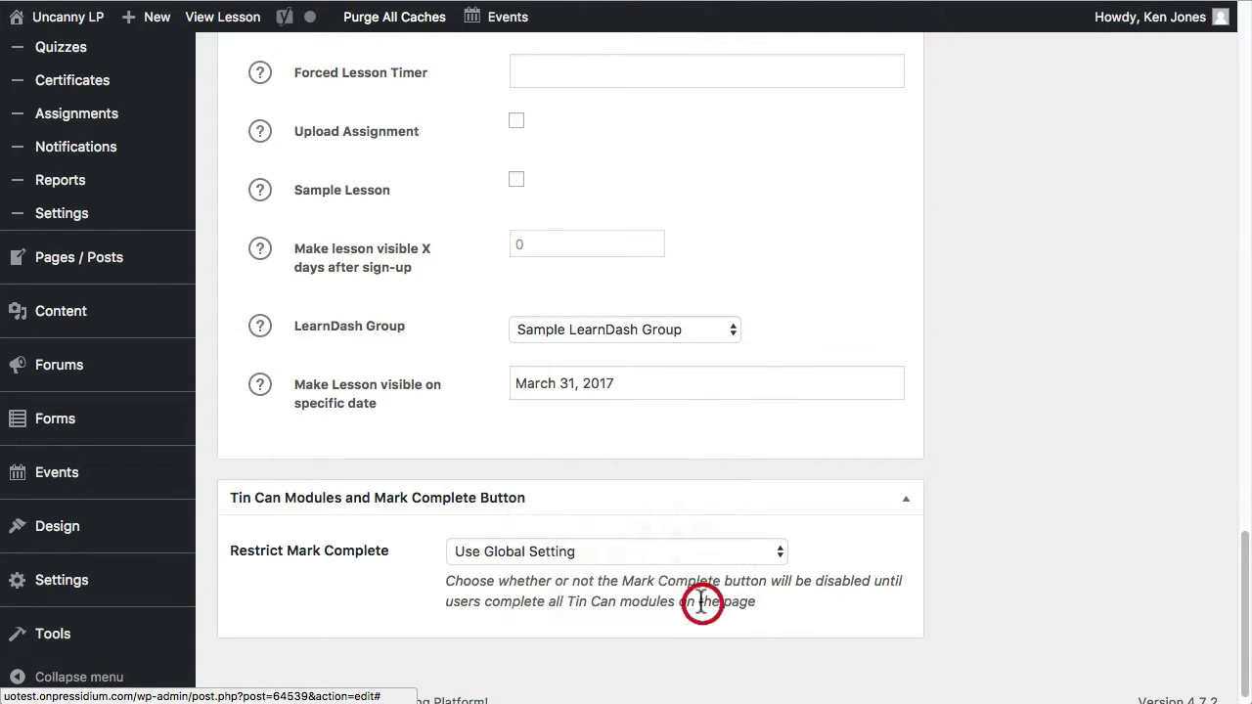
scroll(1042, 338, "up", 20)
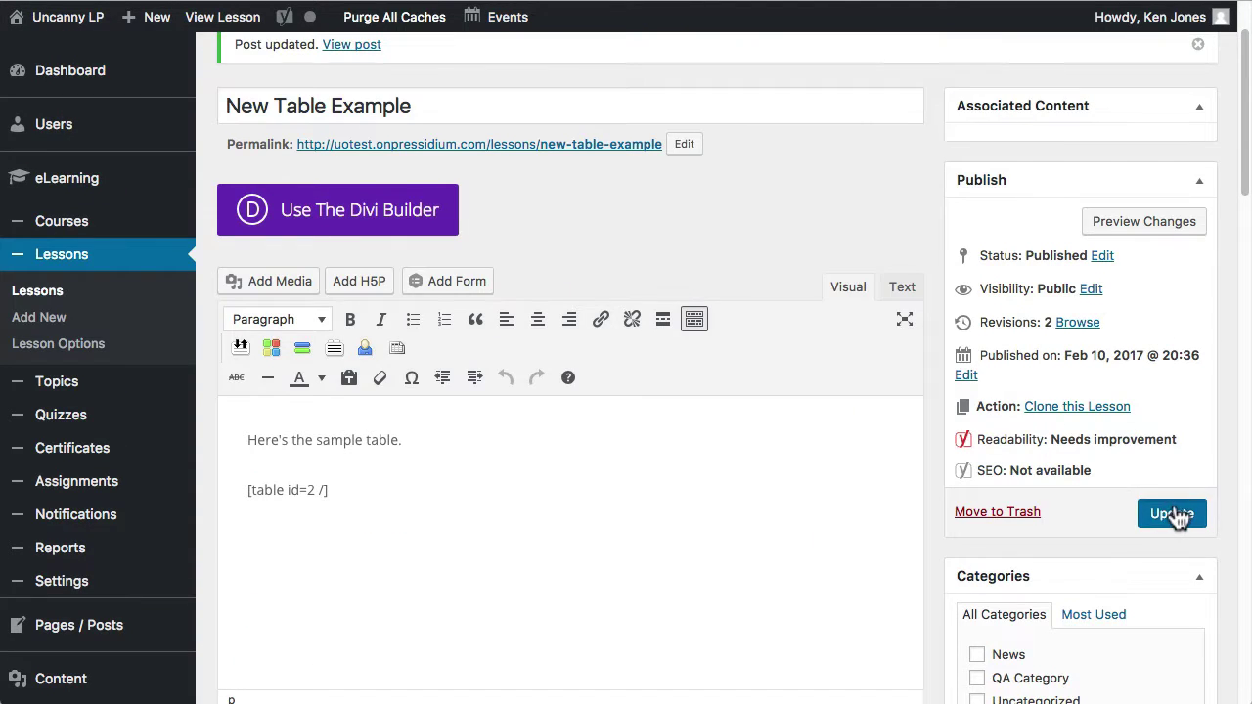
left_click(1171, 514)
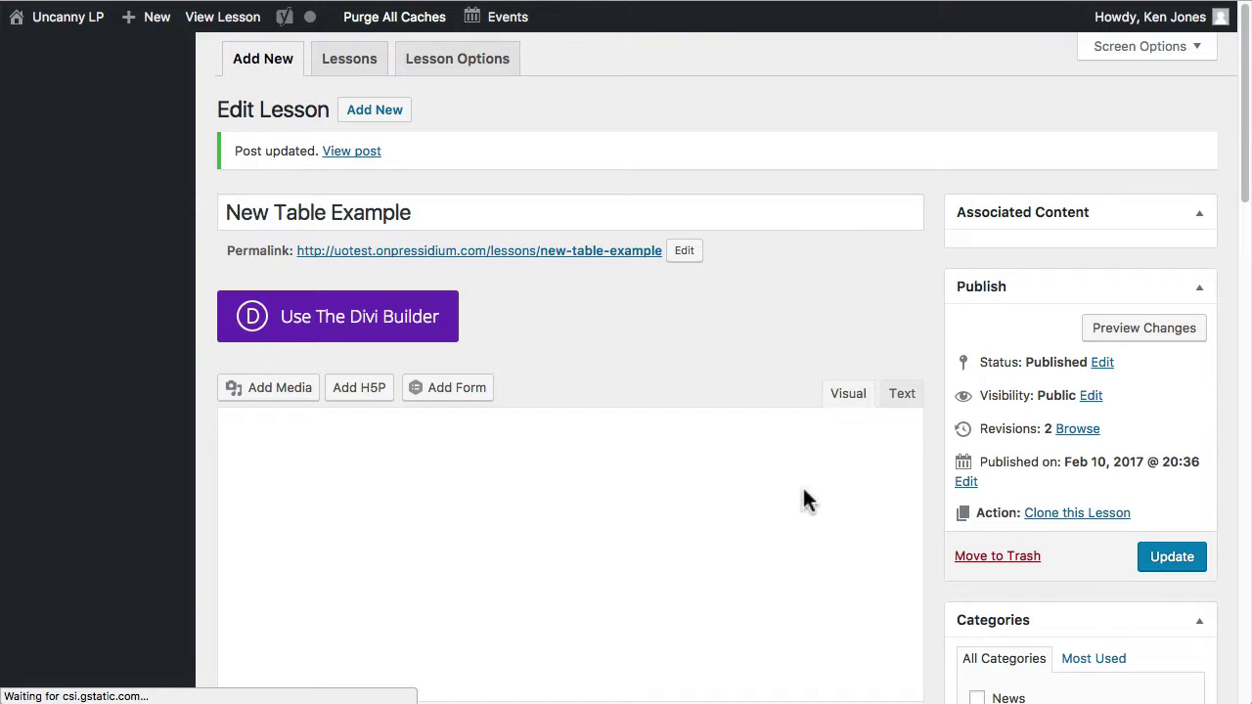
Select Group Name A (March 9, 2017) in the lesson's LearnDash Group drip dropdown
scroll(705, 388, "down", 5)
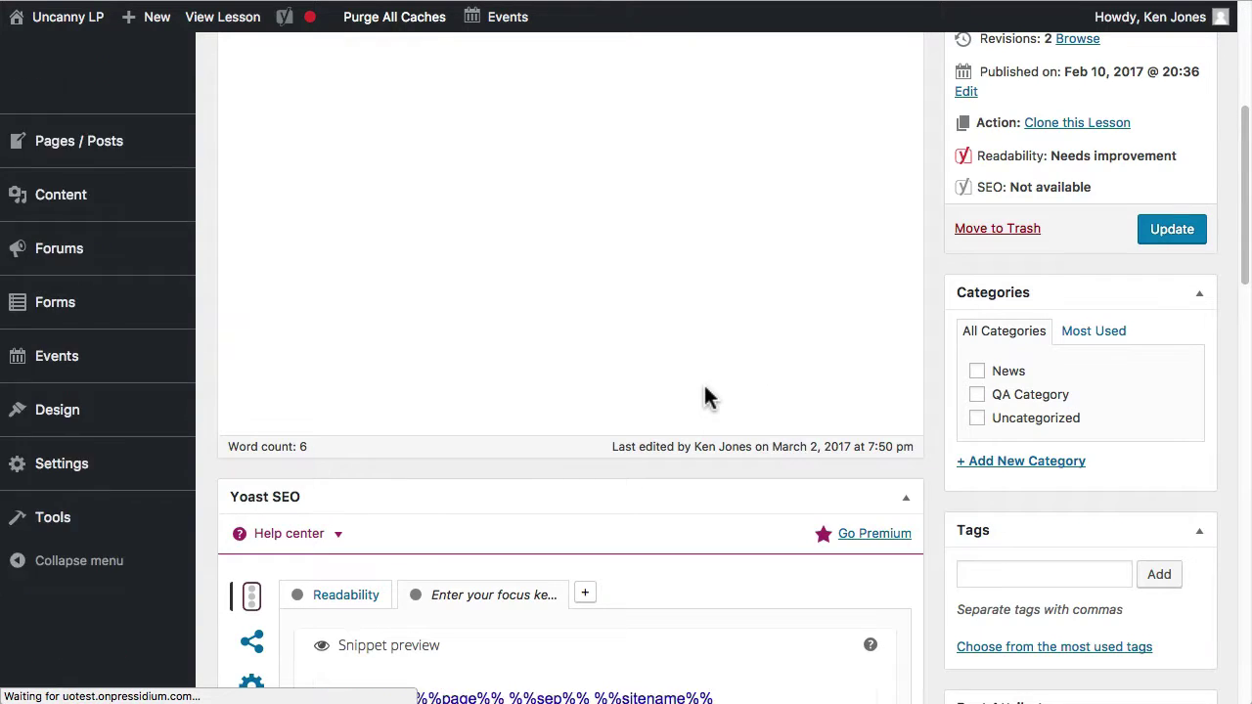
scroll(704, 388, "down", 15)
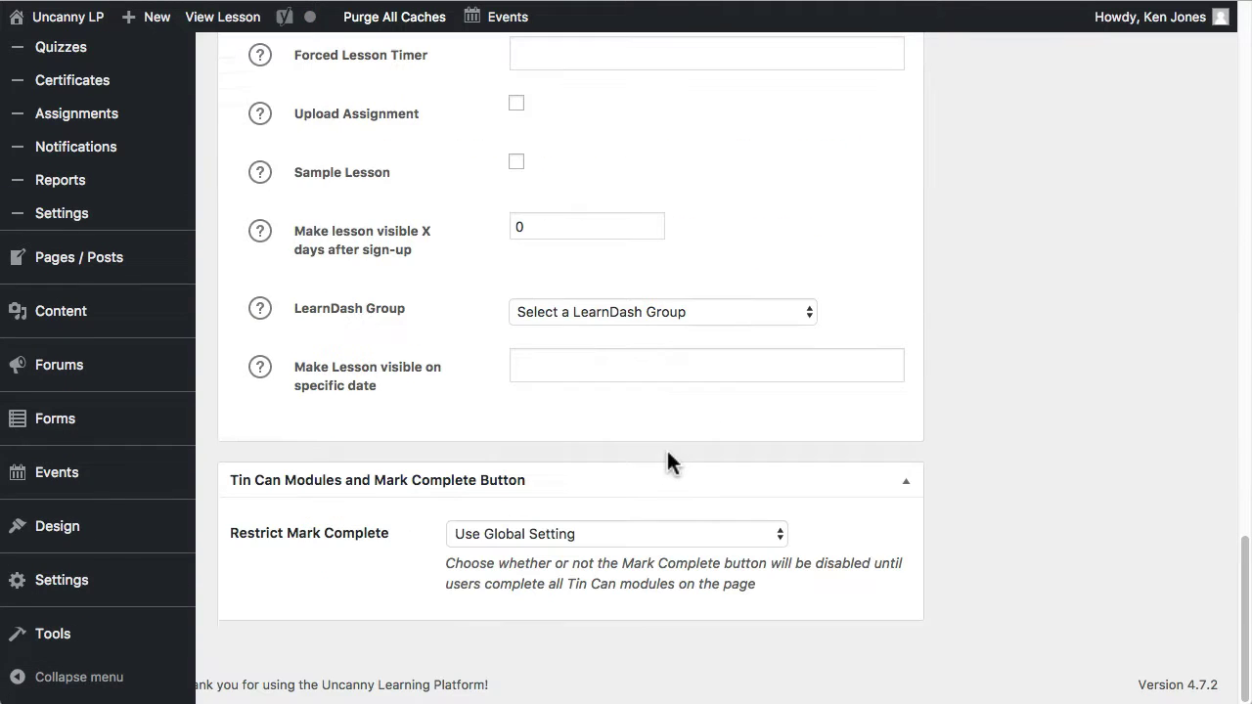
left_click(689, 312)
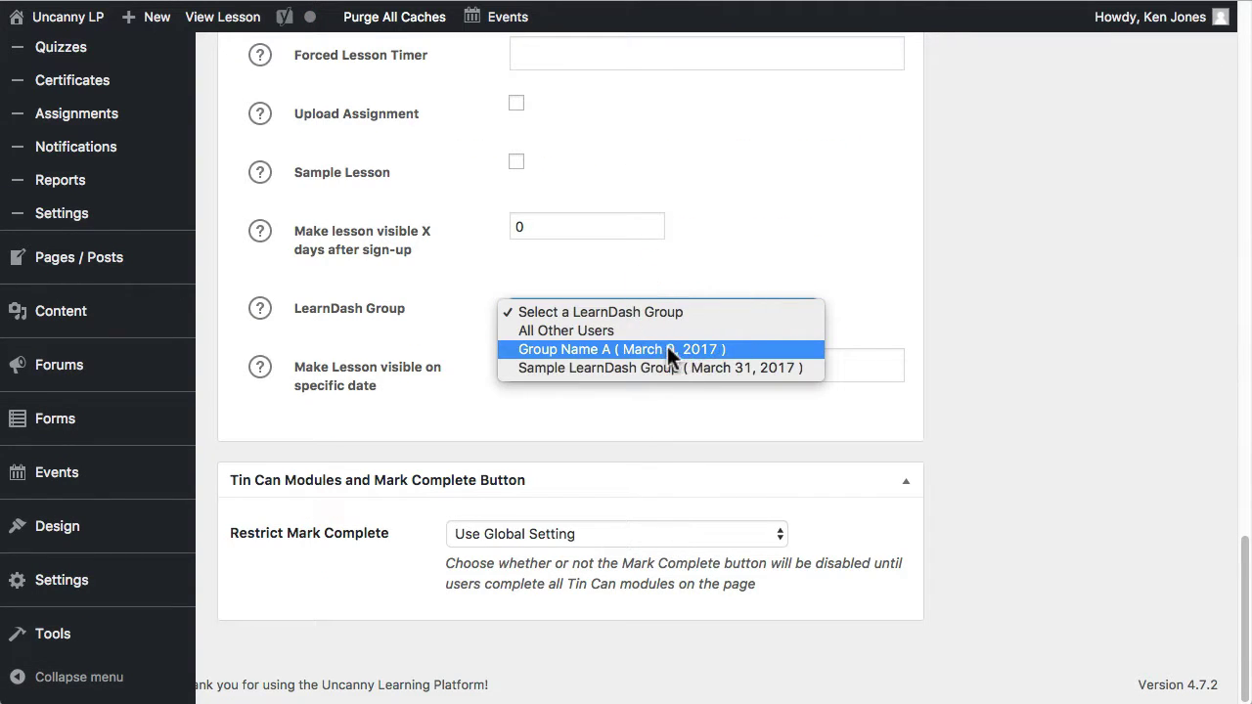
left_click(662, 350)
left_click(773, 307)
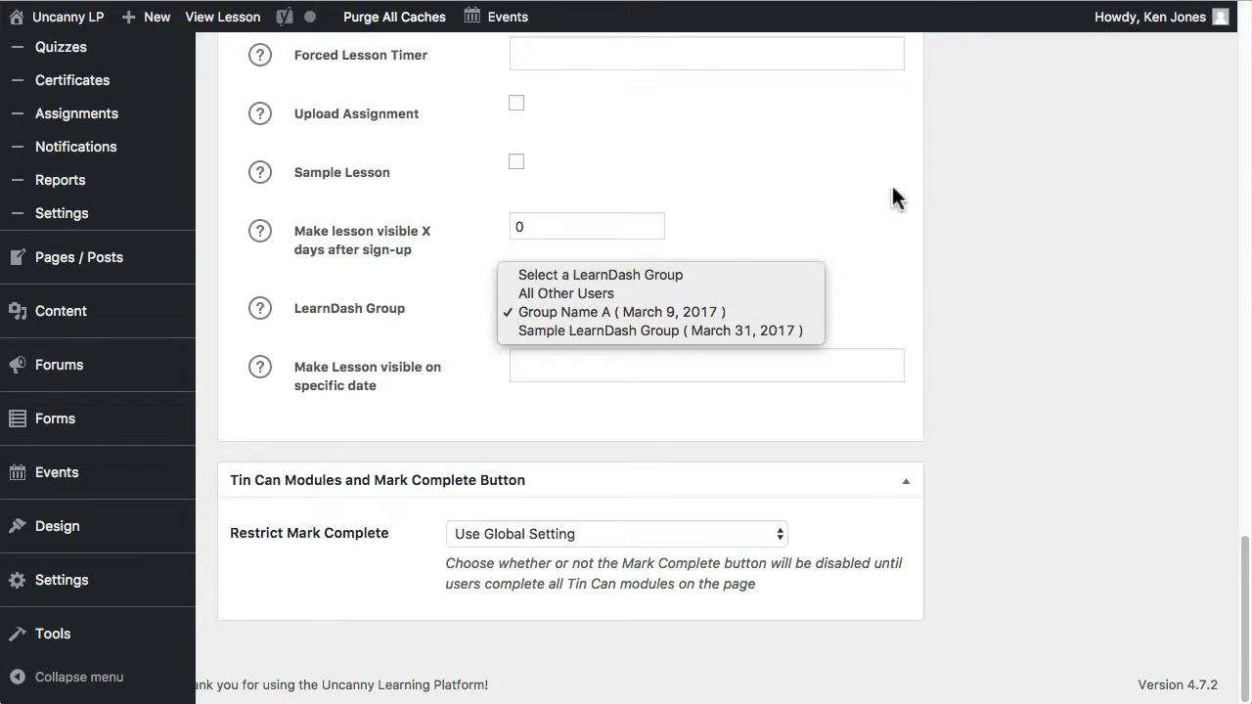
left_click(988, 153)
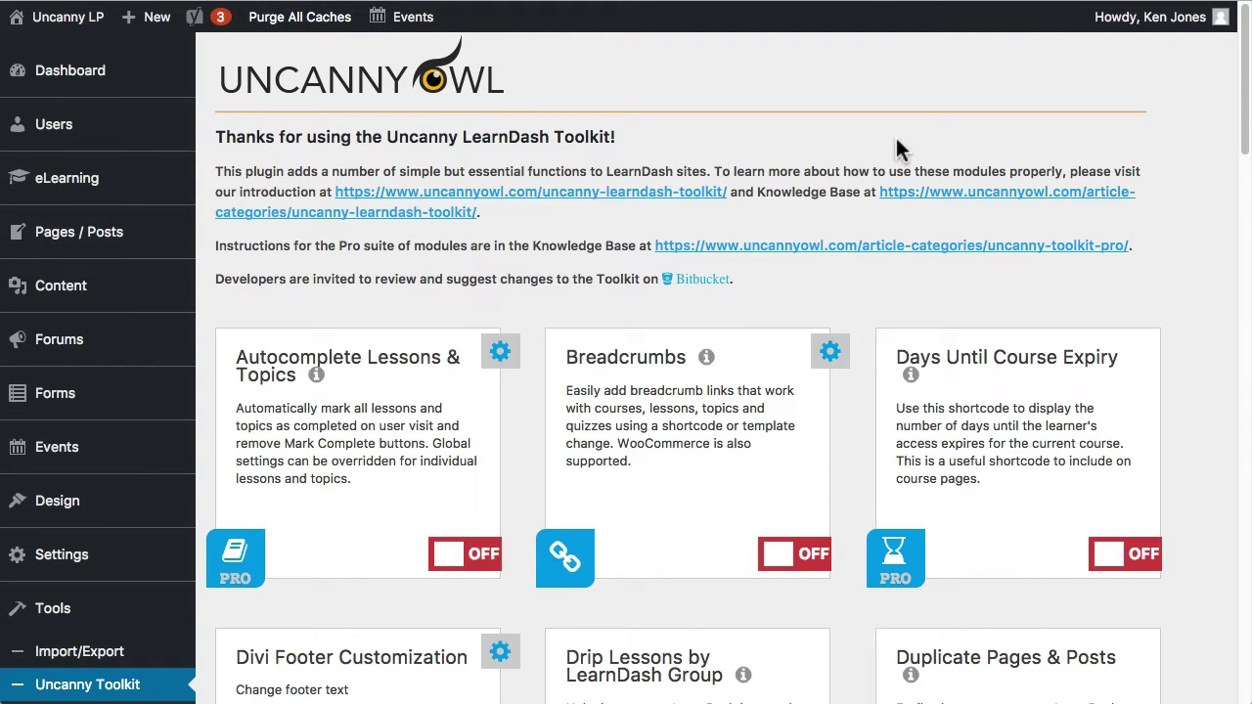
Scroll the Uncanny Toolkit modules down to the LearnDash Group Expiration card and back
scroll(684, 355, "down", 10)
scroll(669, 423, "down", 5)
scroll(665, 415, "down", 1)
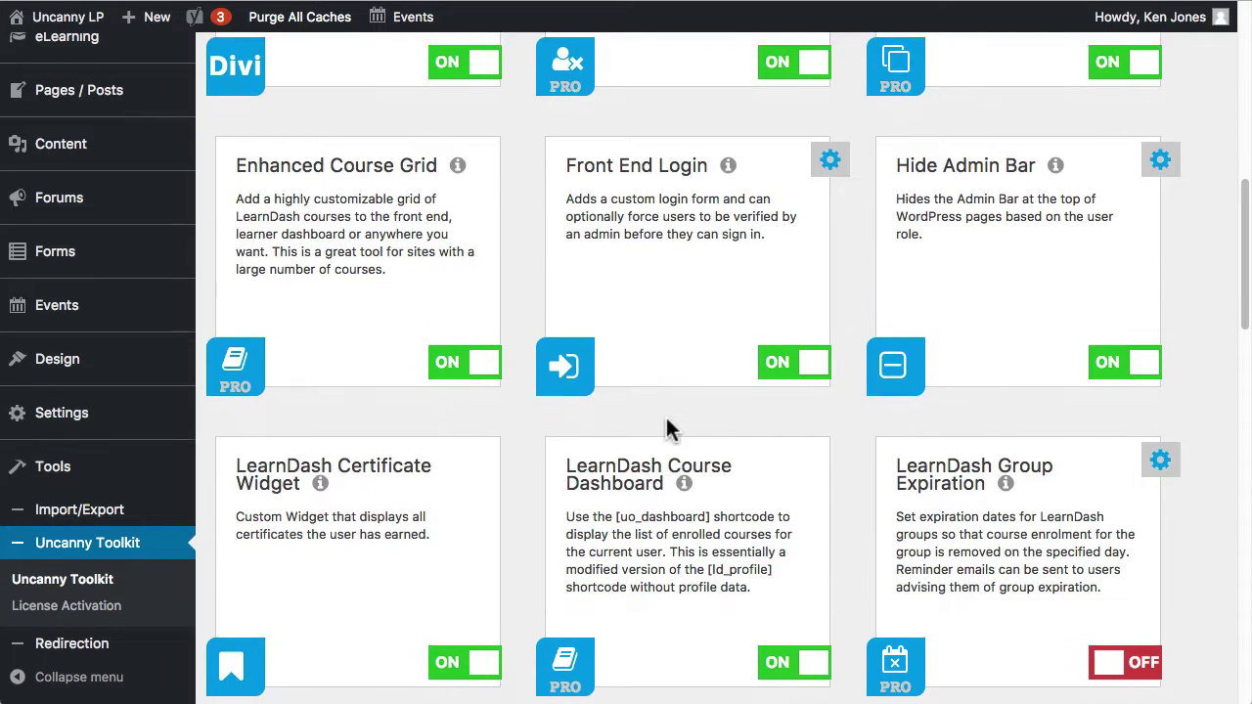
scroll(720, 518, "down", 4)
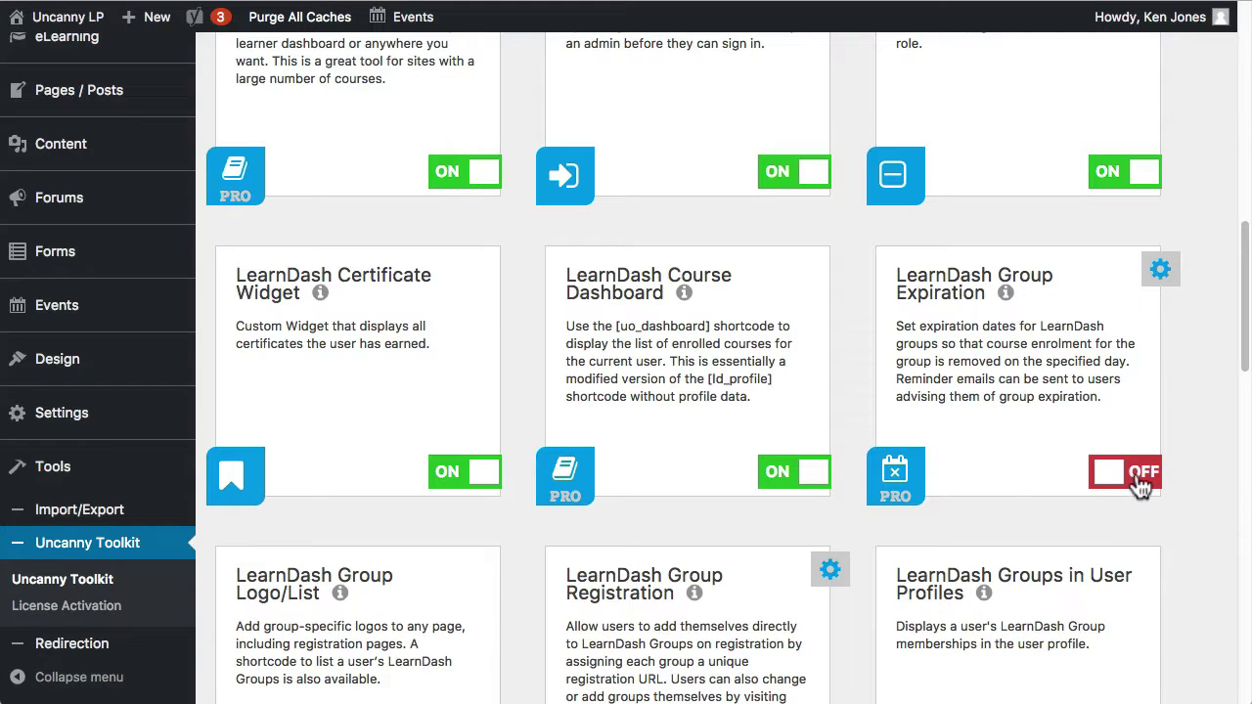
scroll(1090, 338, "up", 10)
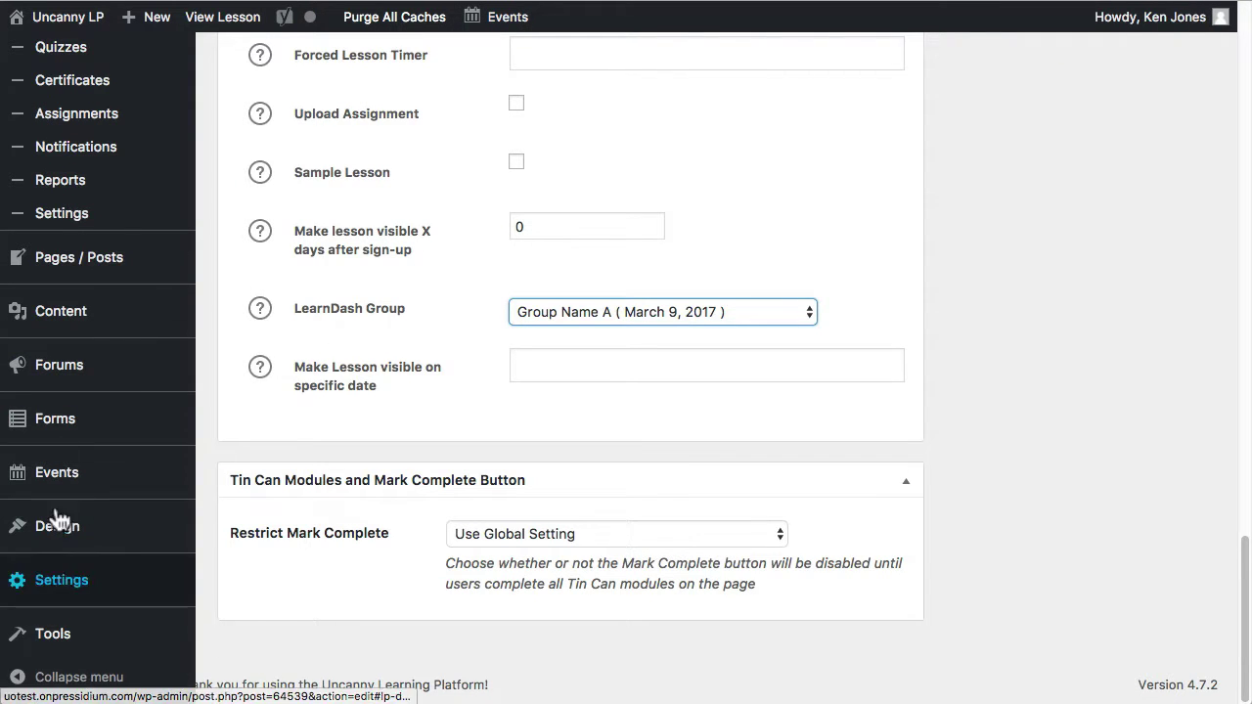
Open Group Name A's Edit LearnDash Group page from the Users > Groups list
scroll(59, 430, "up", 5)
left_click(39, 145)
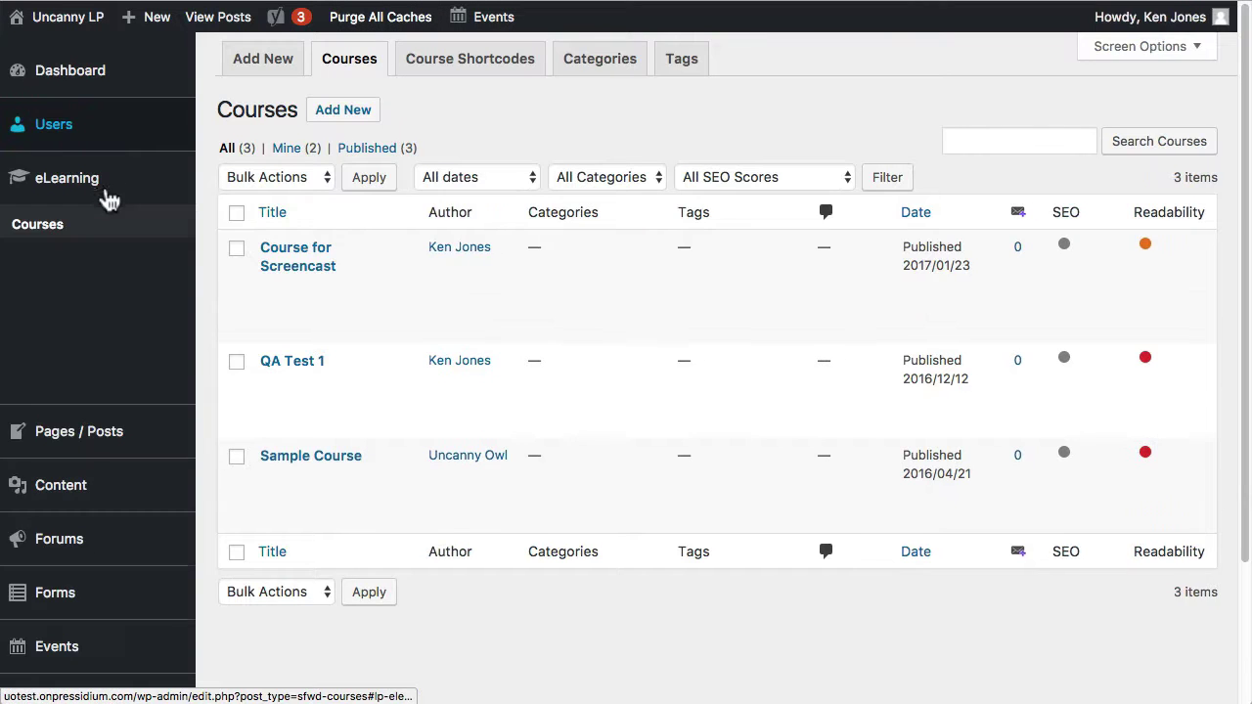
left_click(39, 125)
mouse_move(73, 186)
mouse_move(39, 205)
left_click(224, 203)
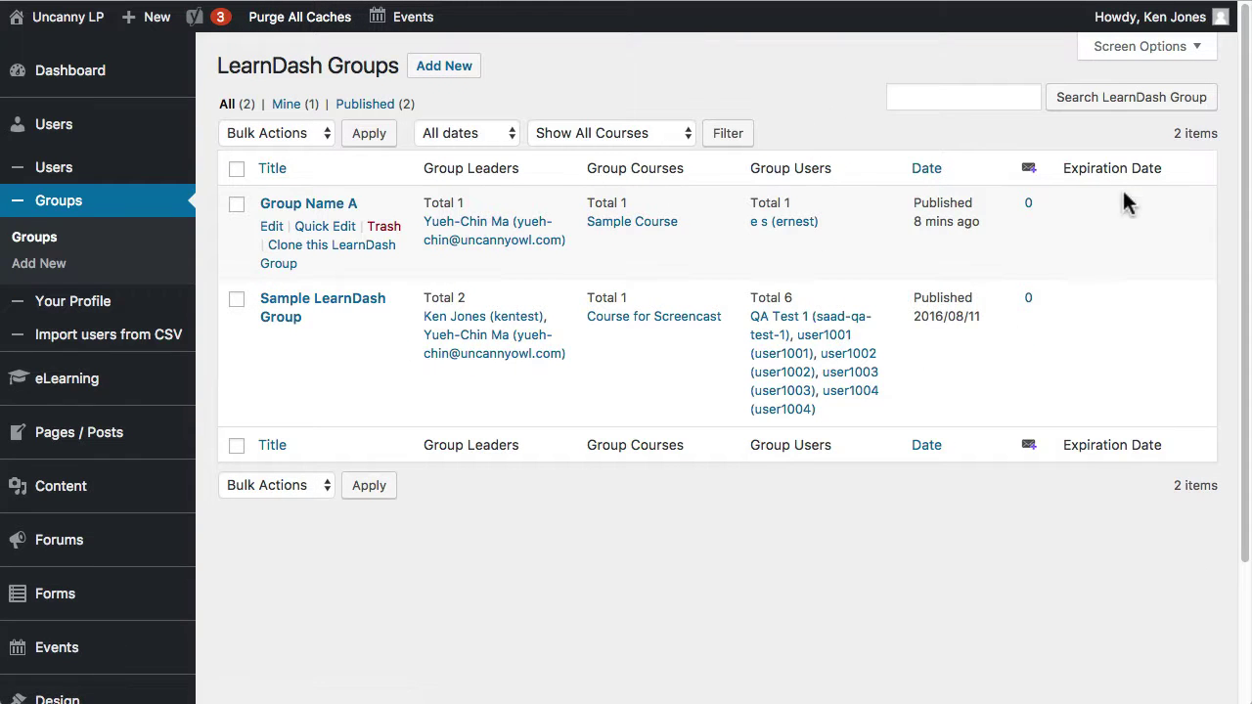
left_click(271, 225)
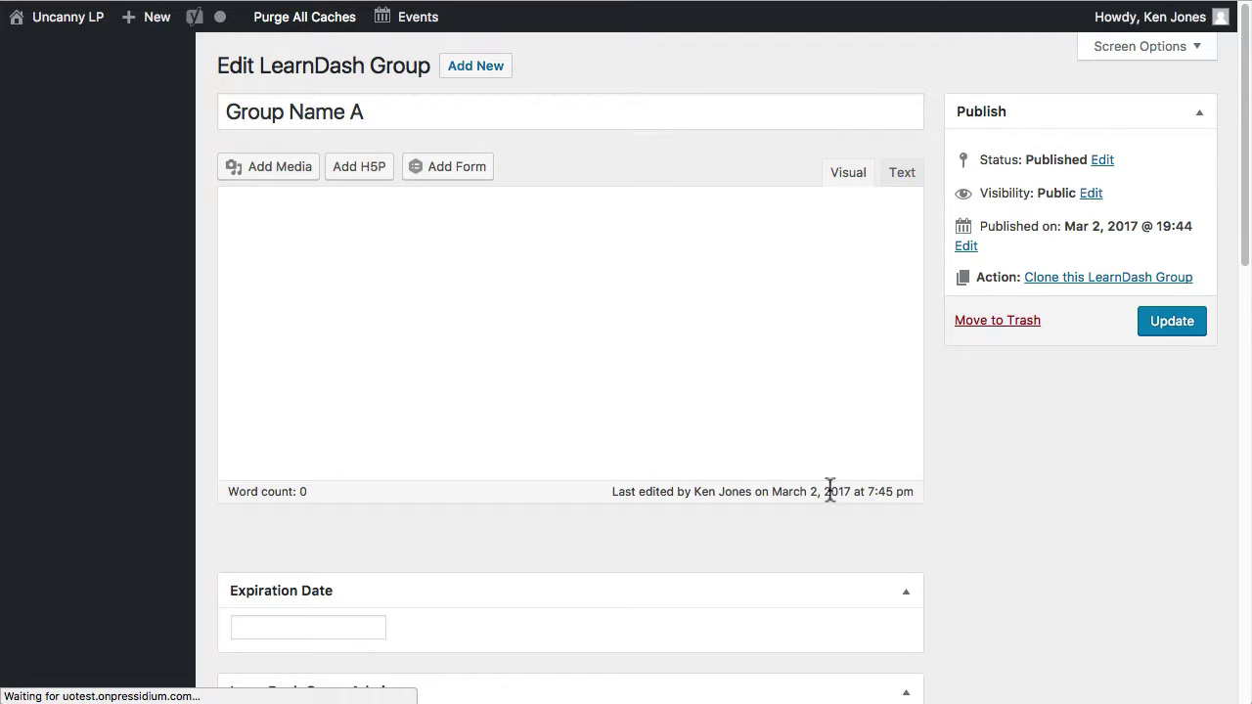
Change Group Name A's expiration date from March 5 to March 18, 2017 and update the group
scroll(1007, 428, "down", 3)
scroll(1000, 428, "down", 5)
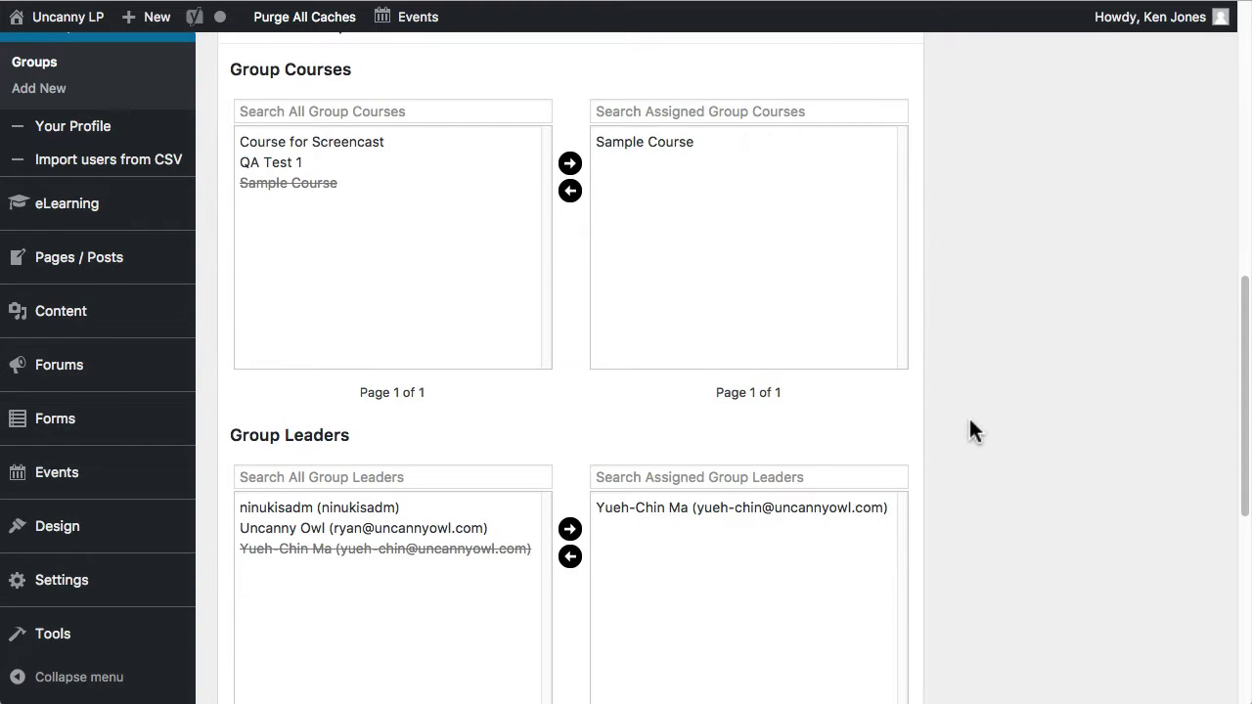
left_click(345, 307)
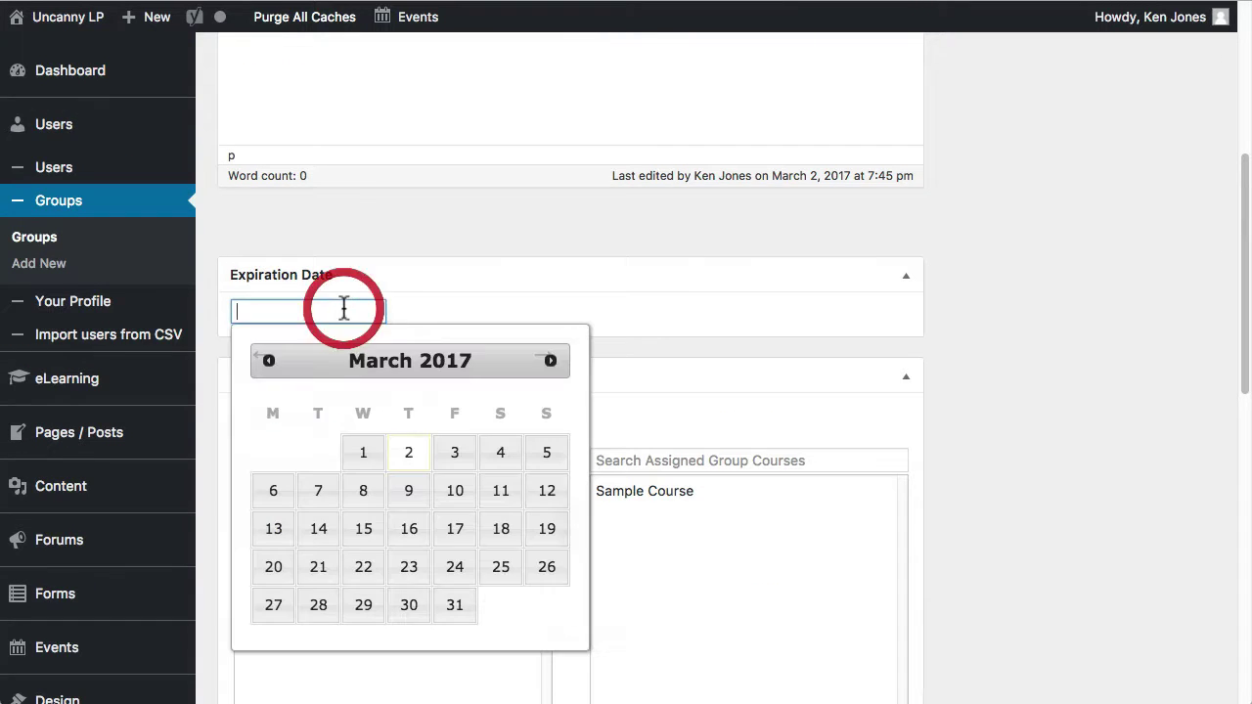
left_click(546, 456)
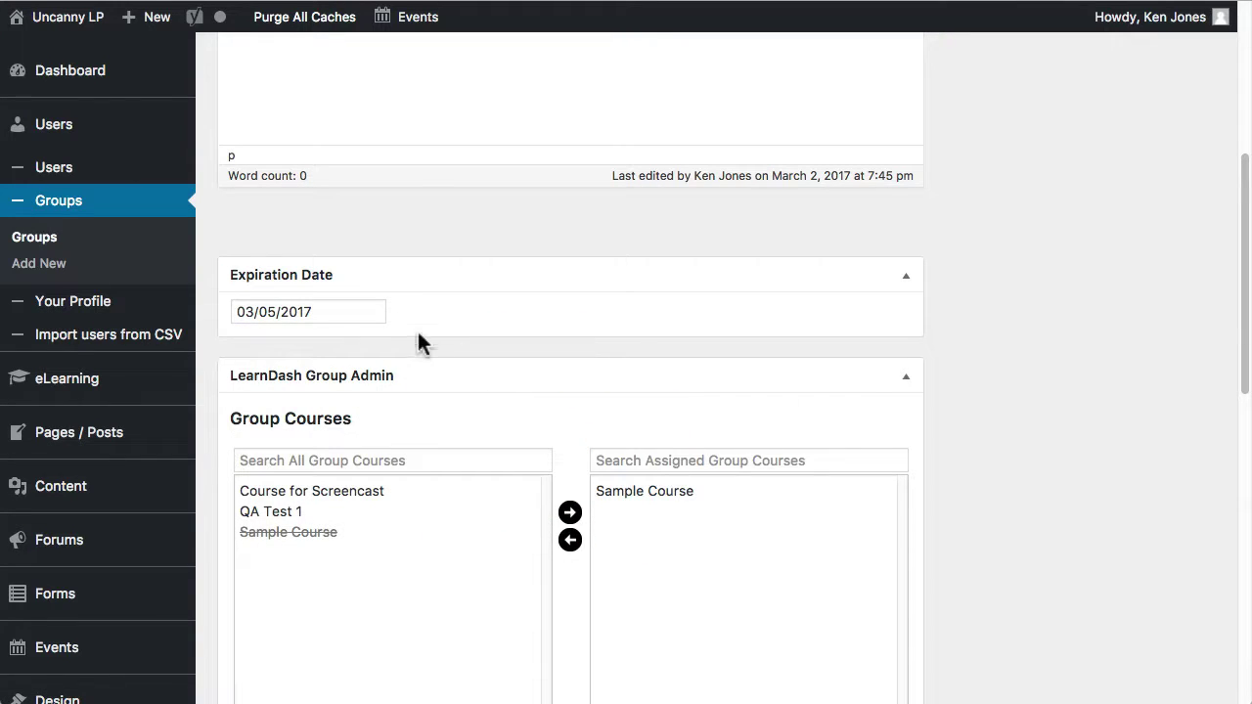
left_click(368, 306)
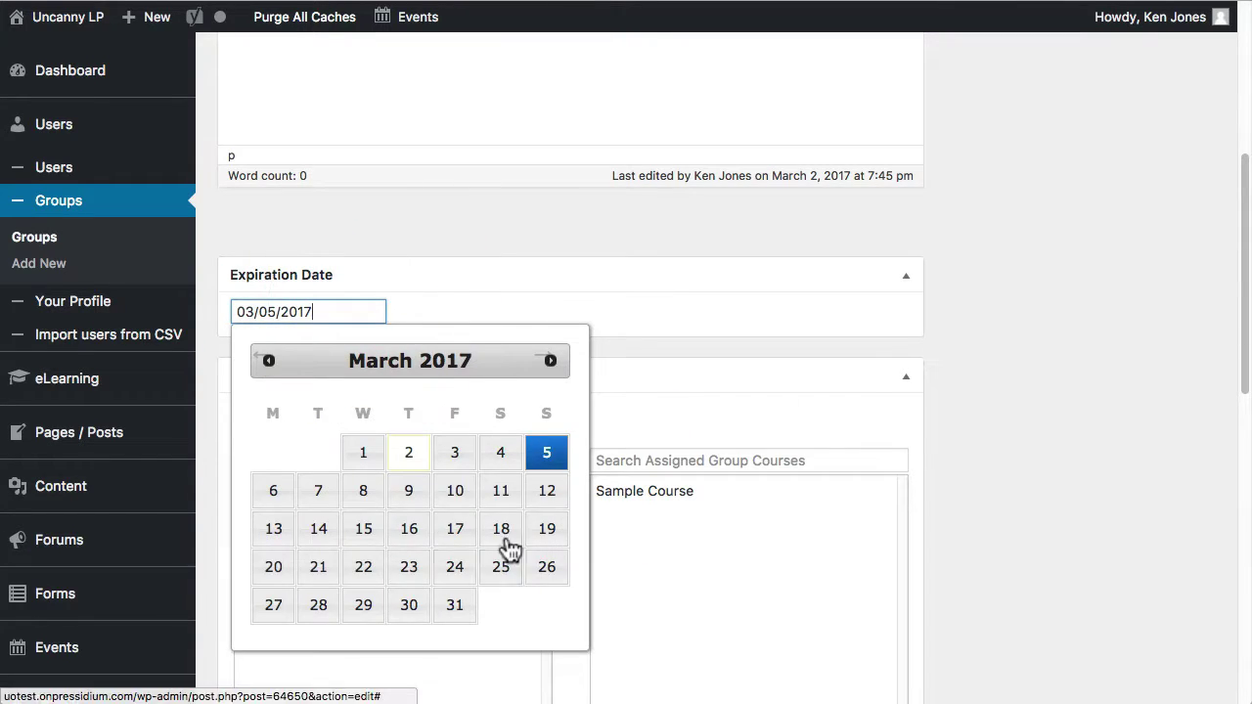
left_click(505, 536)
scroll(1066, 406, "up", 5)
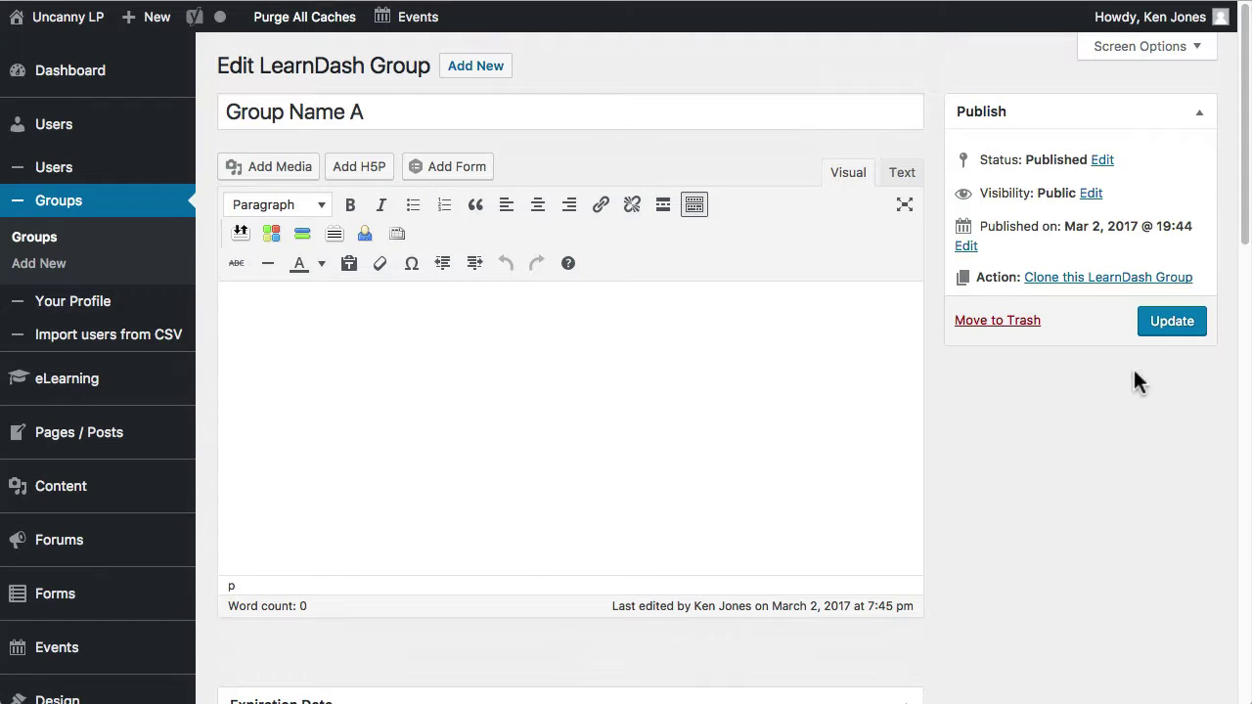
left_click(1166, 325)
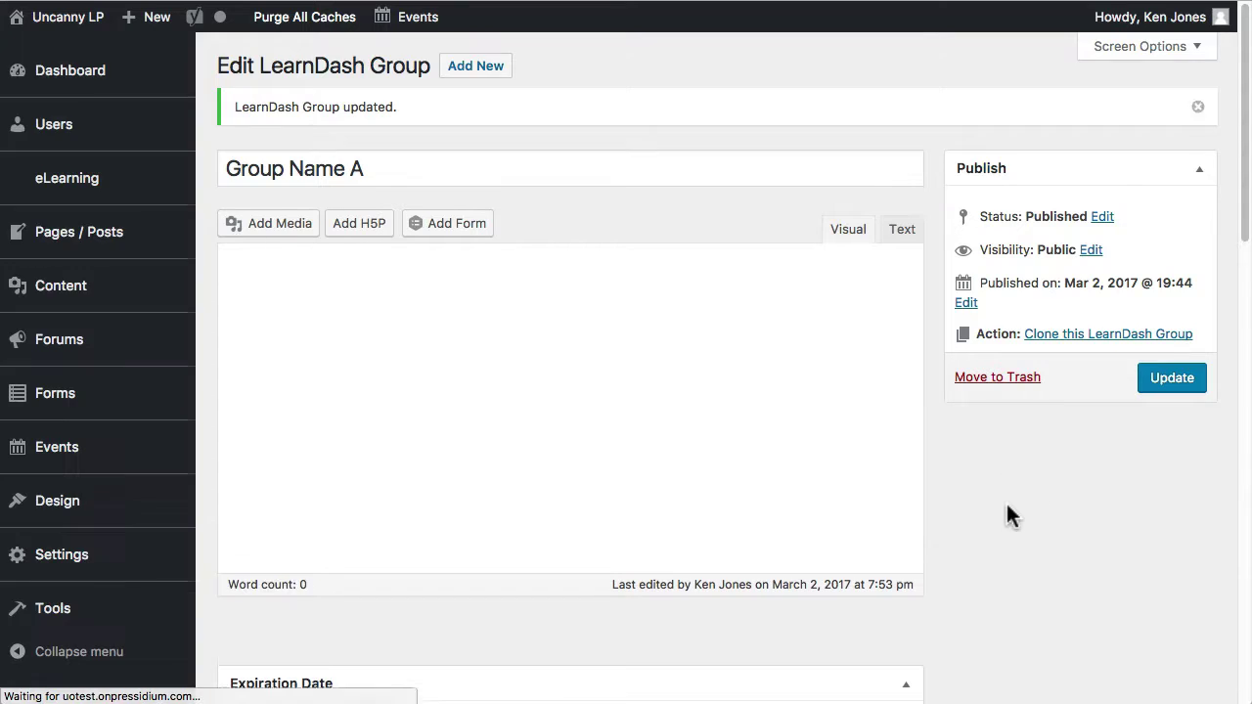
Confirm Group Name A's Access Expires on value reads March 18, 2017
scroll(997, 479, "down", 3)
scroll(978, 445, "down", 5)
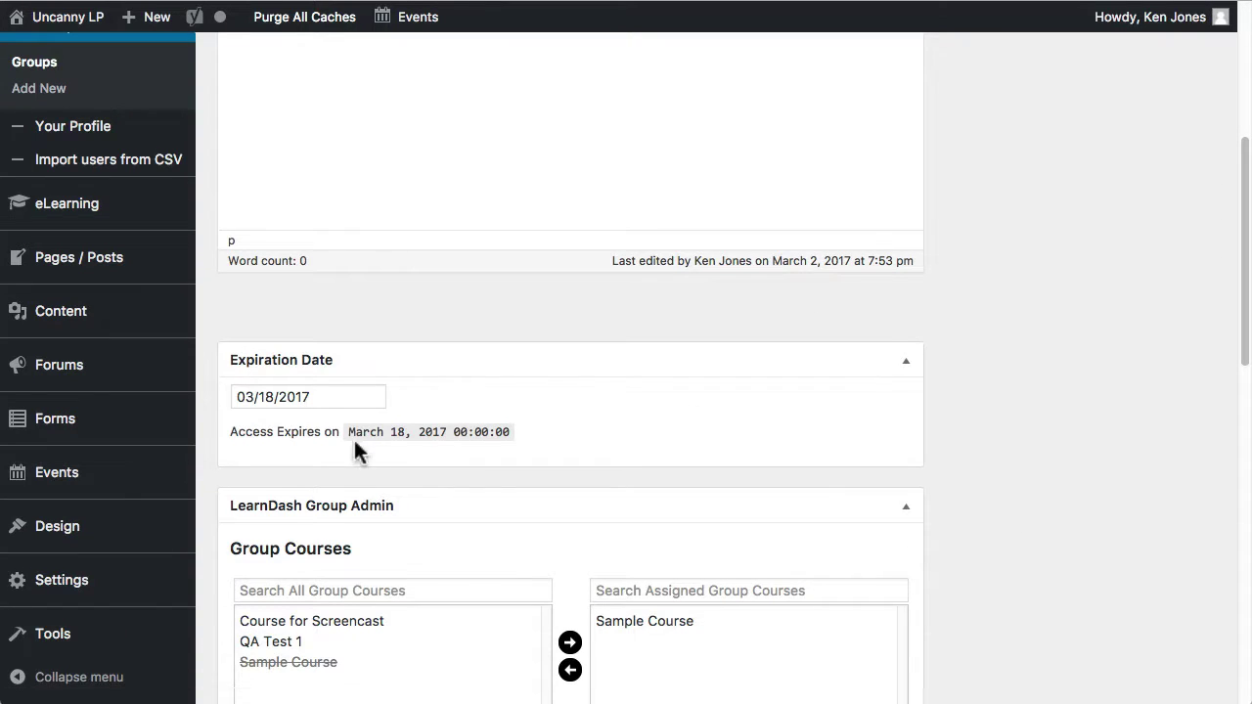
left_click_drag(347, 431, 509, 430)
scroll(552, 482, "down", 5)
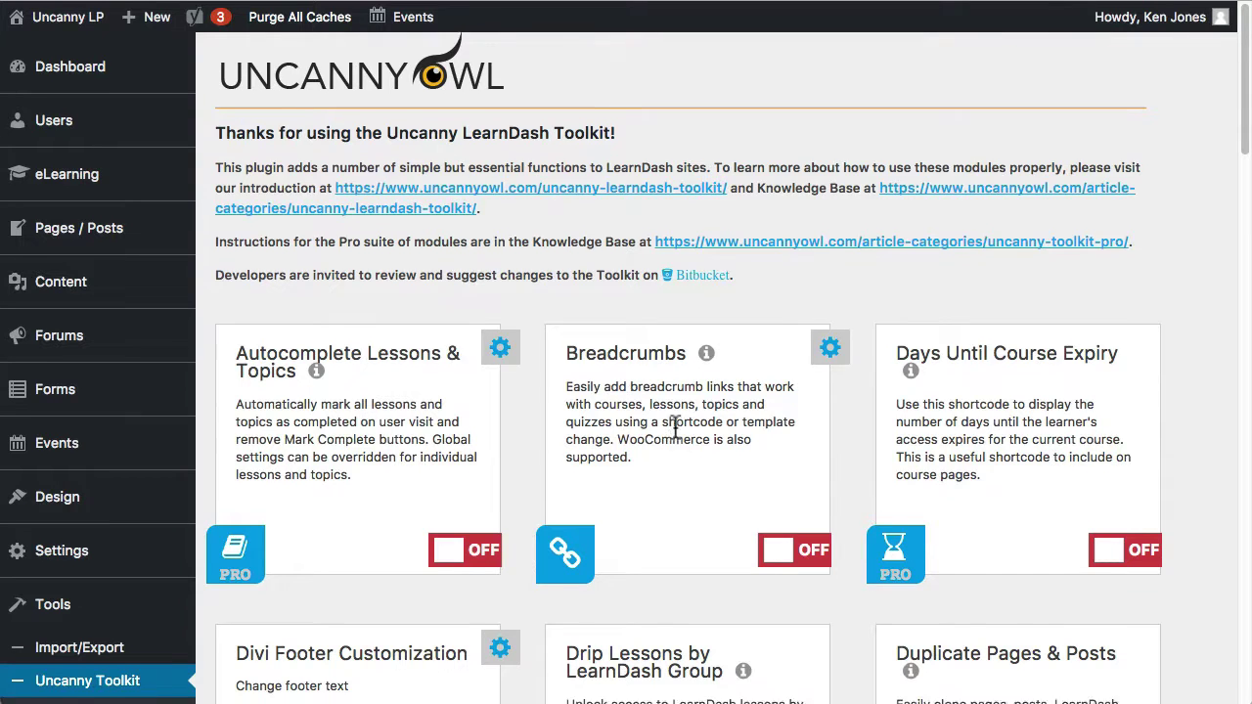
Flip the LearnDash Group Registration card's toggle from OFF to ON
scroll(679, 418, "down", 4)
scroll(673, 435, "down", 7)
scroll(669, 442, "down", 2)
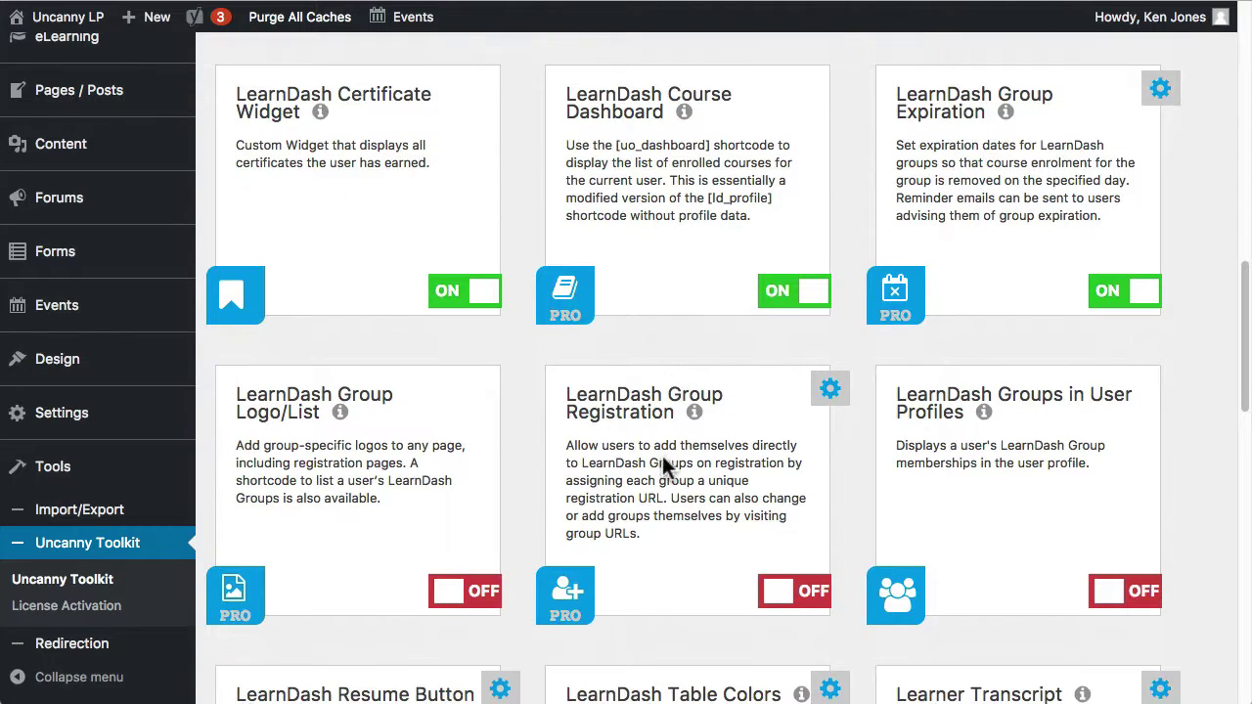
scroll(669, 442, "down", 2)
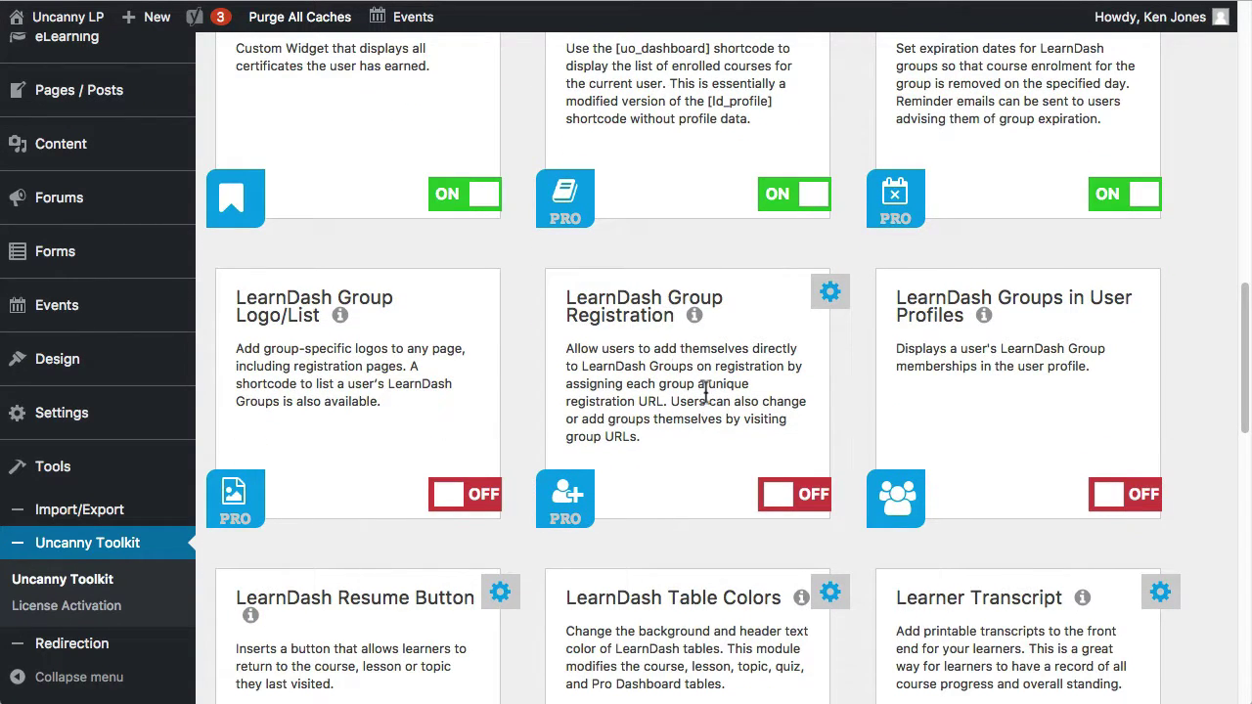
left_click(792, 494)
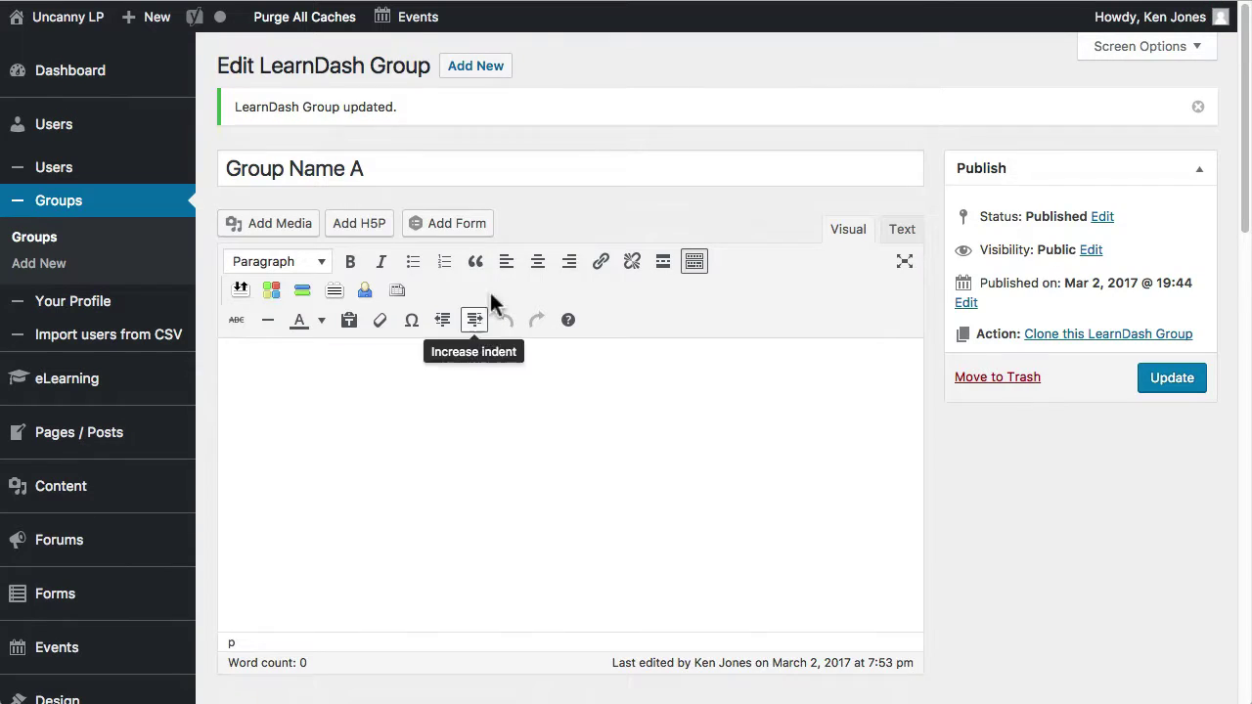
Go back from the group edit page to the Uncanny Toolkit modules page
left_click(593, 201)
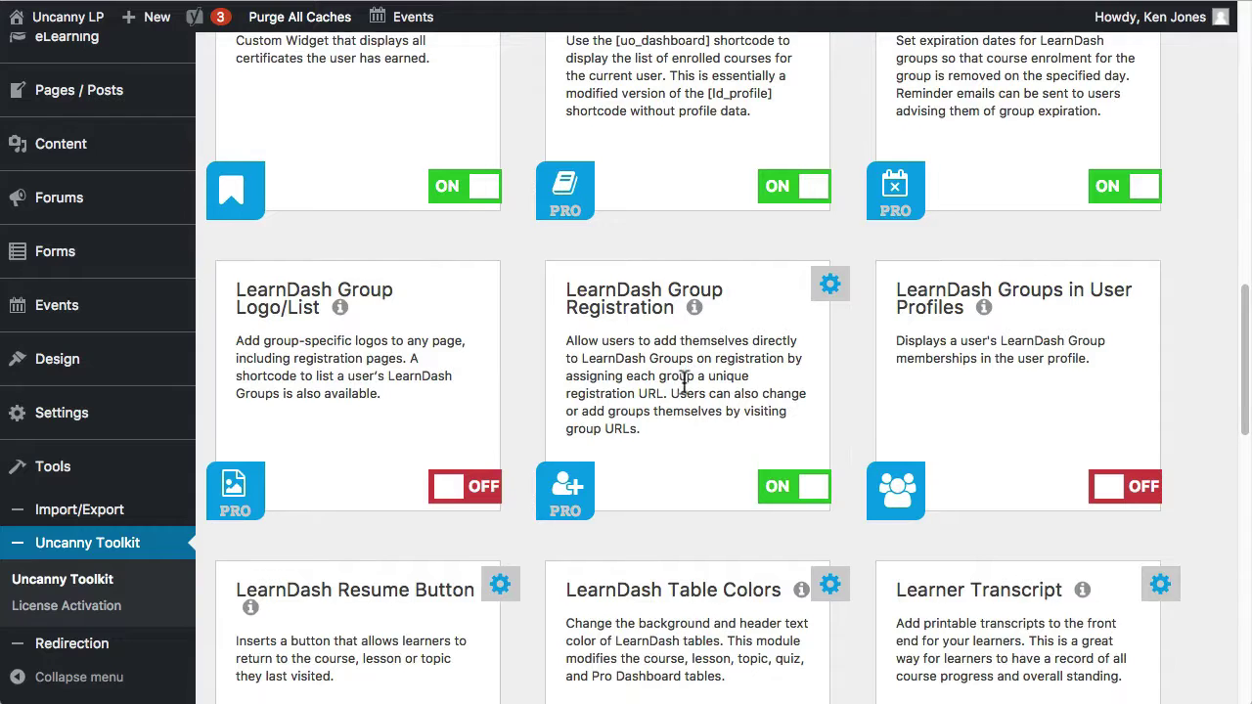
scroll(685, 384, "down", 1)
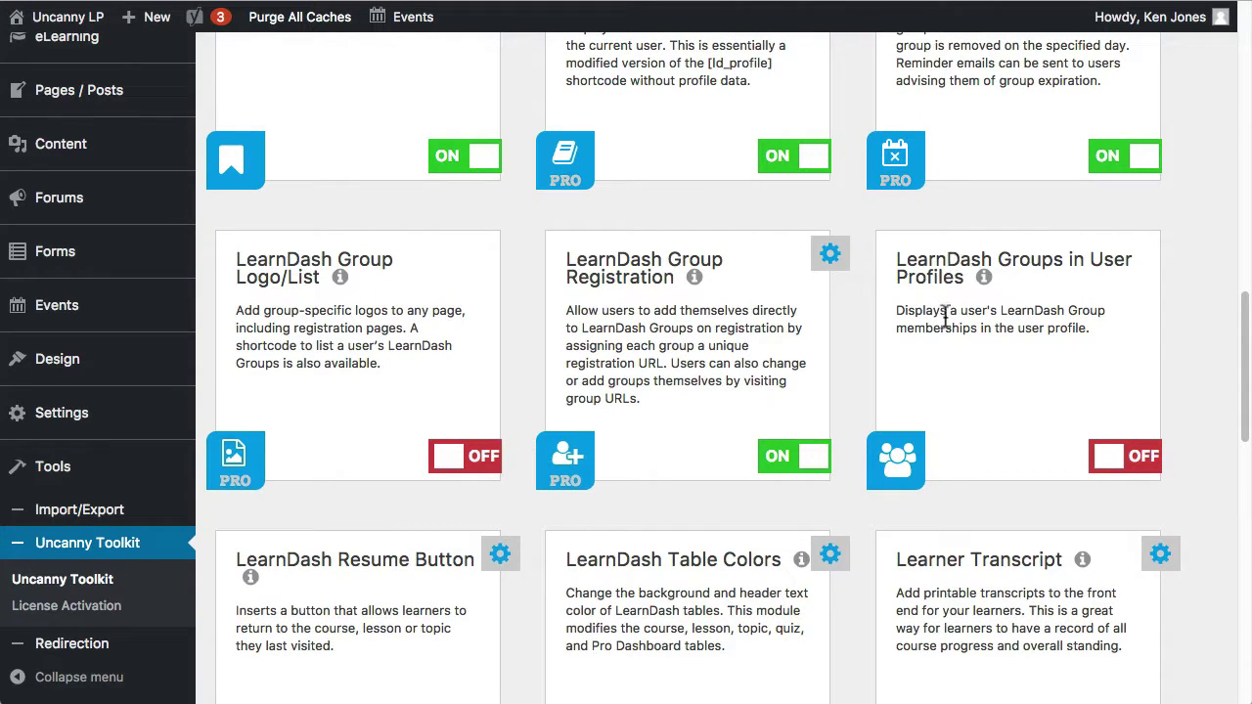
scroll(998, 421, "down", 1)
scroll(998, 423, "down", 3)
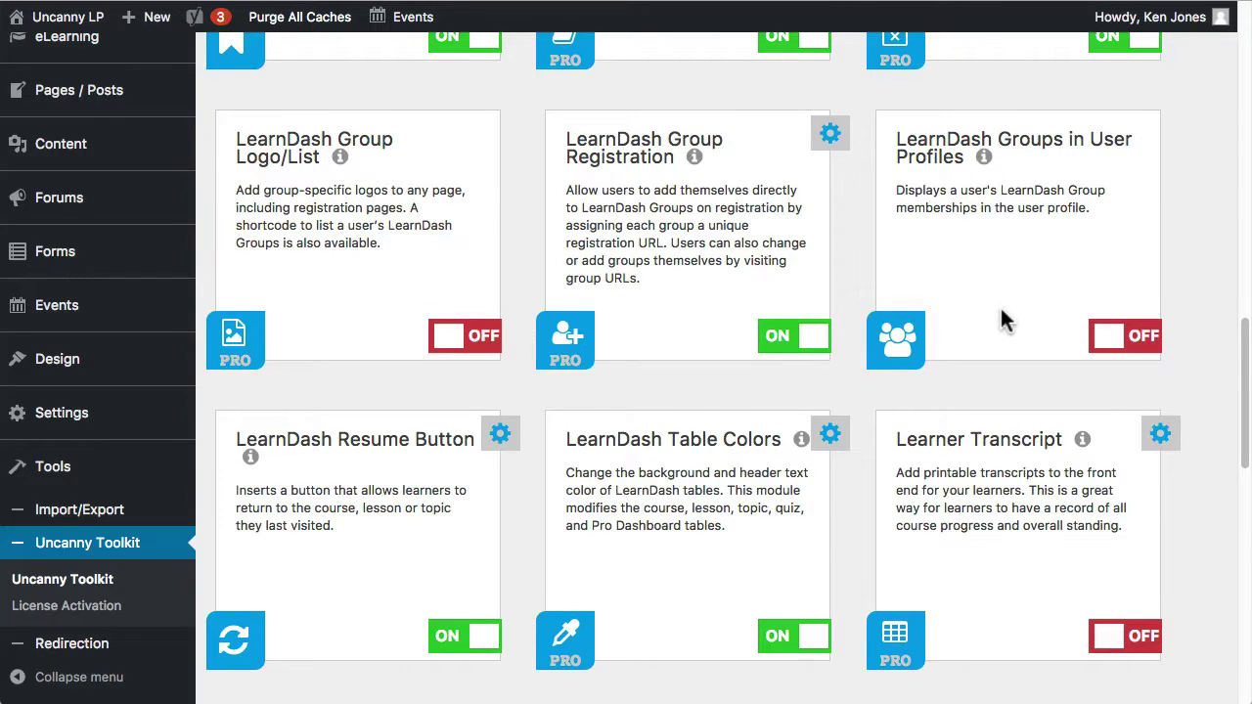
scroll(999, 311, "down", 7)
scroll(995, 307, "down", 15)
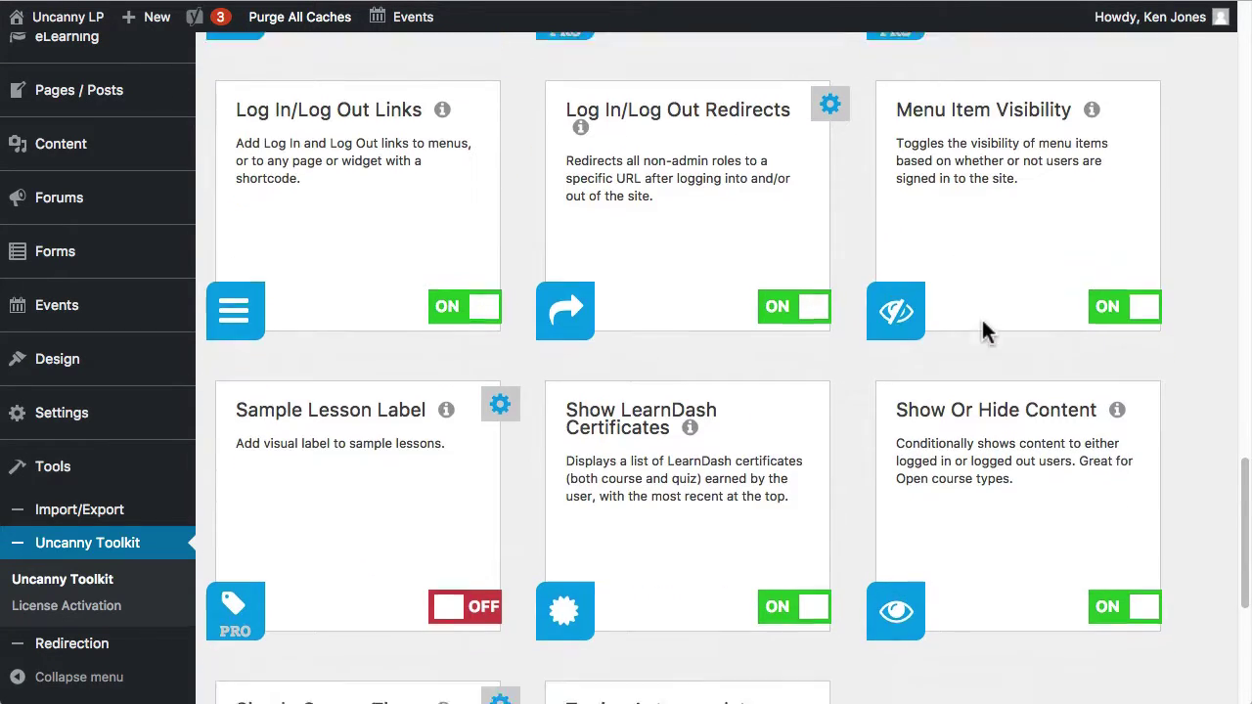
scroll(937, 437, "down", 3)
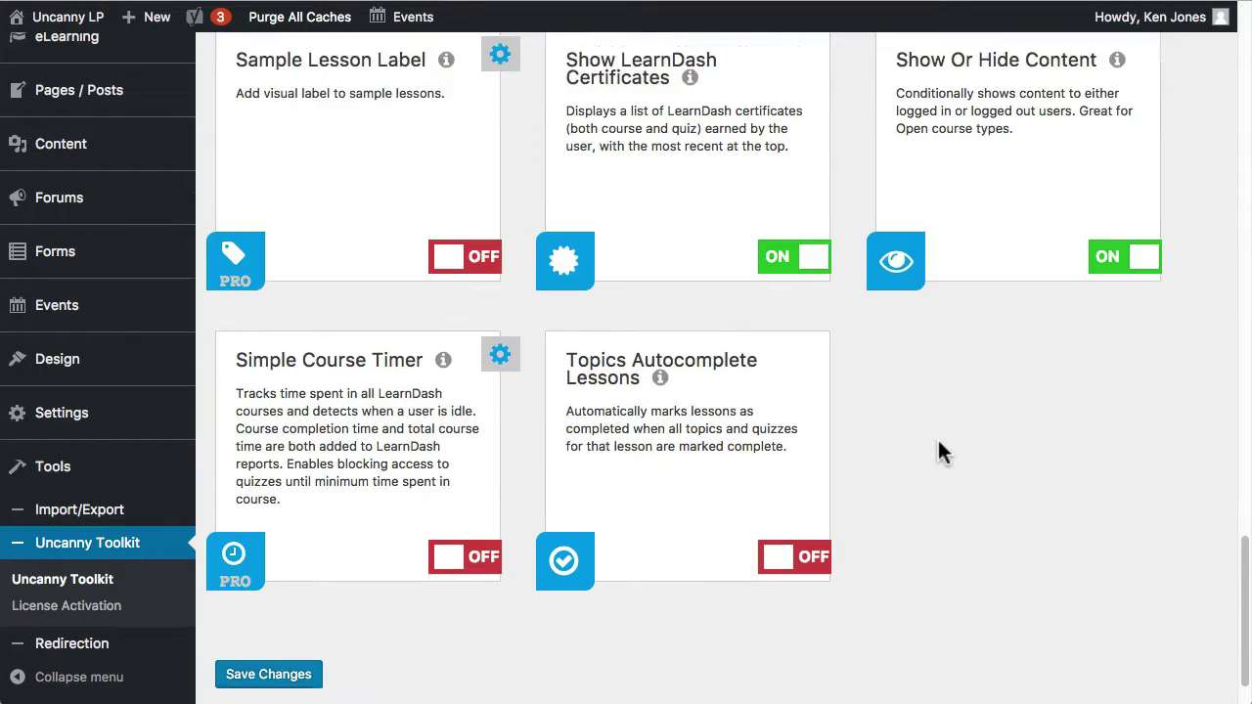